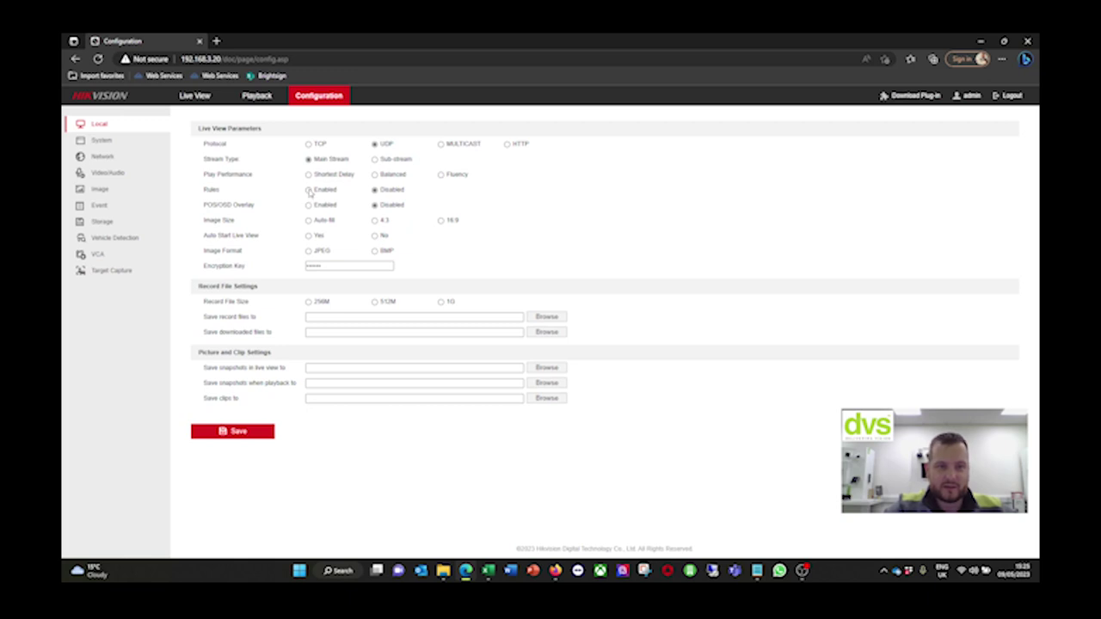
Enable Rules and POS/OSD Overlay, save, then select model iDS-E04HUHI-B in Basic Information
click(309, 189)
click(308, 205)
click(245, 431)
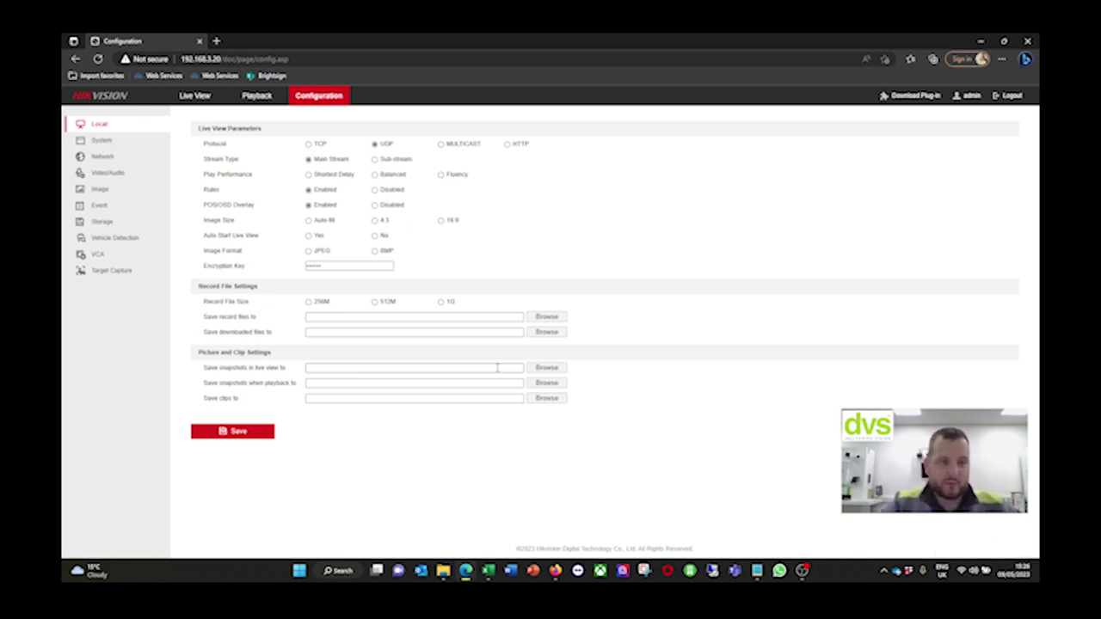
click(100, 141)
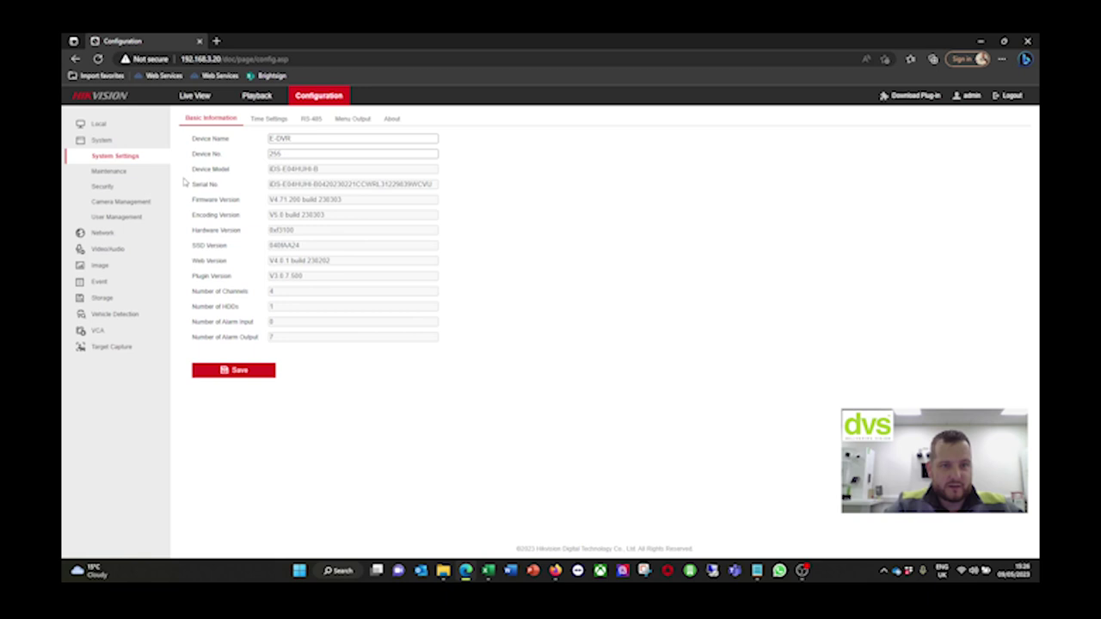
drag(344, 172, 261, 173)
Copy the model name iDS-E04HUHI-B and search the web for it in a new tab
right_click(290, 177)
click(303, 178)
click(215, 40)
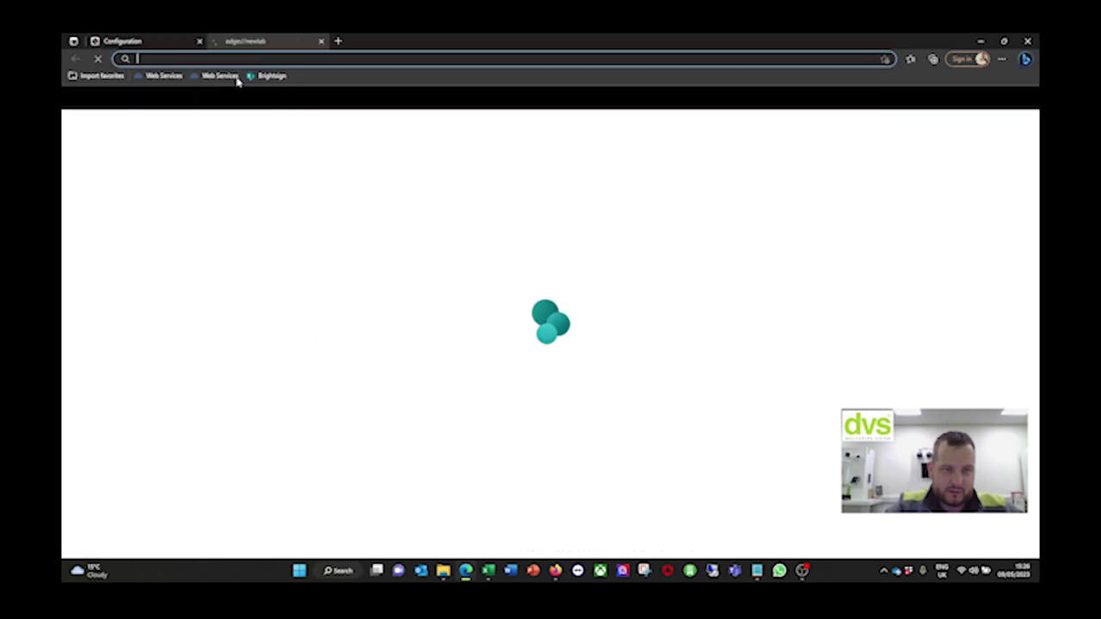
right_click(238, 60)
right_click(213, 57)
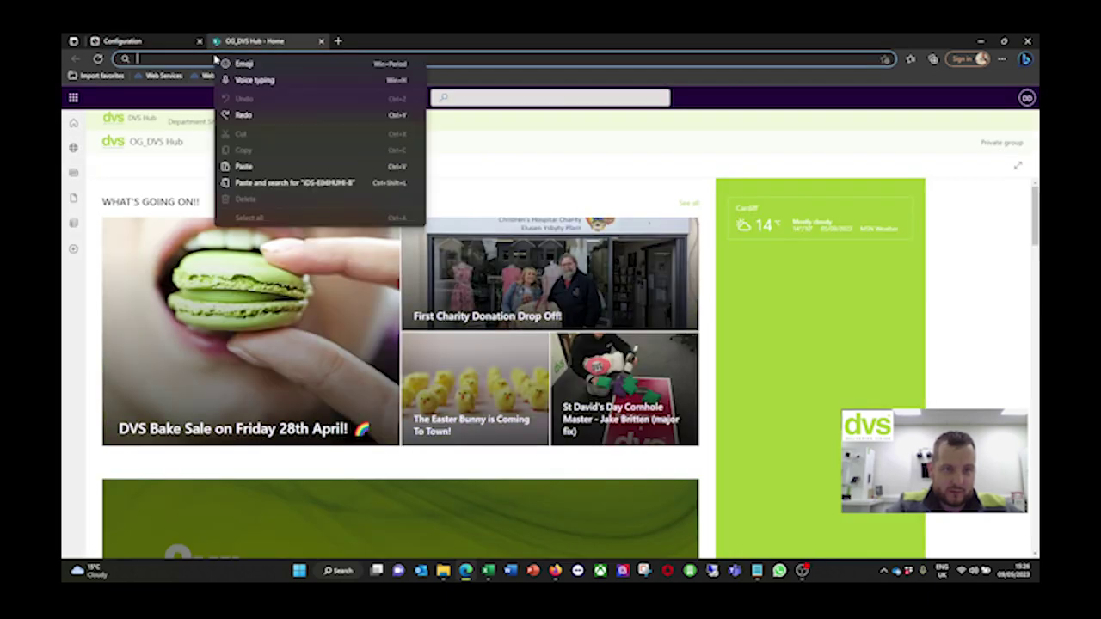
click(249, 167)
key(Return)
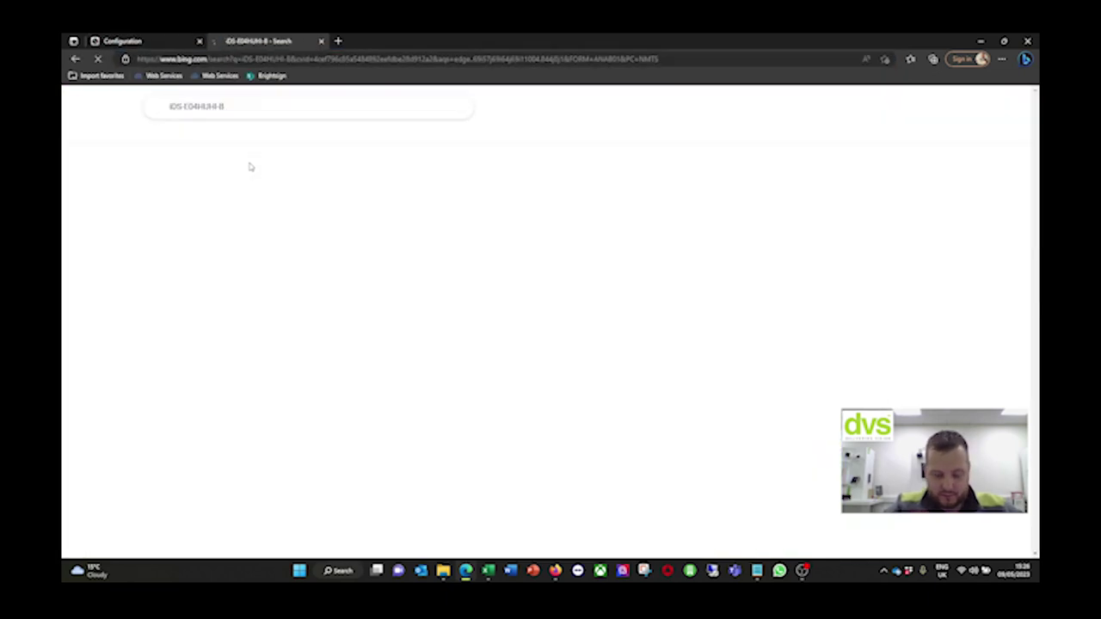
Open Hikvision's iDS-E04HUHI-B product page and its Data Sheet PDF
click(226, 200)
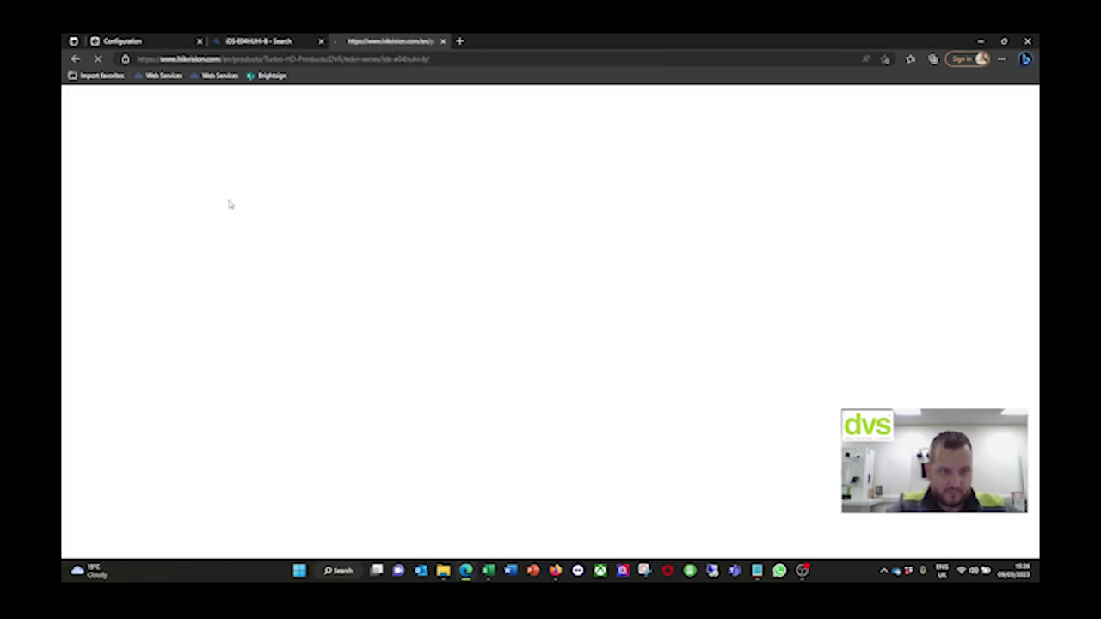
scroll(436, 267, down, 15)
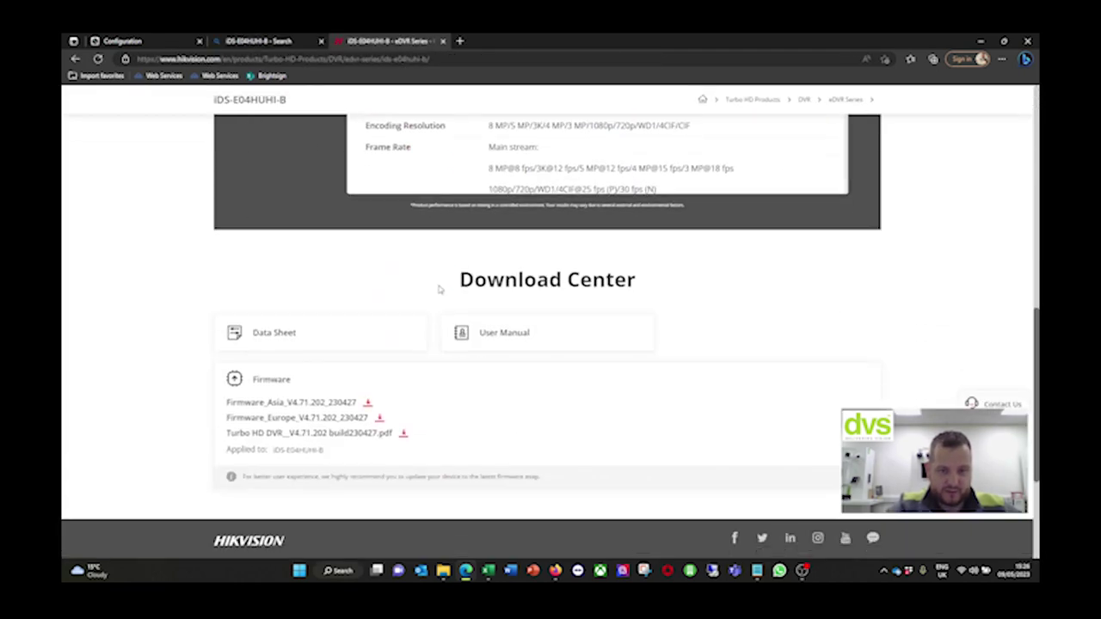
click(359, 239)
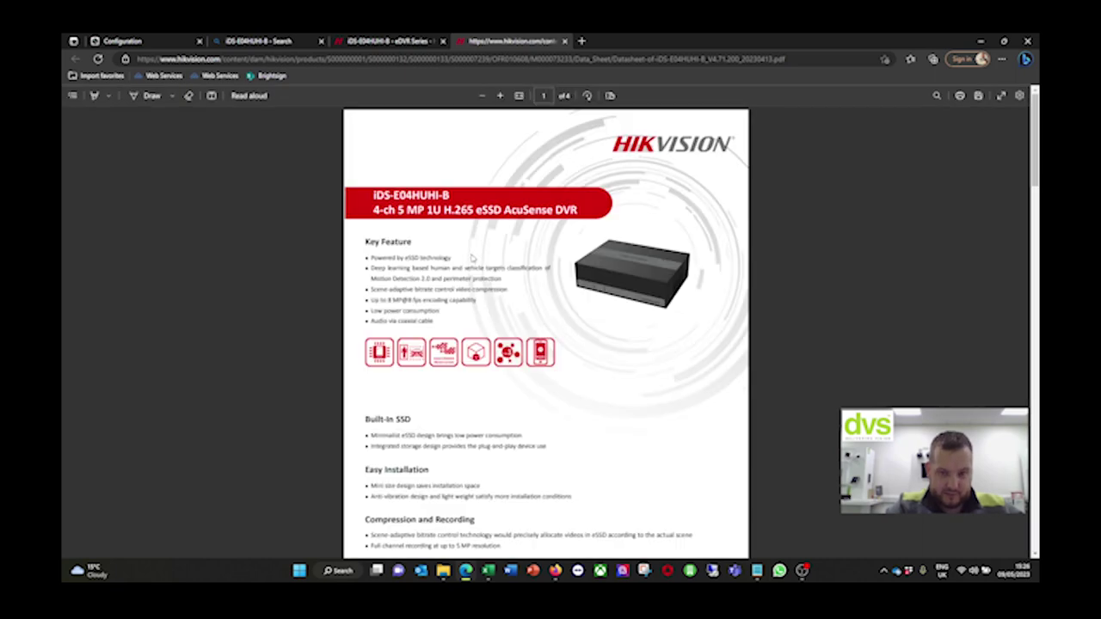
Read through the data sheet PDF, then go back to the DVR configuration tab
scroll(529, 257, down, 1)
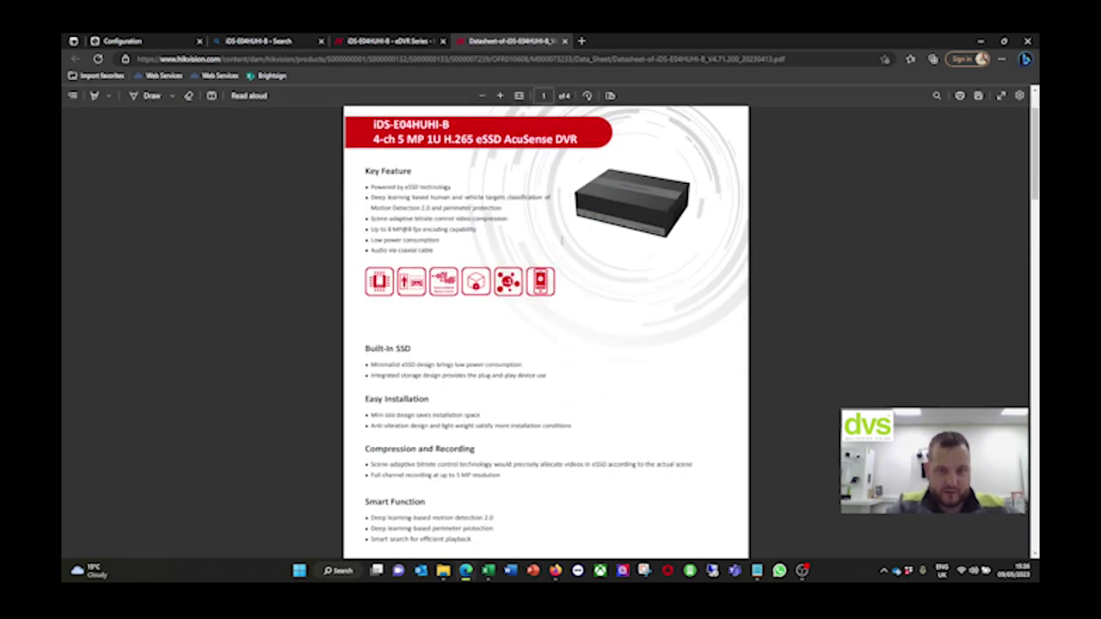
scroll(483, 269, down, 1)
scroll(483, 269, down, 1)
scroll(483, 270, up, 1)
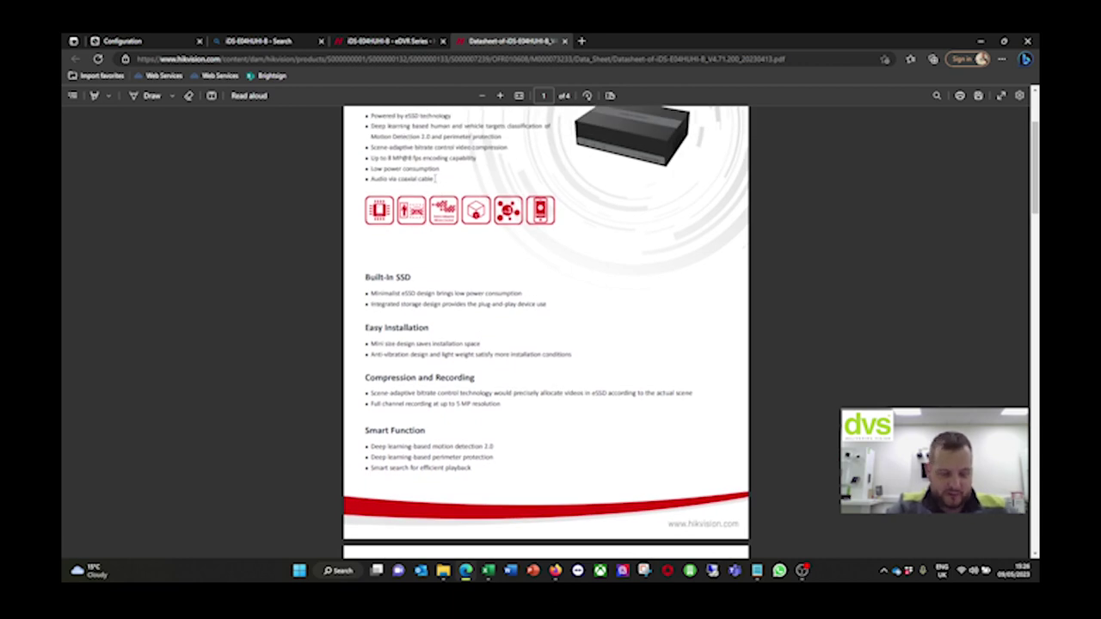
scroll(434, 178, down, 2)
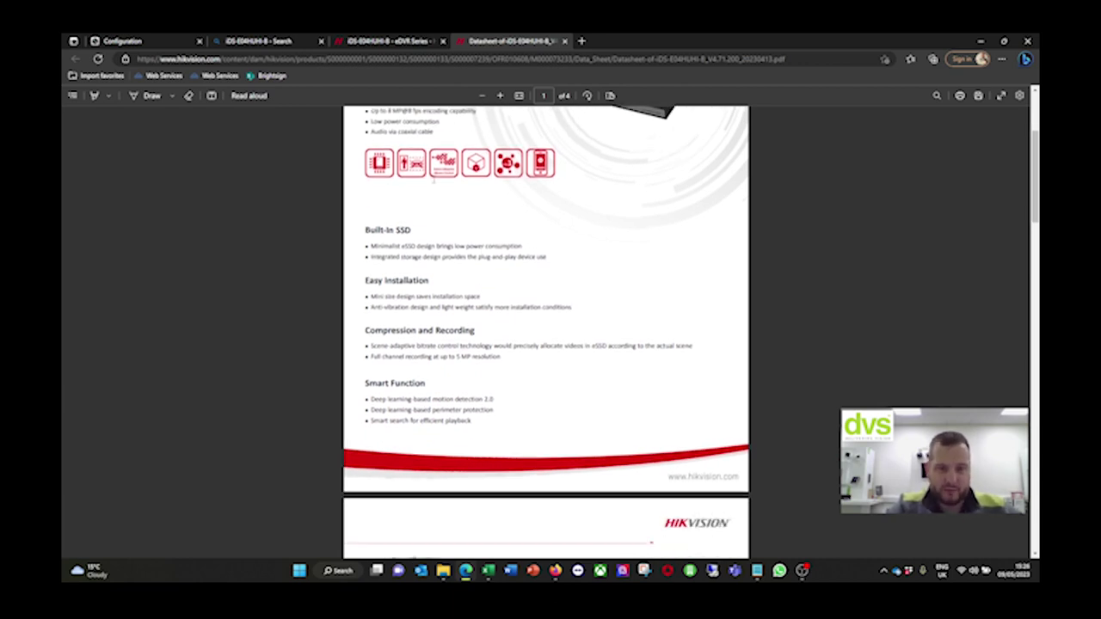
scroll(457, 211, down, 7)
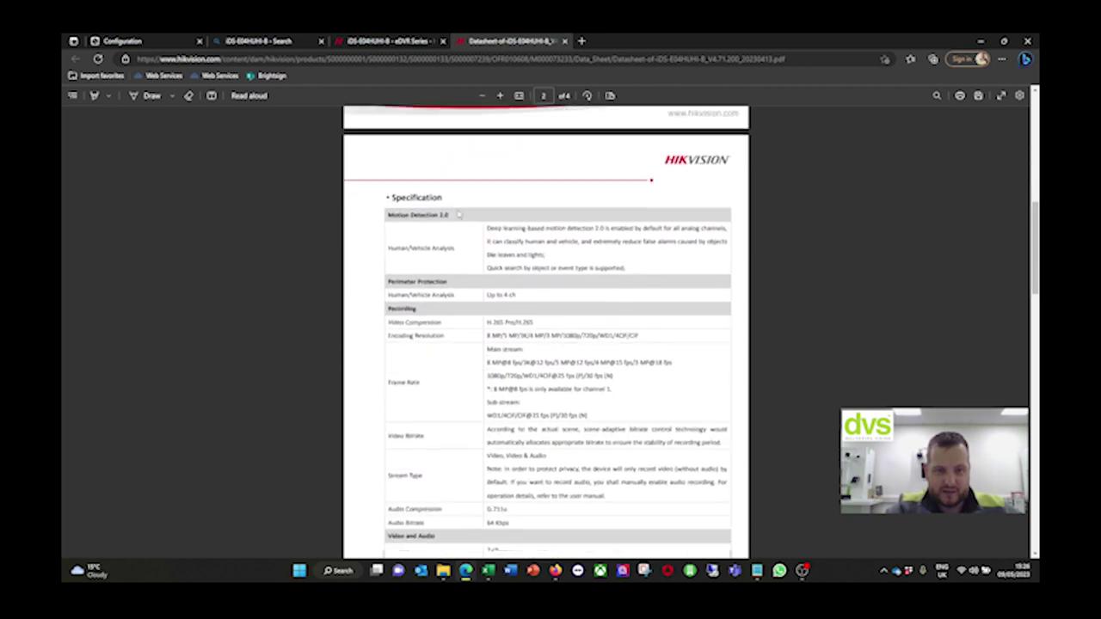
scroll(457, 211, down, 5)
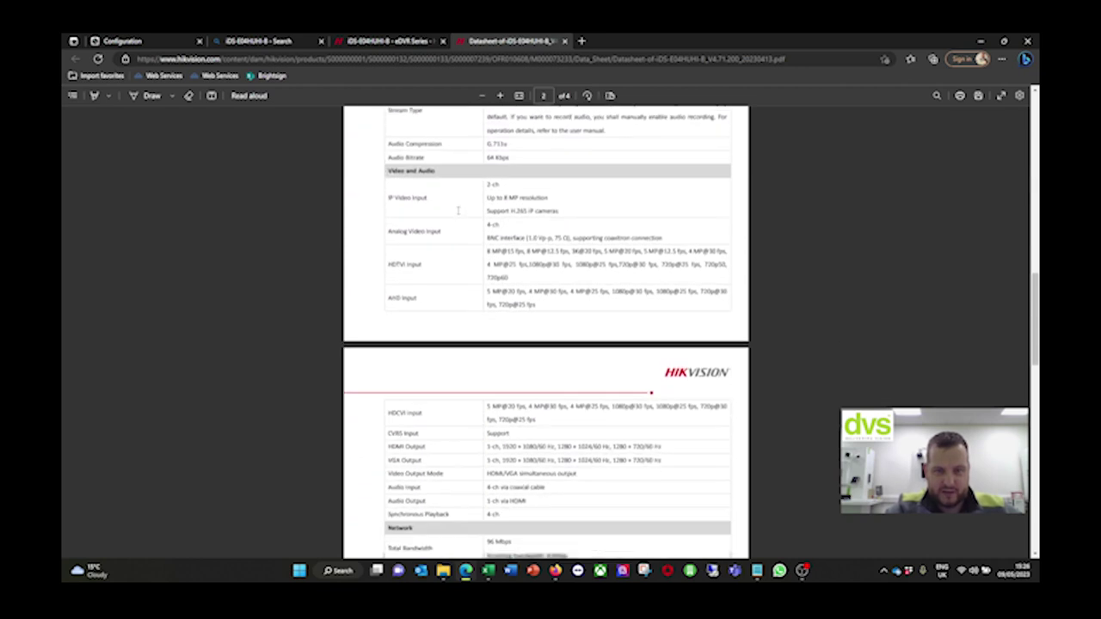
scroll(458, 211, down, 2)
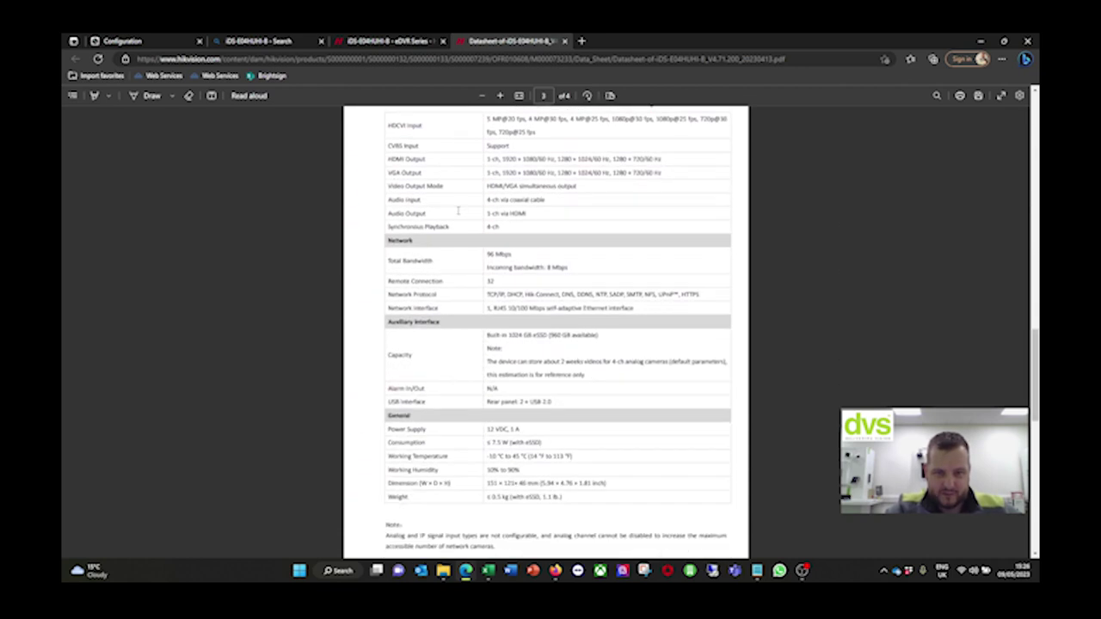
scroll(457, 210, down, 3)
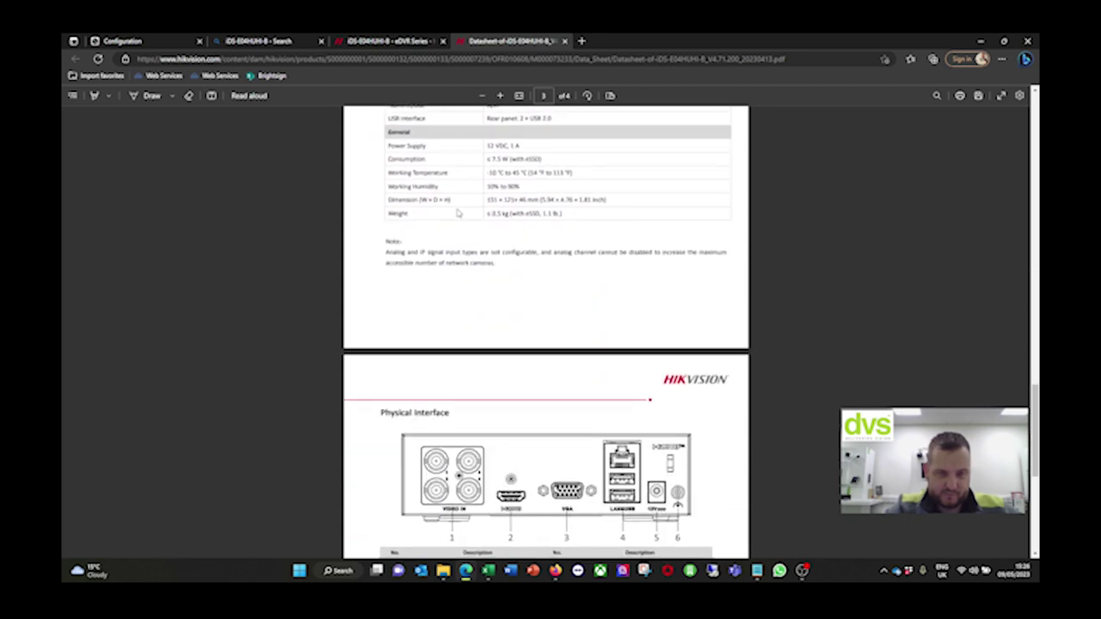
scroll(470, 186, up, 5)
click(151, 42)
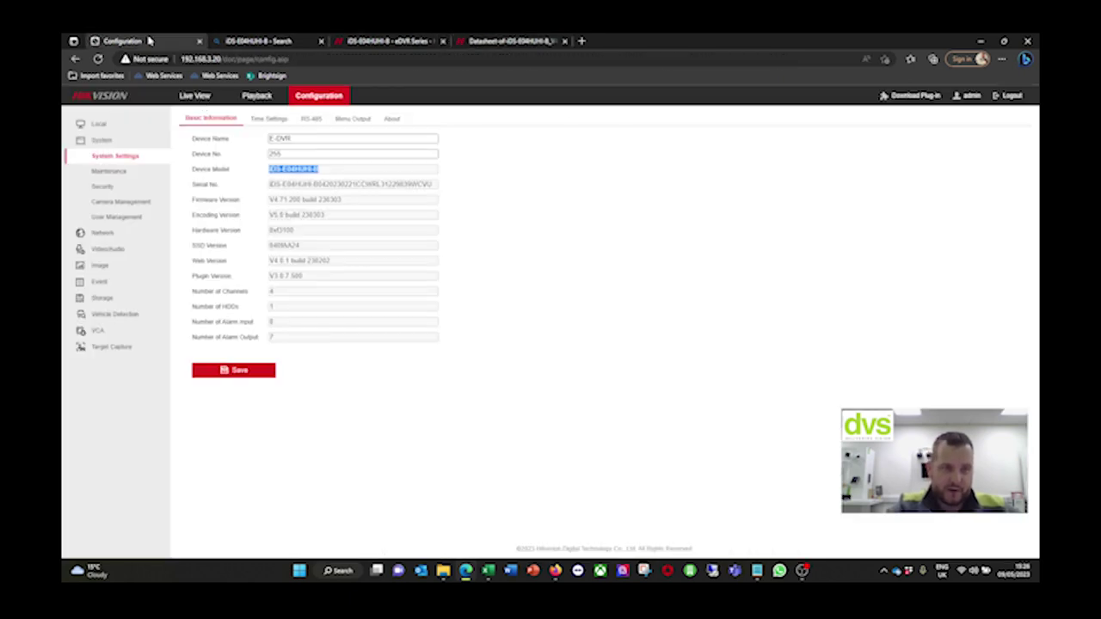
Review the firmware version, then the Time Settings, RS-485 and Menu Output tabs
drag(355, 203, 263, 200)
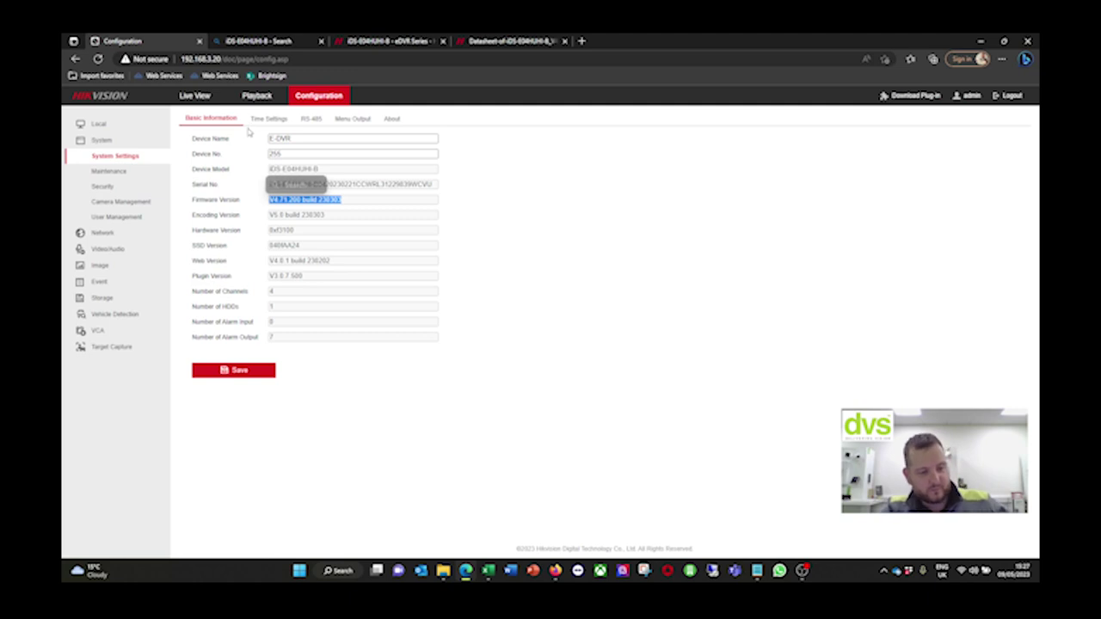
click(274, 120)
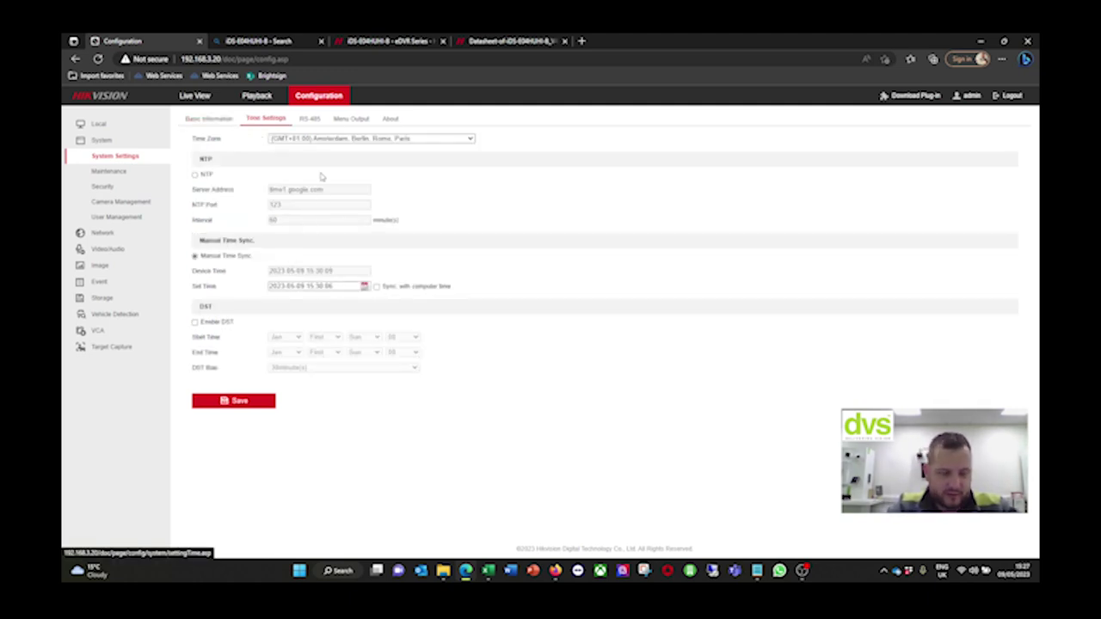
click(307, 118)
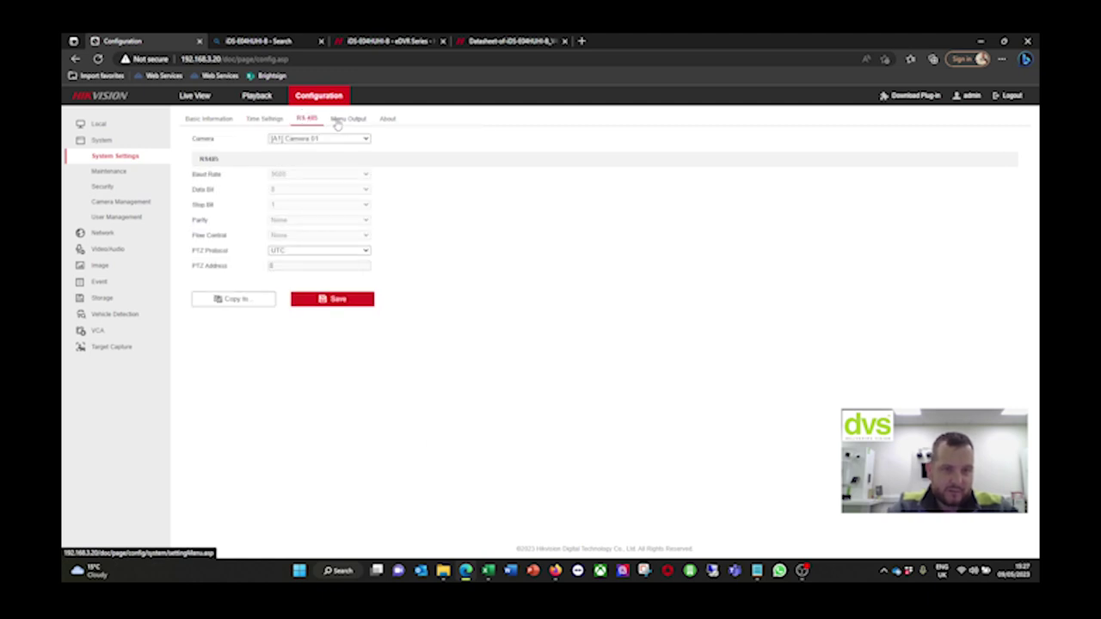
click(339, 120)
Keep menu output mode at Auto and VGA/HDMI resolution at 2K
click(332, 142)
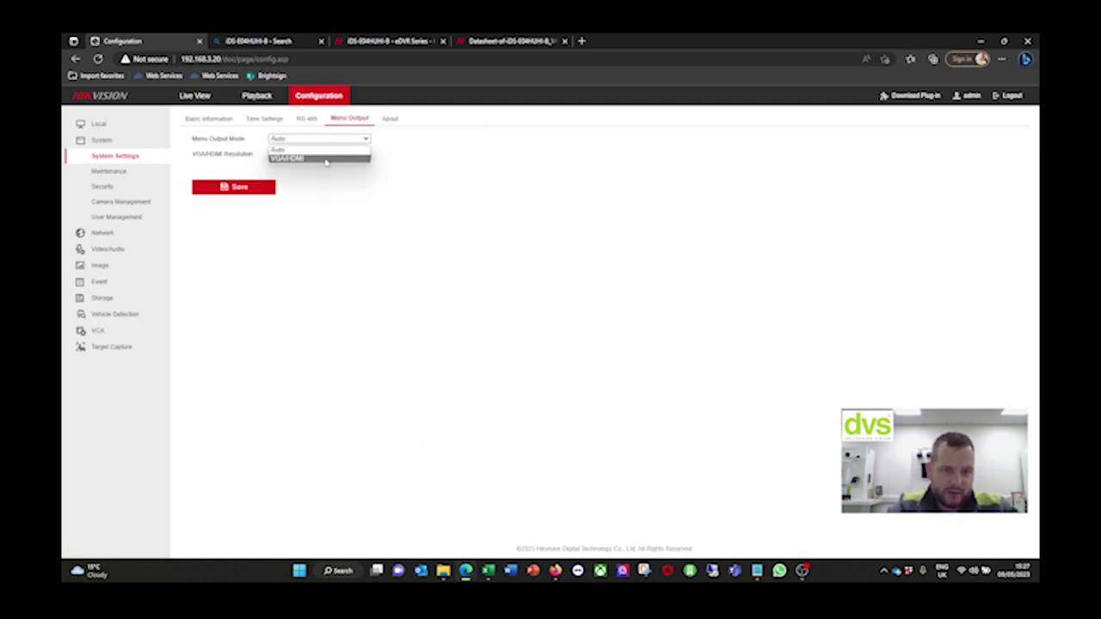
click(325, 148)
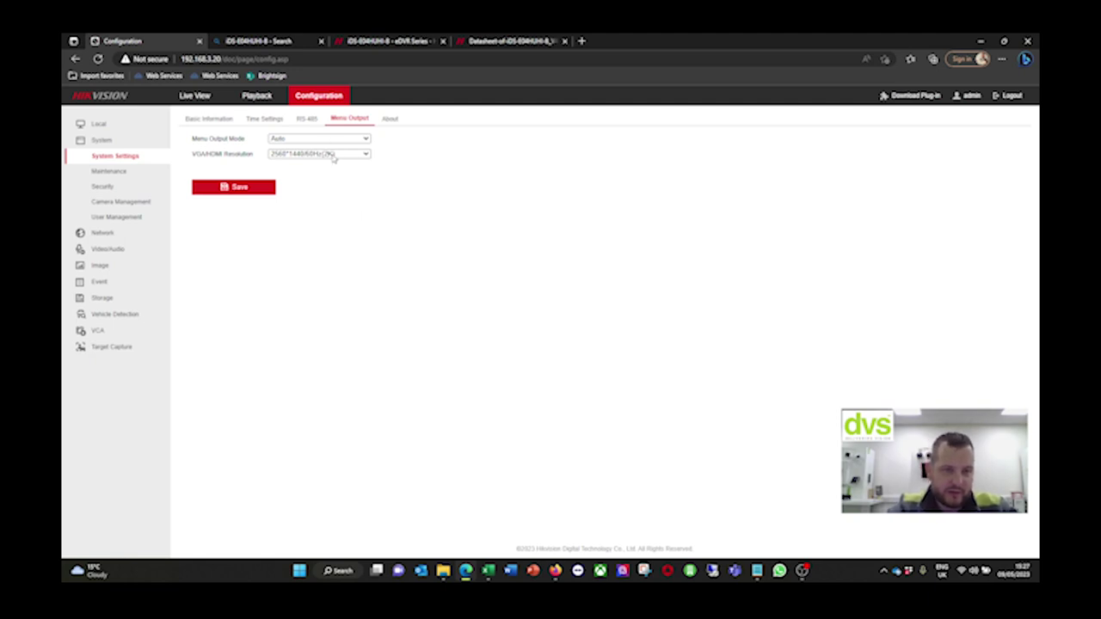
click(337, 159)
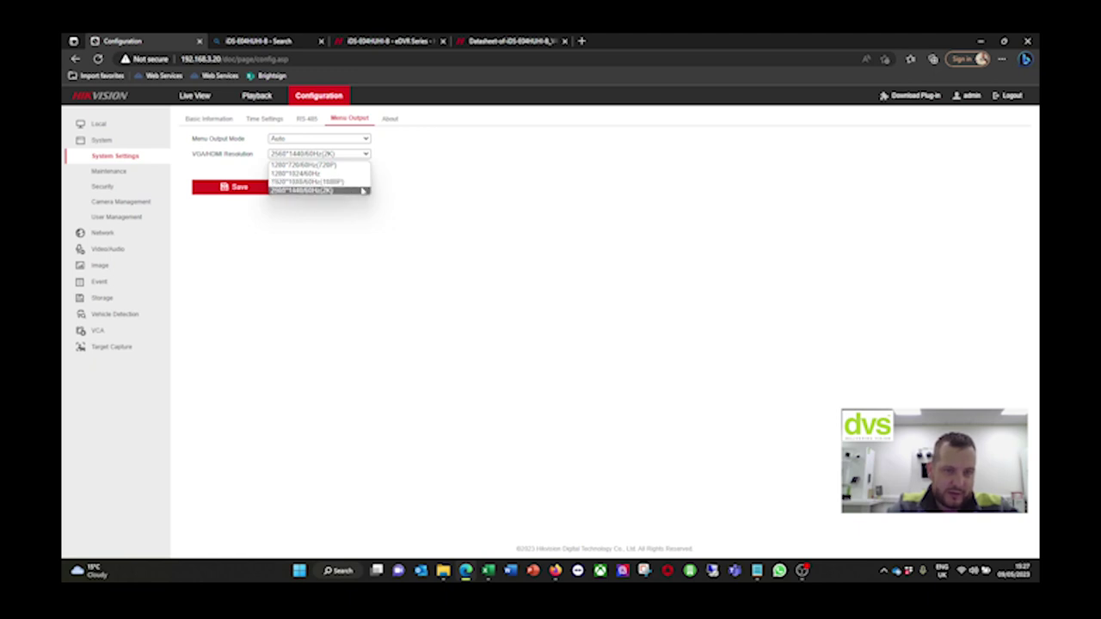
click(471, 178)
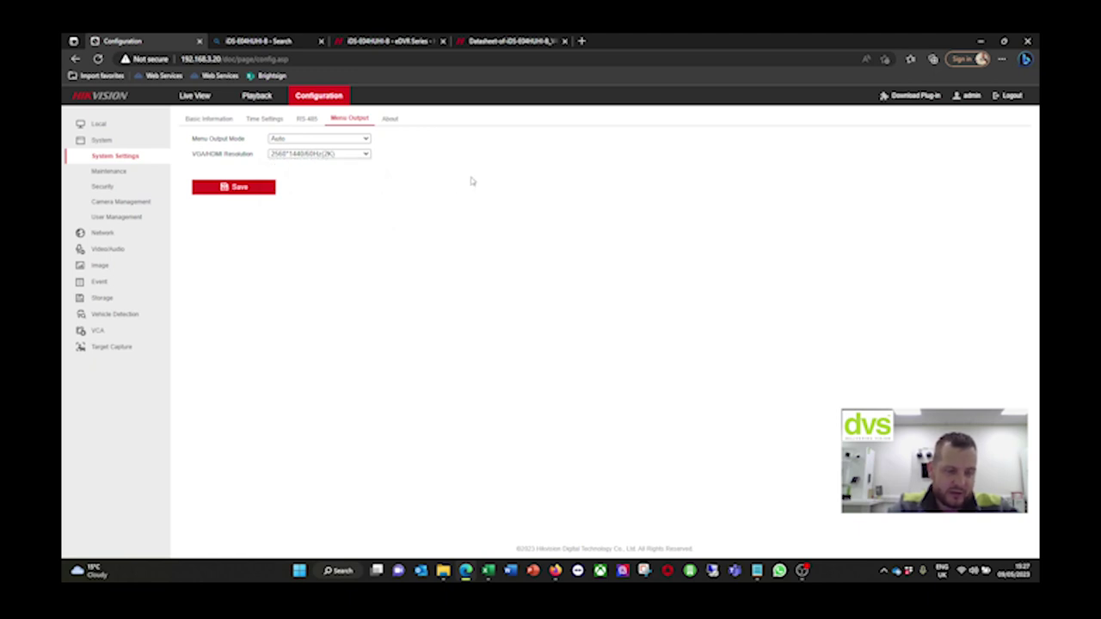
click(140, 172)
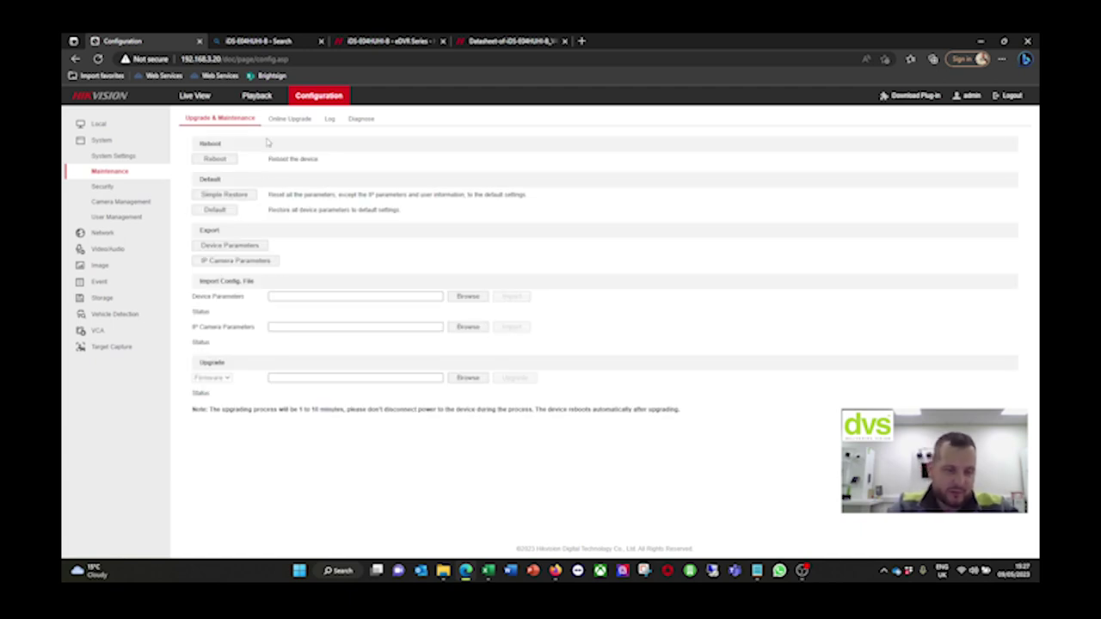
Disable auto-download of upgrade packages, confirm firmware V4.71.200 is latest, and view Log and Diagnose
click(290, 119)
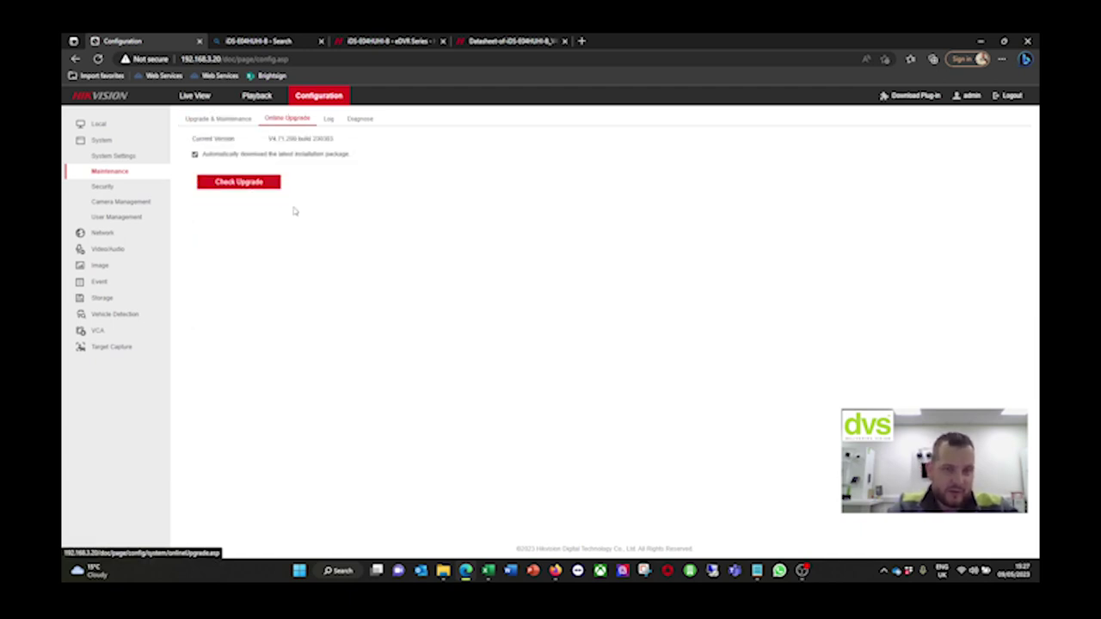
click(194, 155)
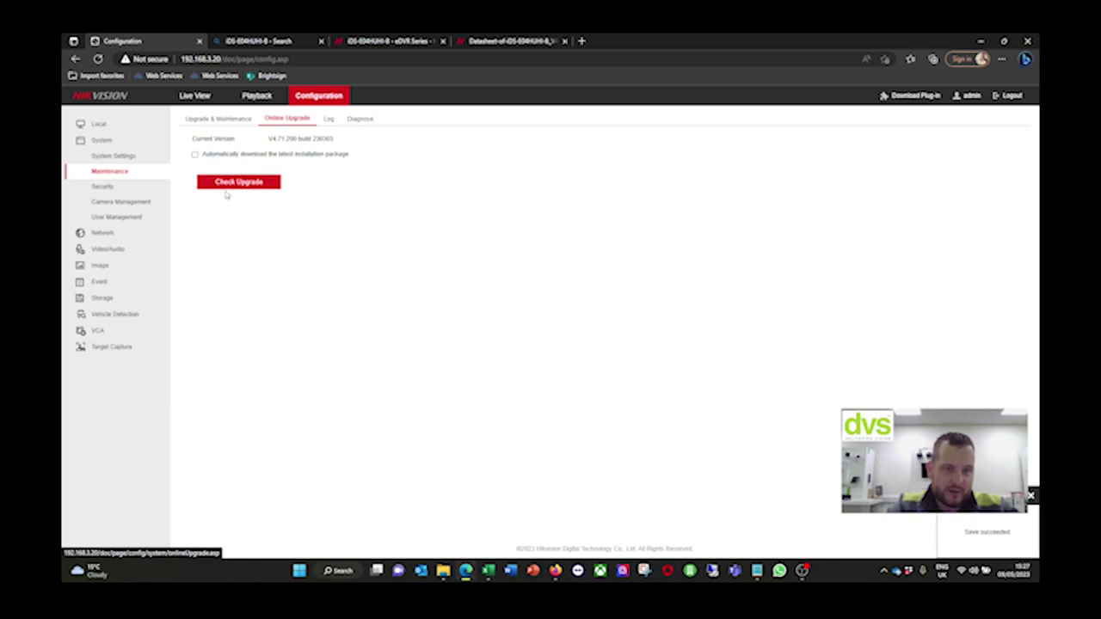
click(236, 182)
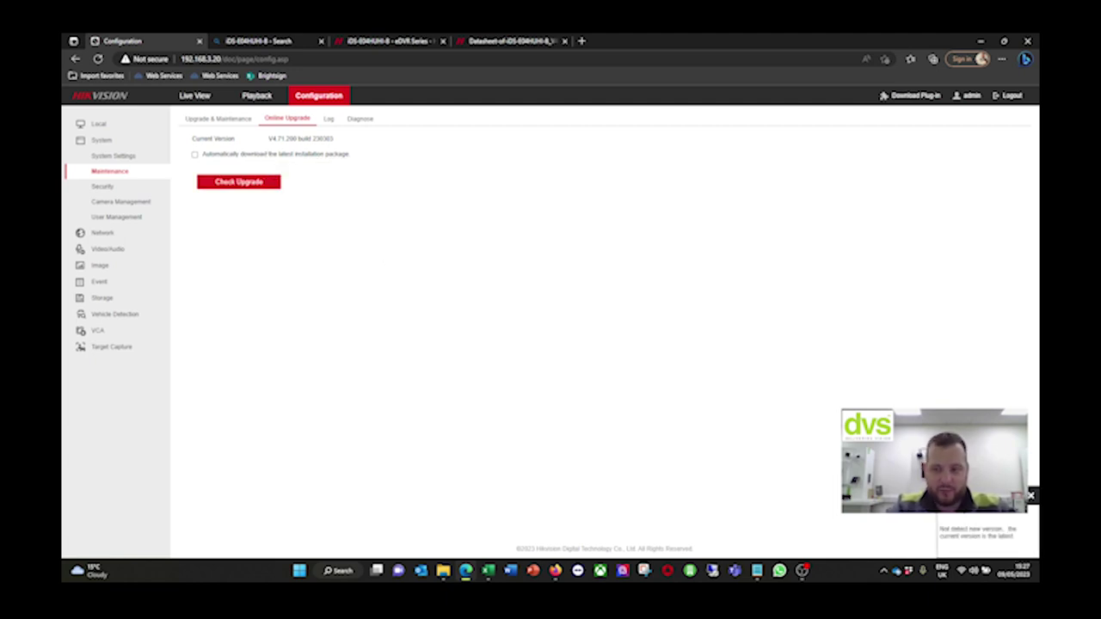
click(326, 118)
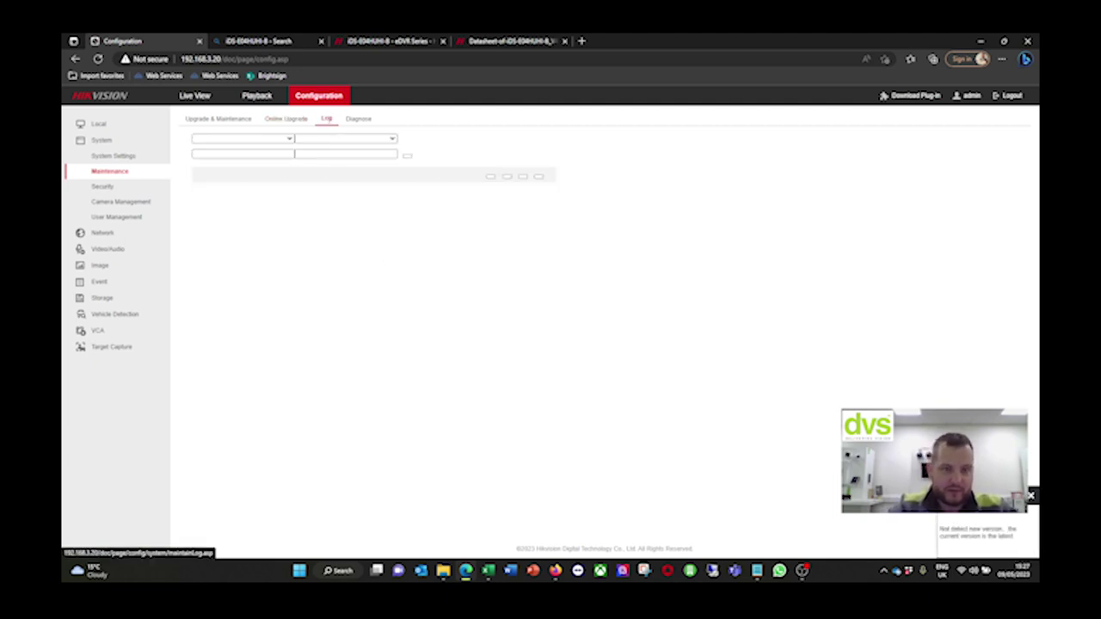
click(357, 118)
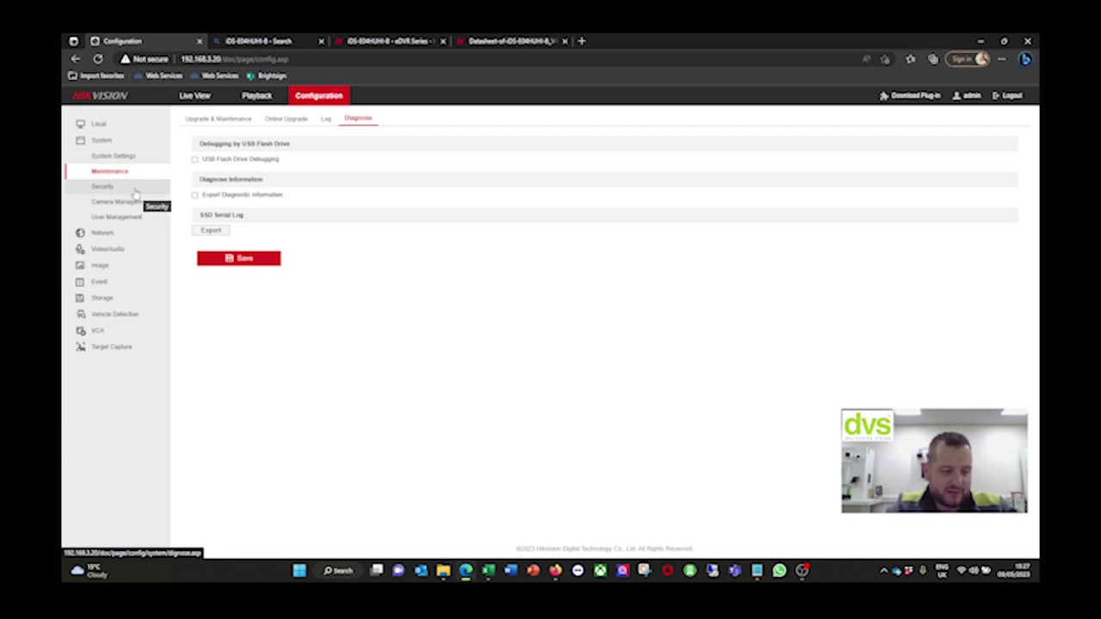
Review Security, Camera Management, User Management and Online Users, then open Network Basic Settings
click(134, 190)
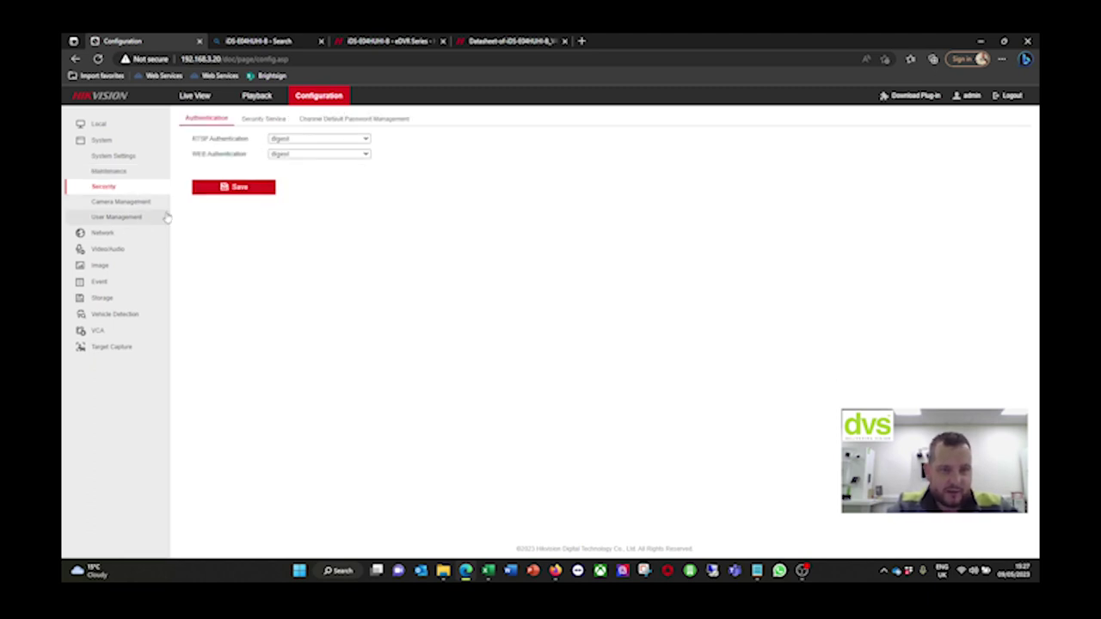
click(134, 205)
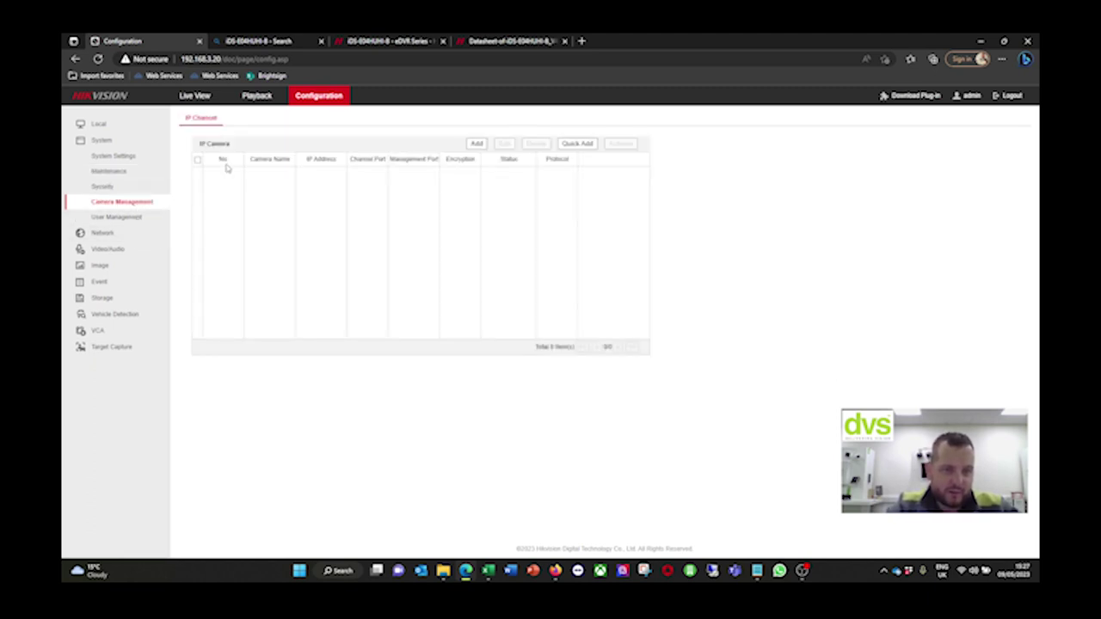
click(116, 216)
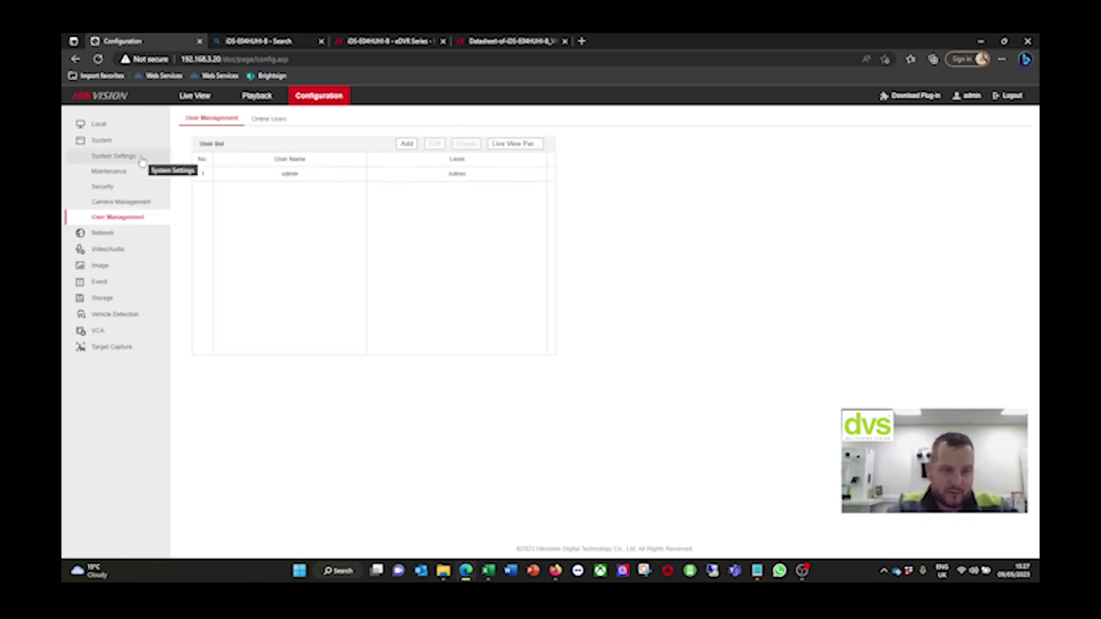
click(270, 118)
click(211, 118)
click(141, 233)
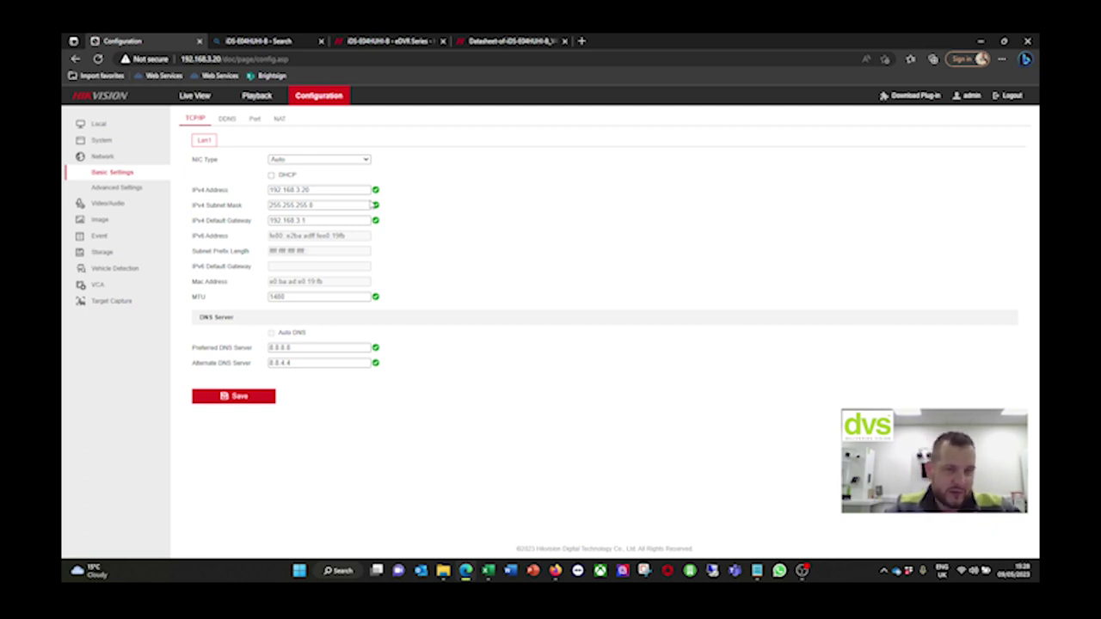
Check the DDNS, Port and NAT tabs, then open the Advanced Settings Email page
click(227, 121)
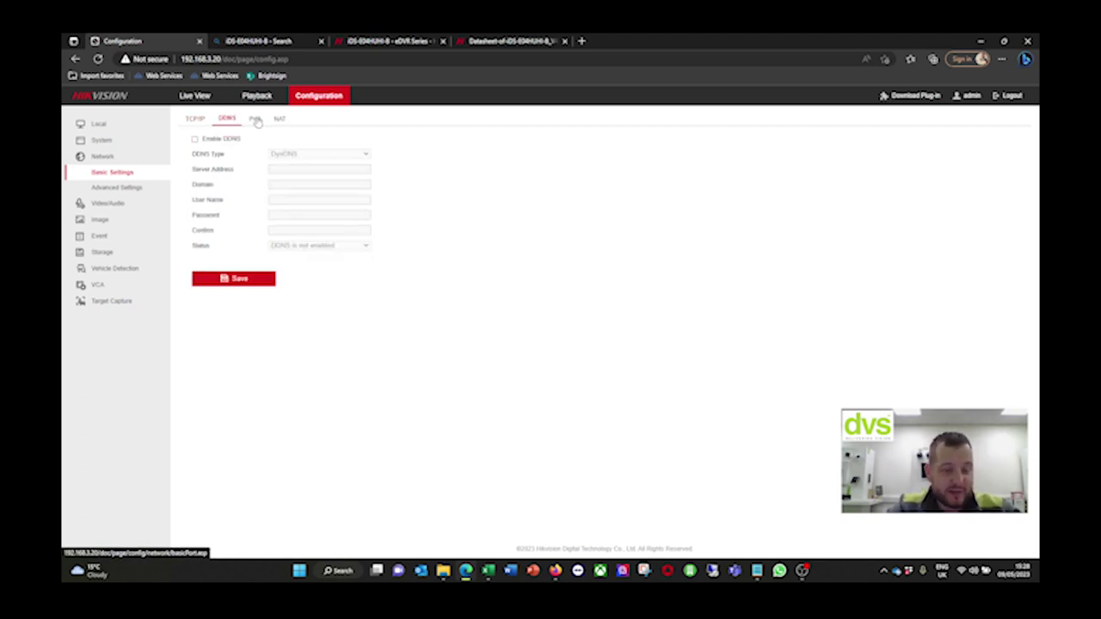
click(257, 119)
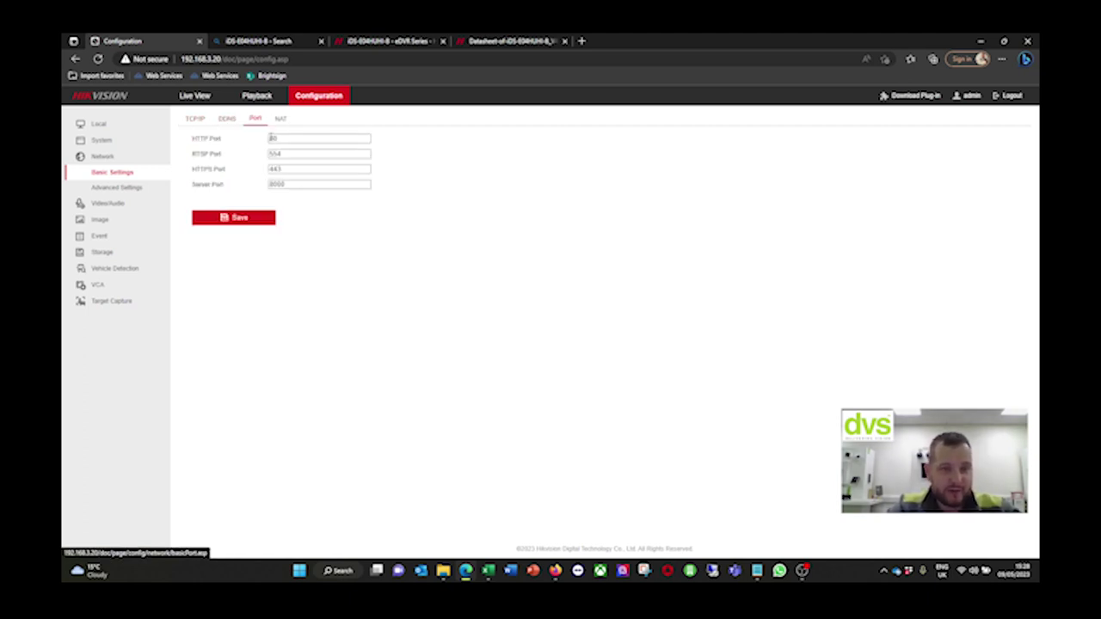
click(281, 120)
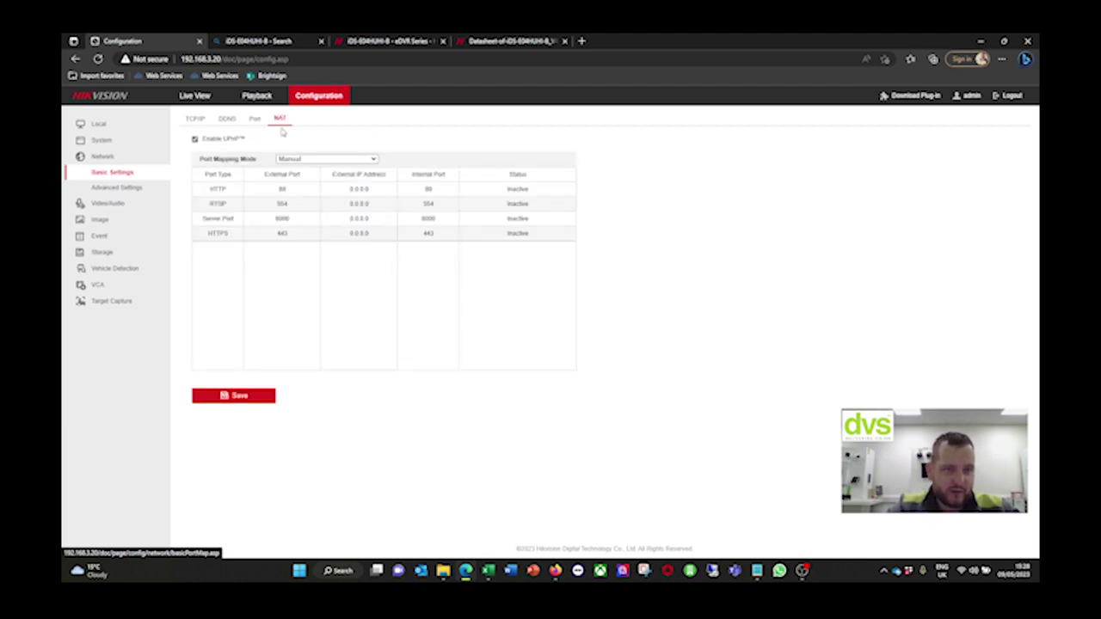
click(117, 188)
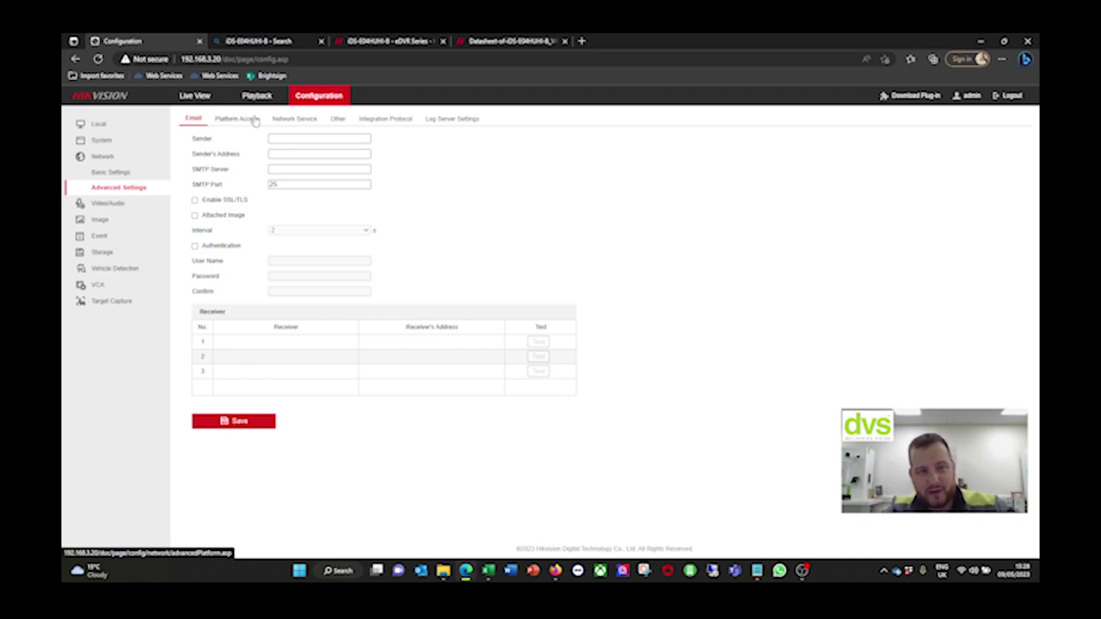
Switch platform access to ISUP and back to Hik-Connect, and enable stream encryption
click(253, 121)
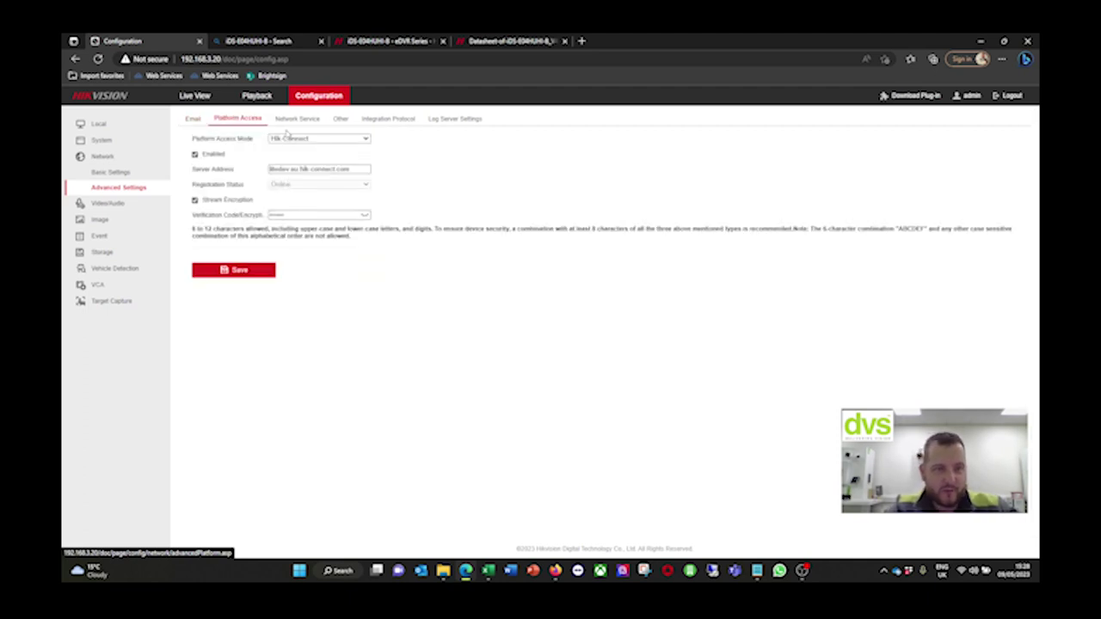
click(289, 139)
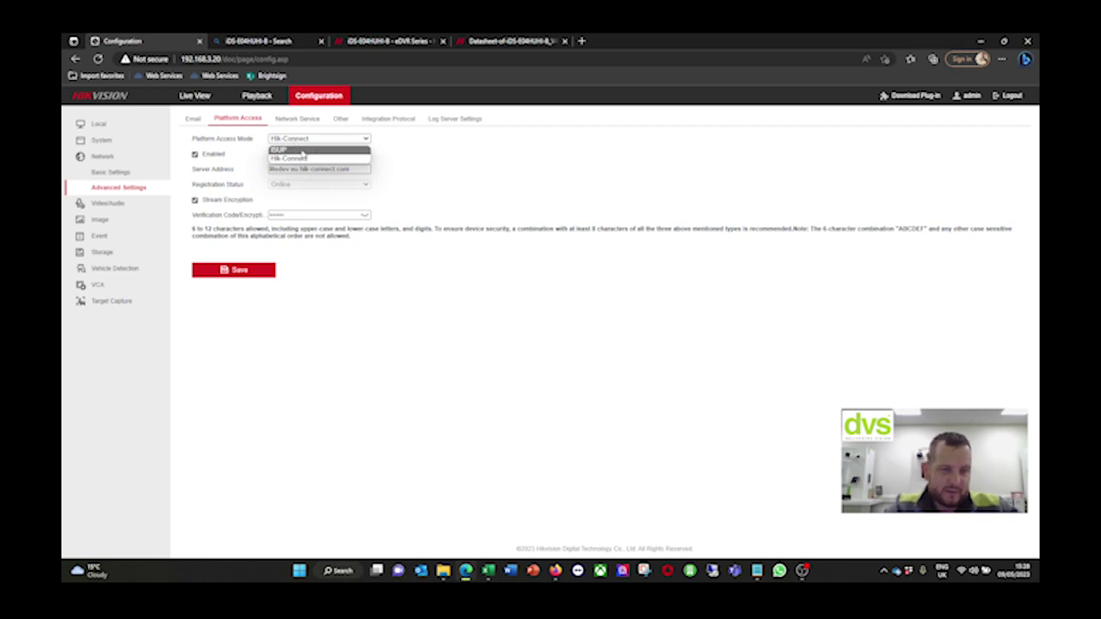
click(305, 150)
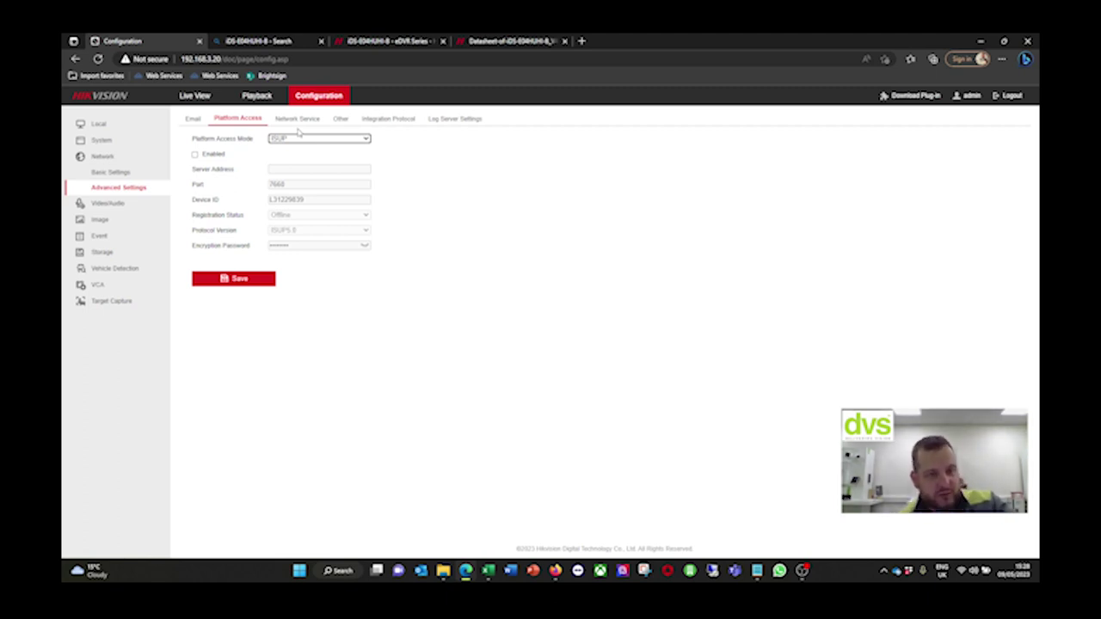
click(310, 139)
click(309, 155)
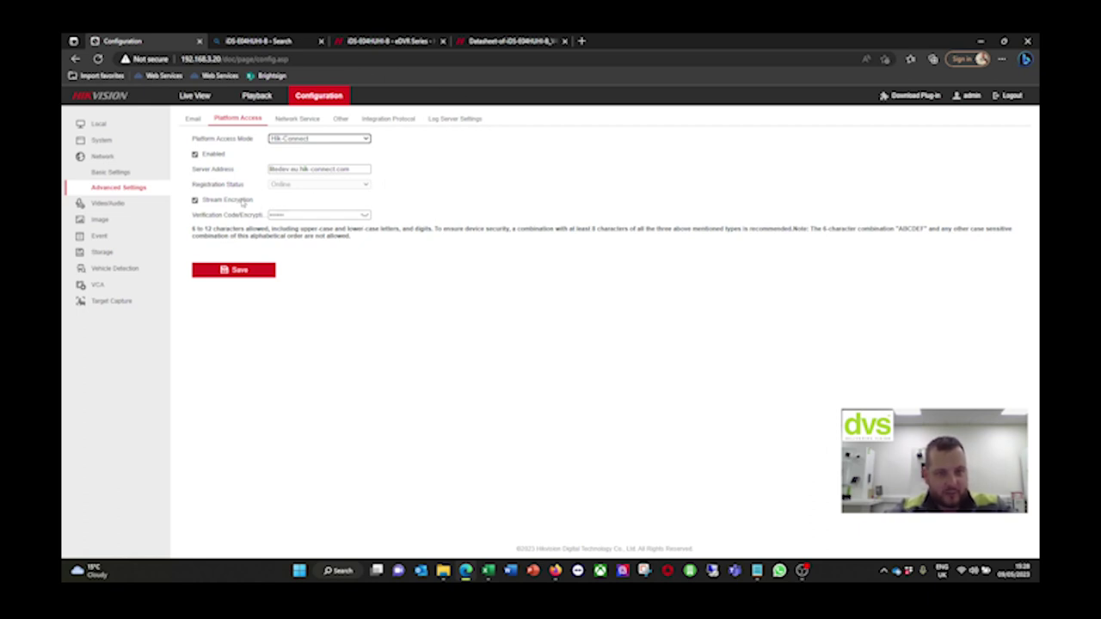
click(195, 201)
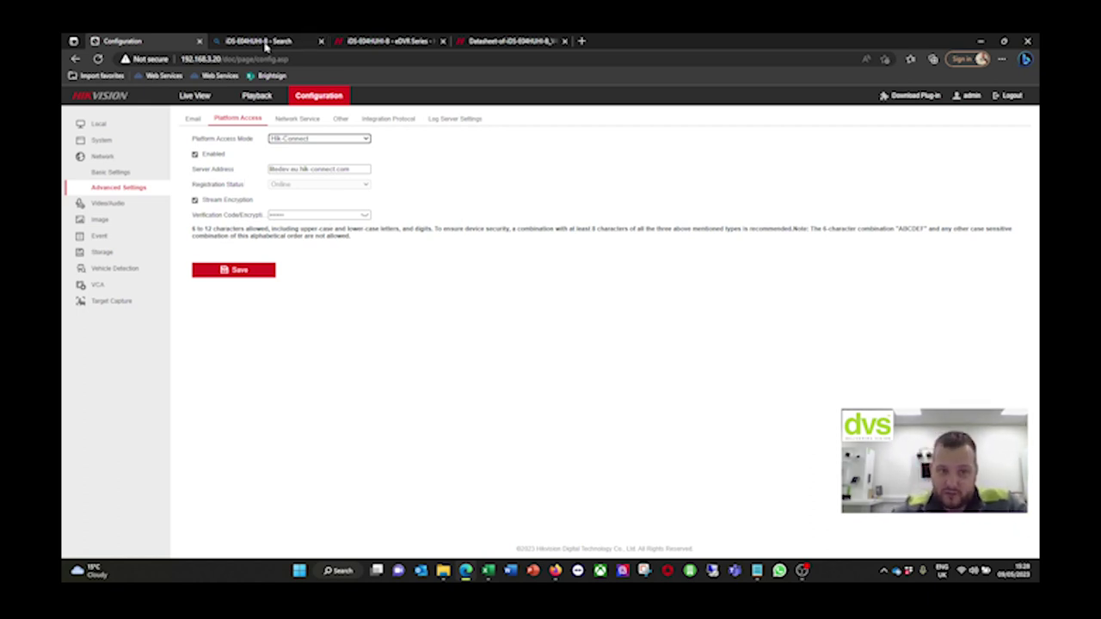
click(297, 119)
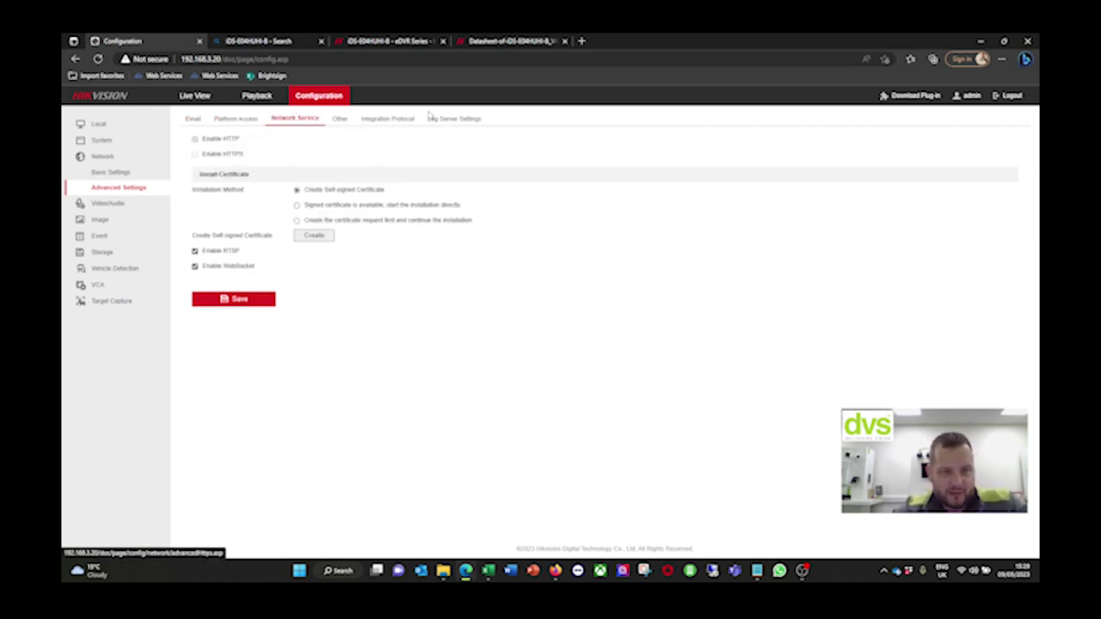
Check the Other, Integration Protocol and Log Server Settings tabs, then open Video/Audio
click(338, 118)
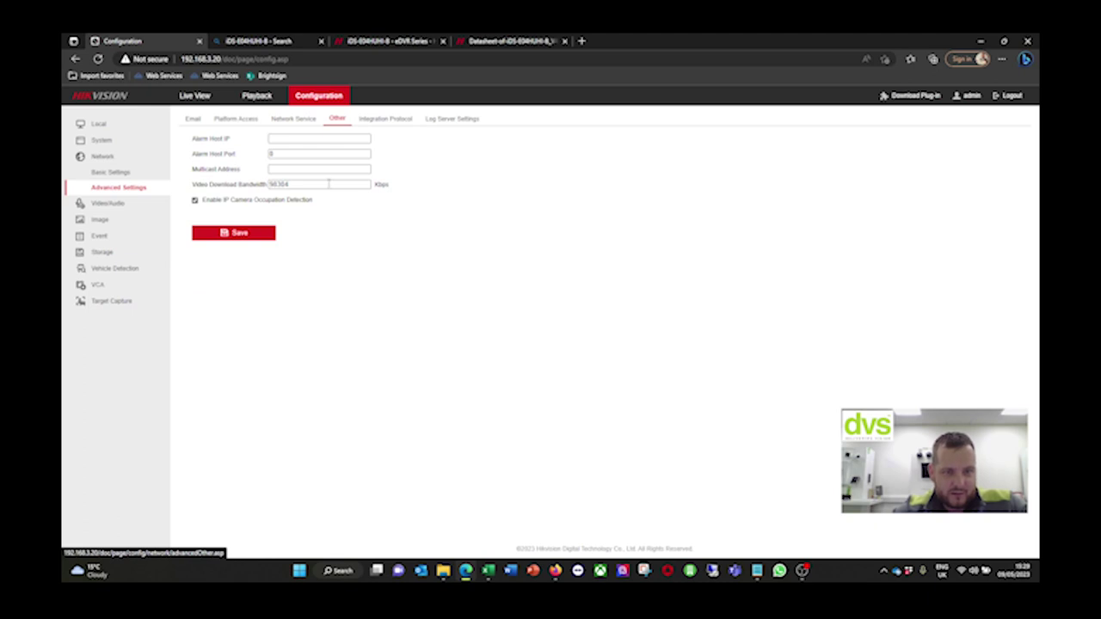
click(396, 119)
click(455, 122)
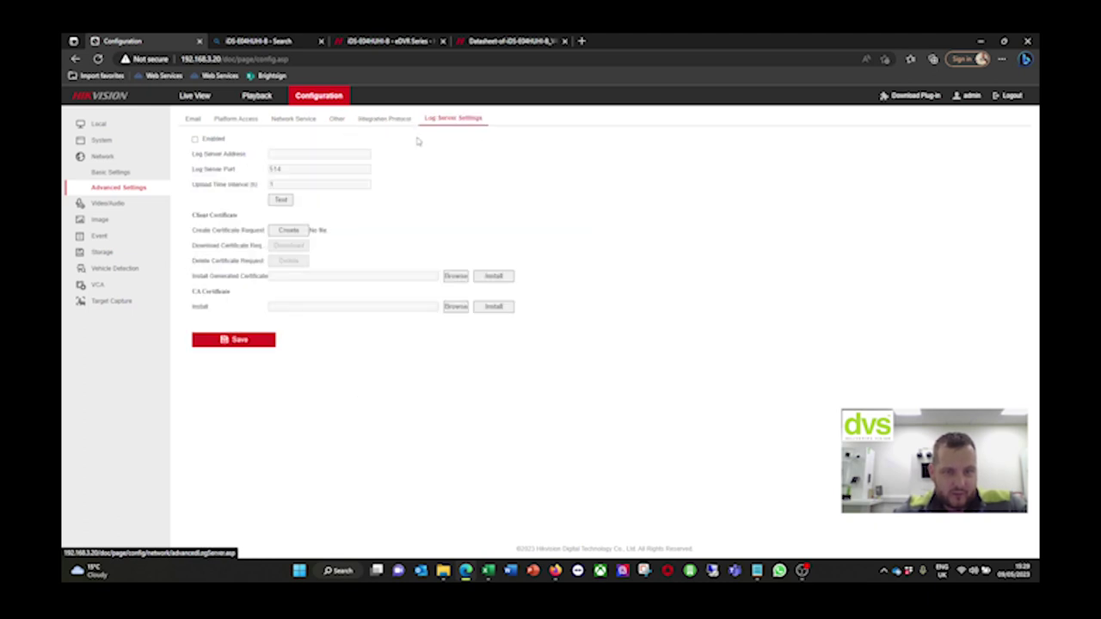
click(127, 204)
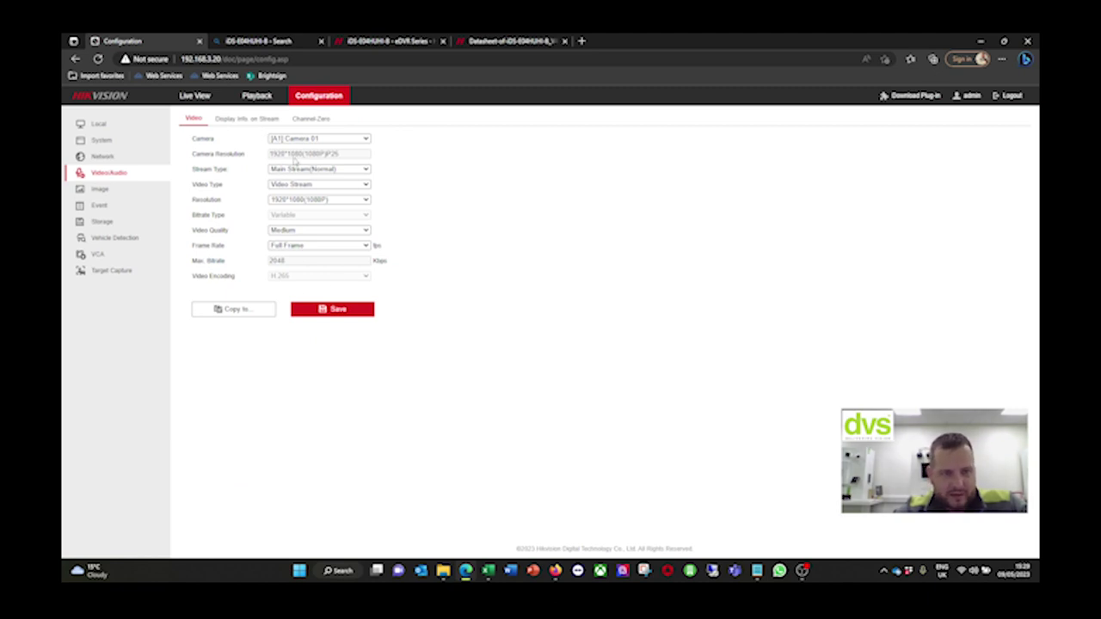
Compare main-stream settings of Cameras 02, 03 and 04, then return to Camera 01
click(294, 139)
click(292, 153)
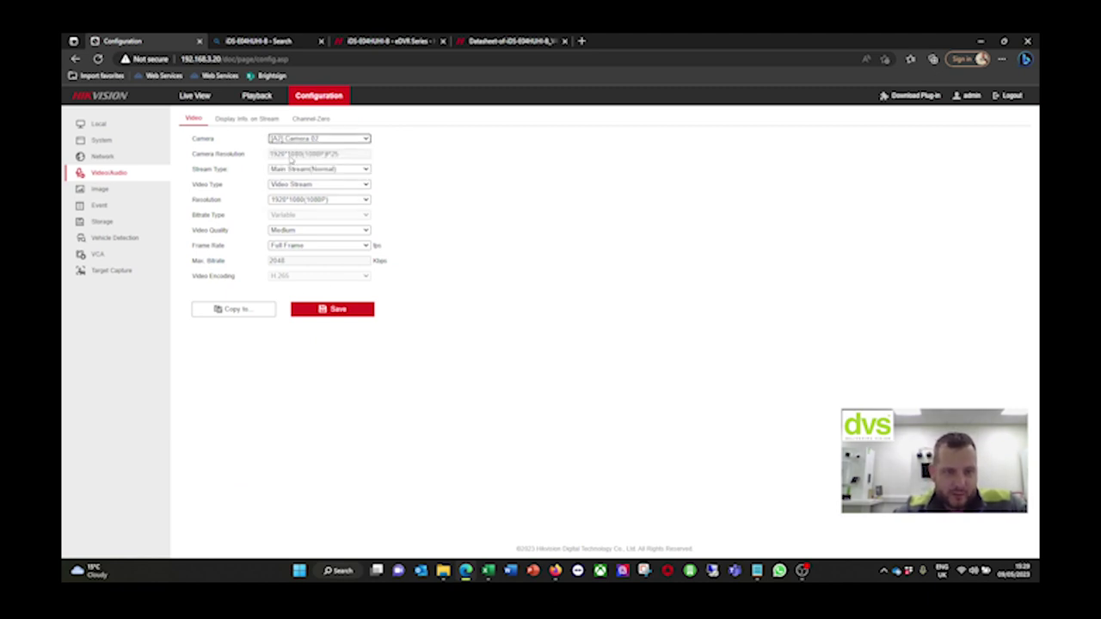
click(292, 139)
click(277, 165)
click(291, 139)
click(299, 177)
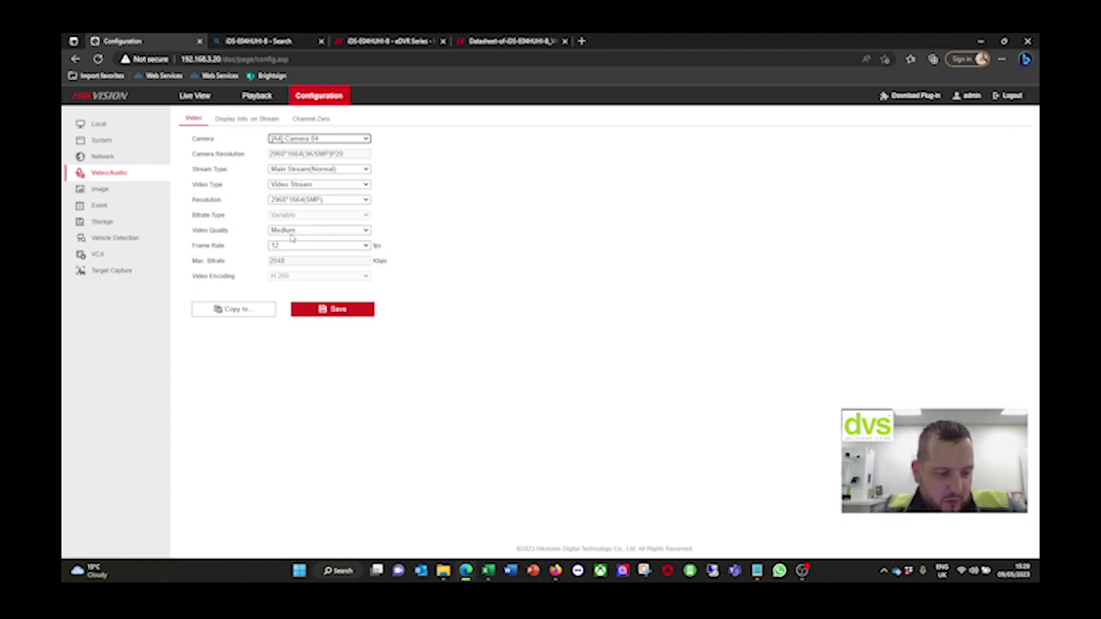
click(314, 140)
click(310, 149)
Keep Camera 01 at Full Frame, view the 2960*1664 camera, and try Display Info. on Stream
click(311, 246)
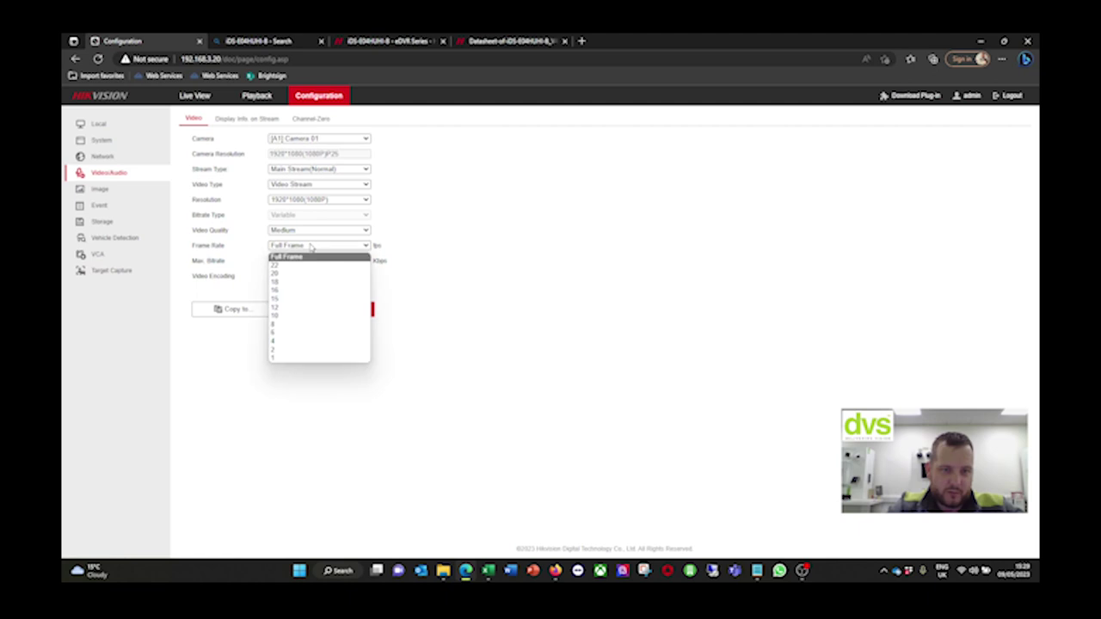
click(691, 243)
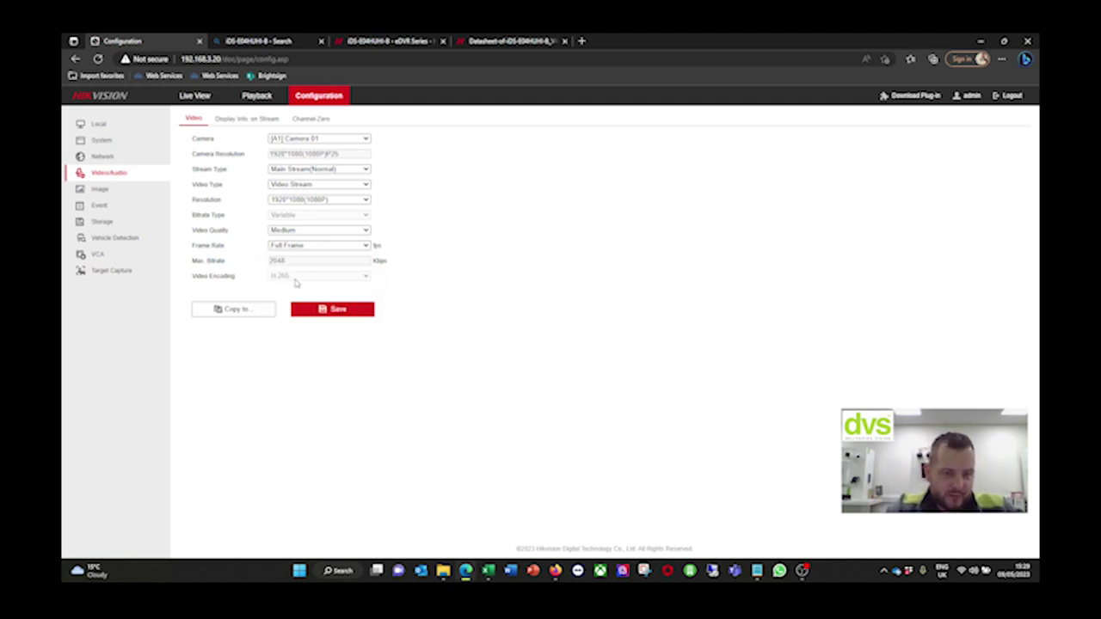
click(298, 140)
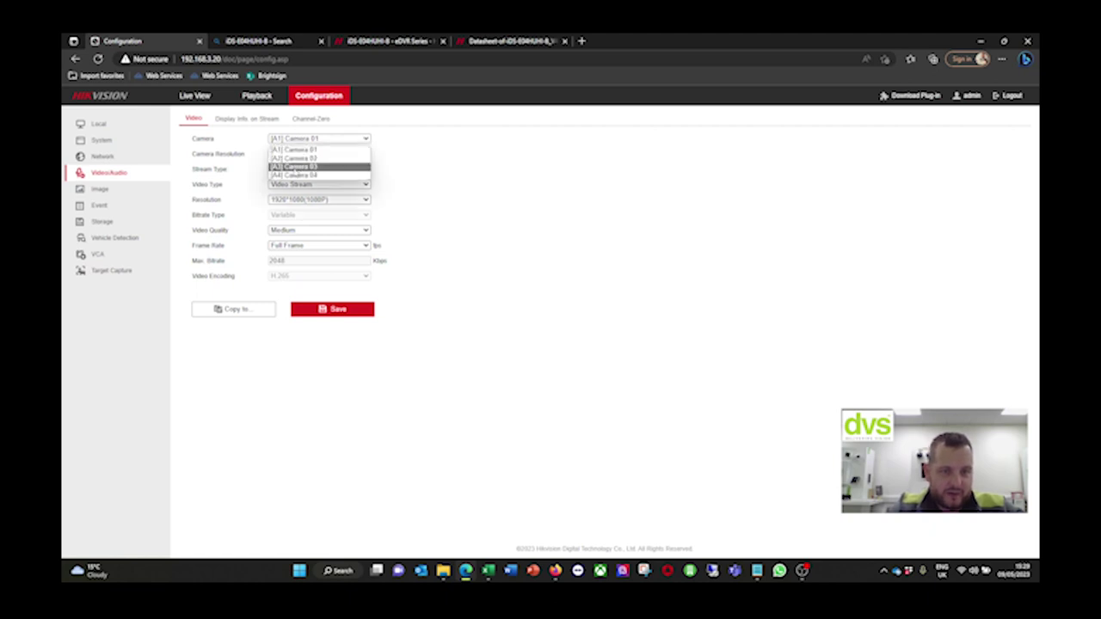
click(298, 170)
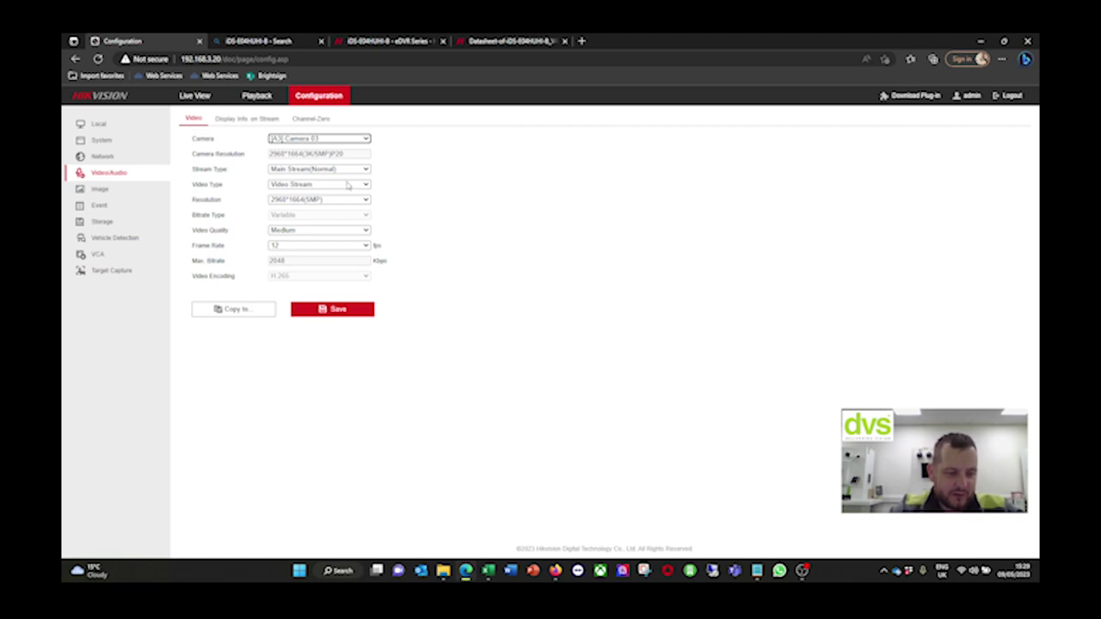
click(255, 120)
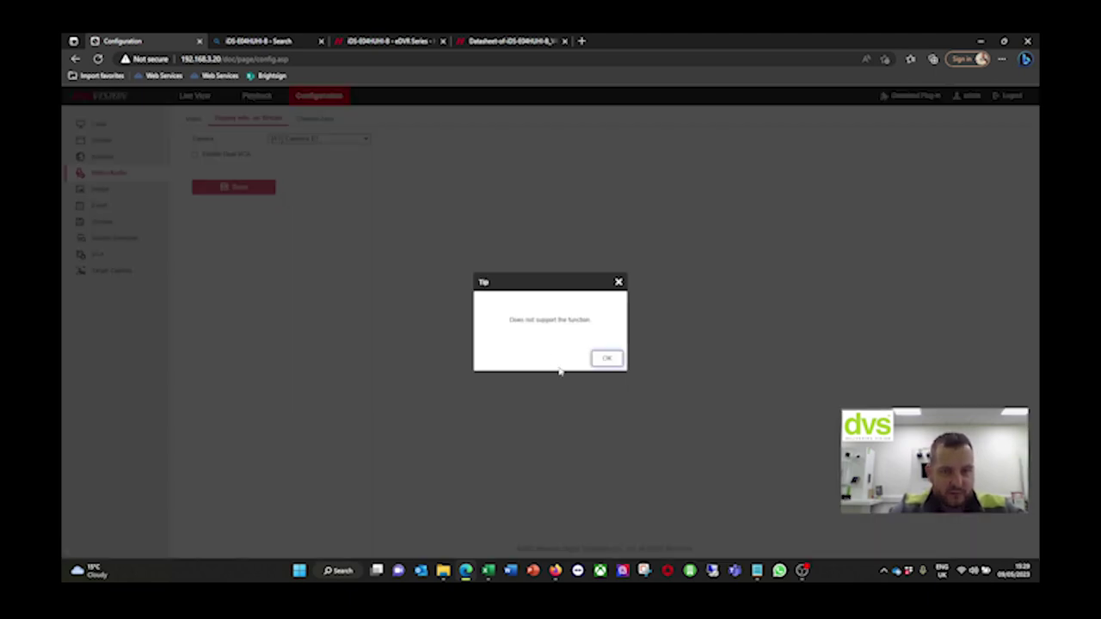
Dismiss the unsupported-function tip, check Channel-Zero encoding, then open Image display settings
click(608, 359)
click(311, 119)
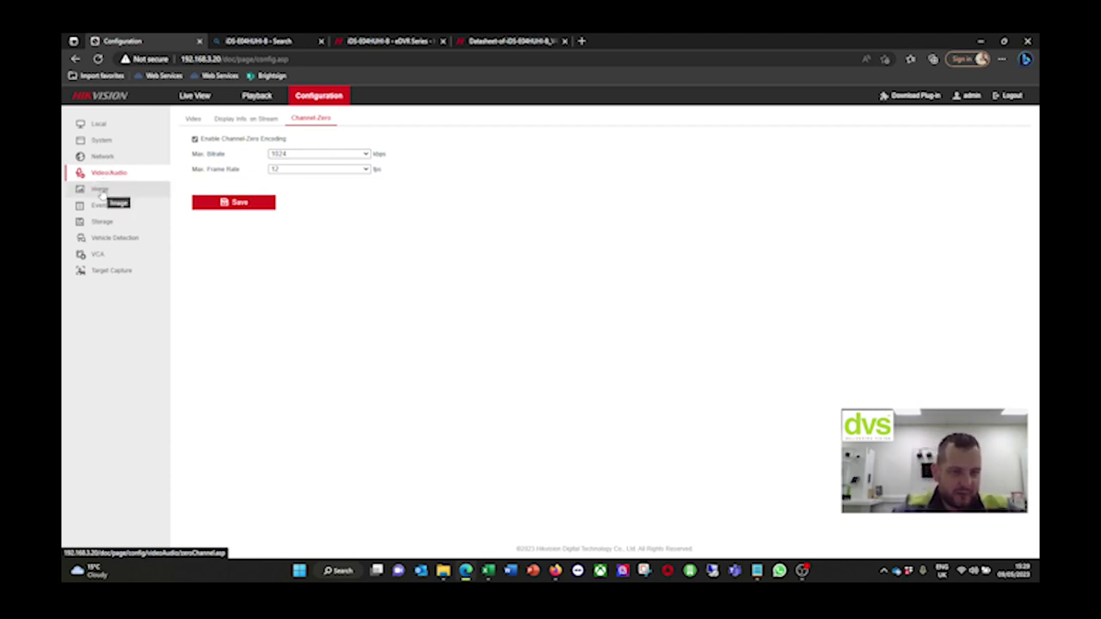
click(99, 189)
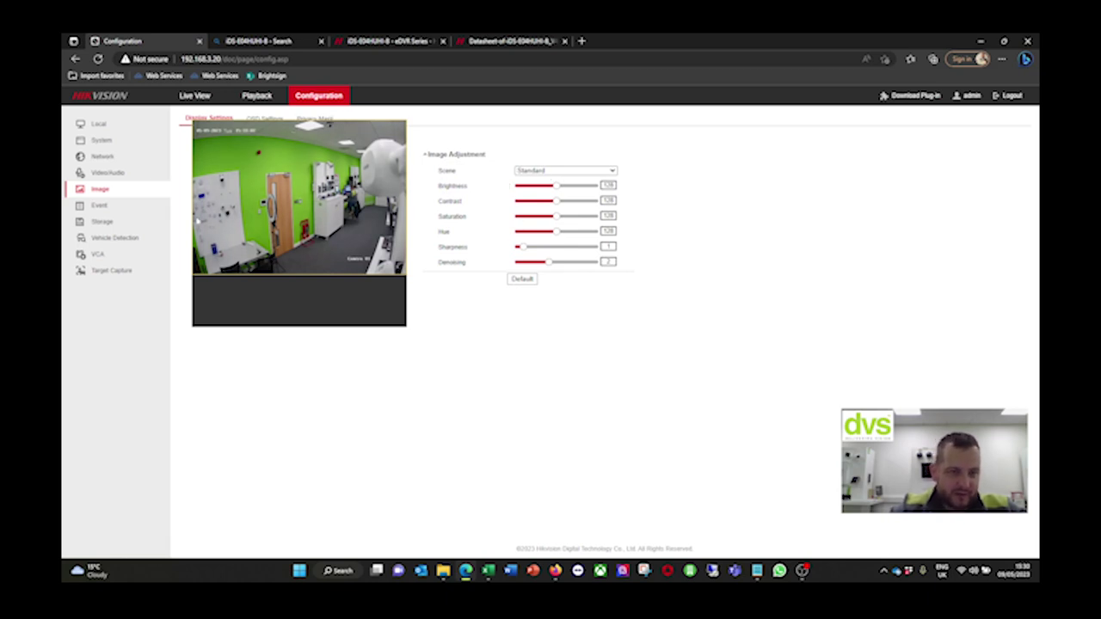
Show Camera 01's OSD Settings and refresh the page so the preview loads
click(262, 120)
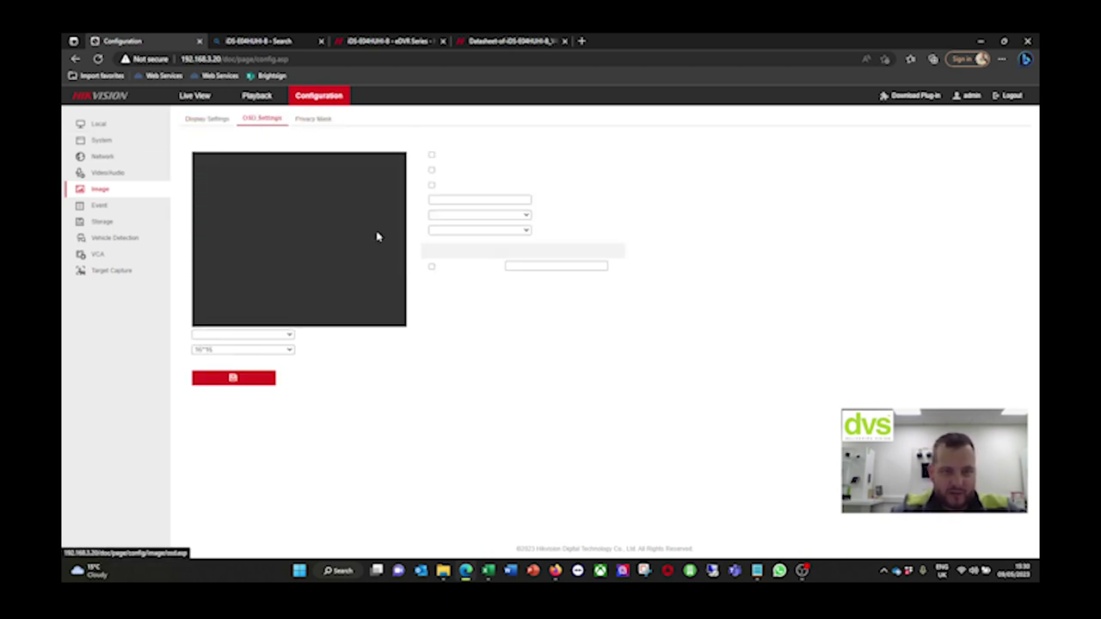
click(98, 58)
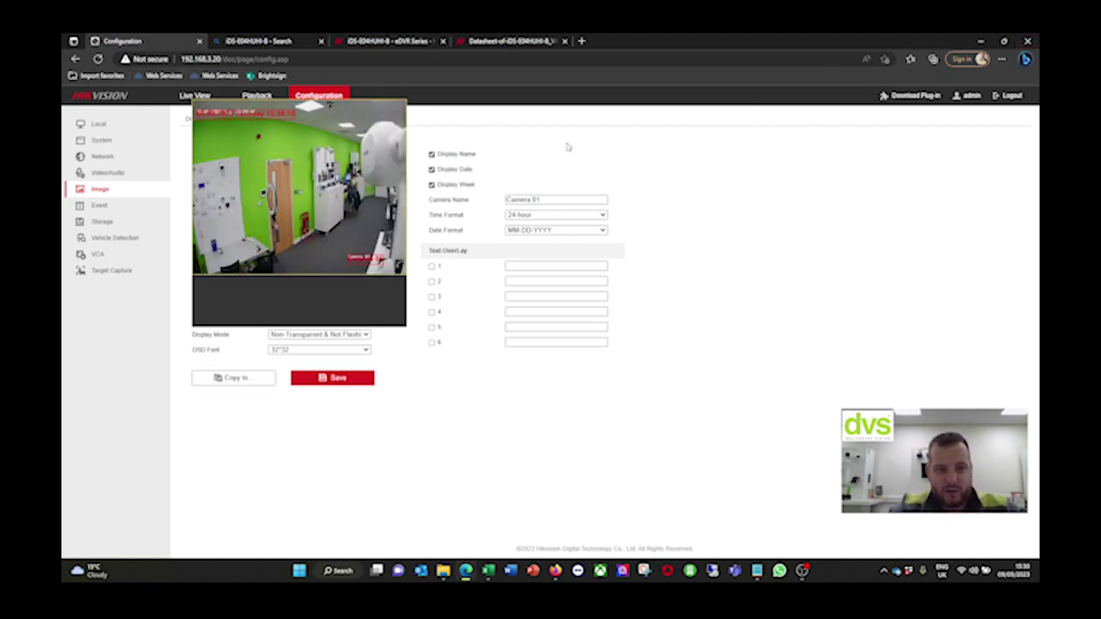
Reload the DVR page in Internet Explorer mode and keep the site opening in that mode
click(1002, 58)
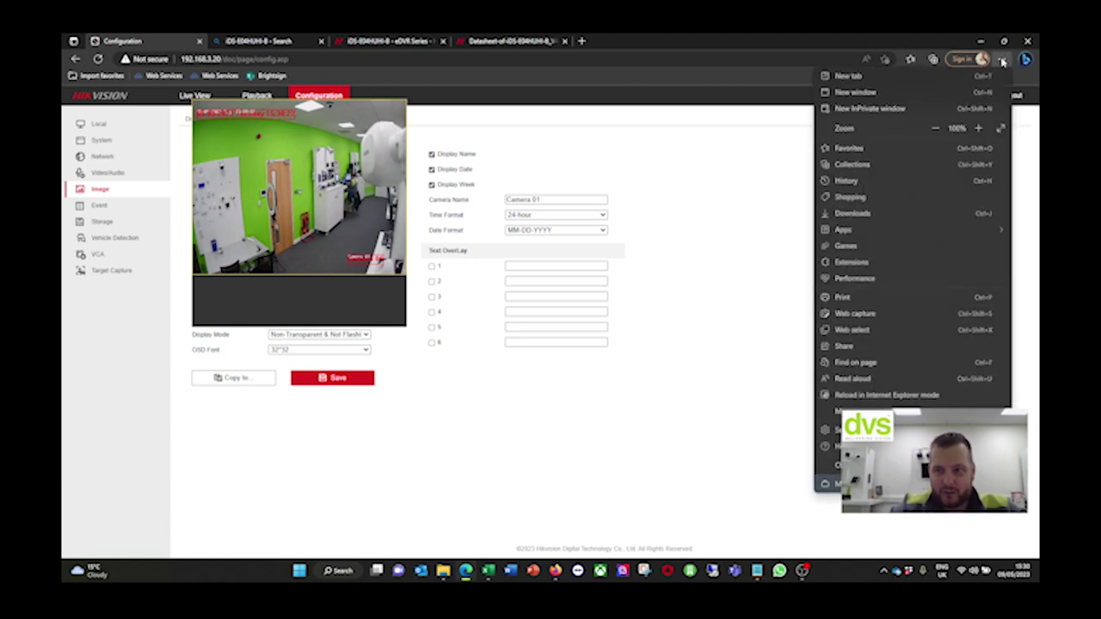
click(858, 395)
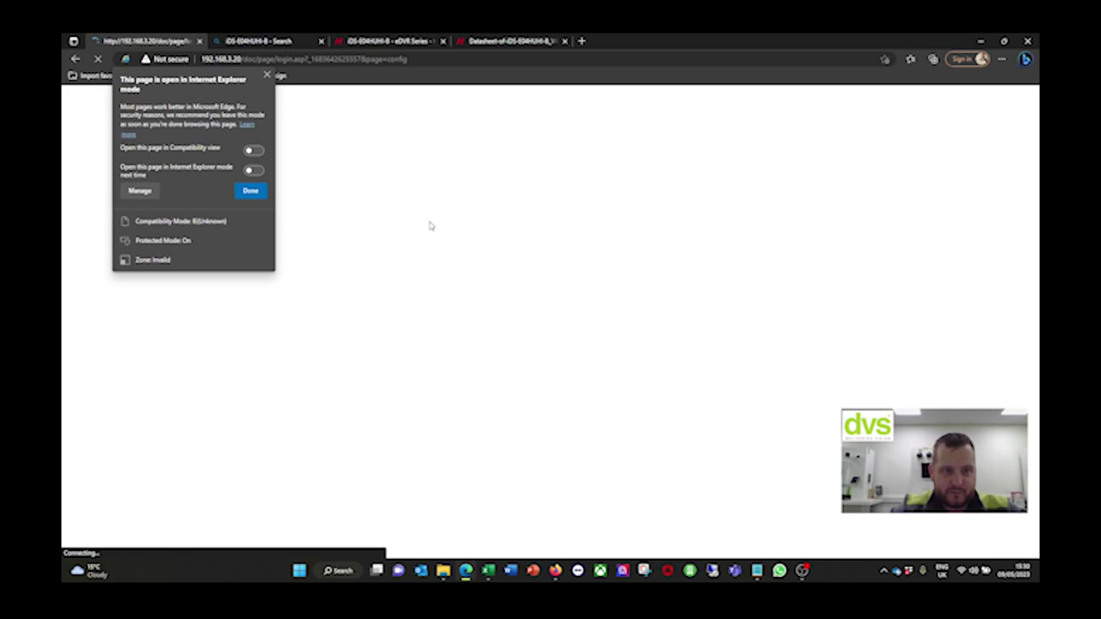
click(253, 171)
click(251, 191)
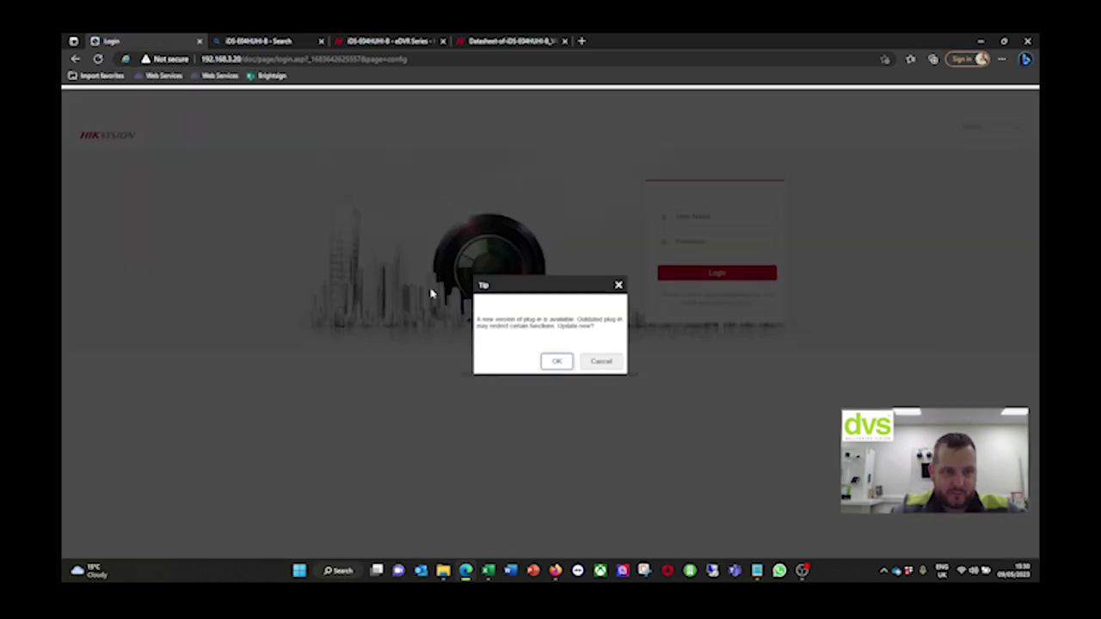
Install the updated WebComponents.exe plug-in and reload the DVR login page
click(559, 371)
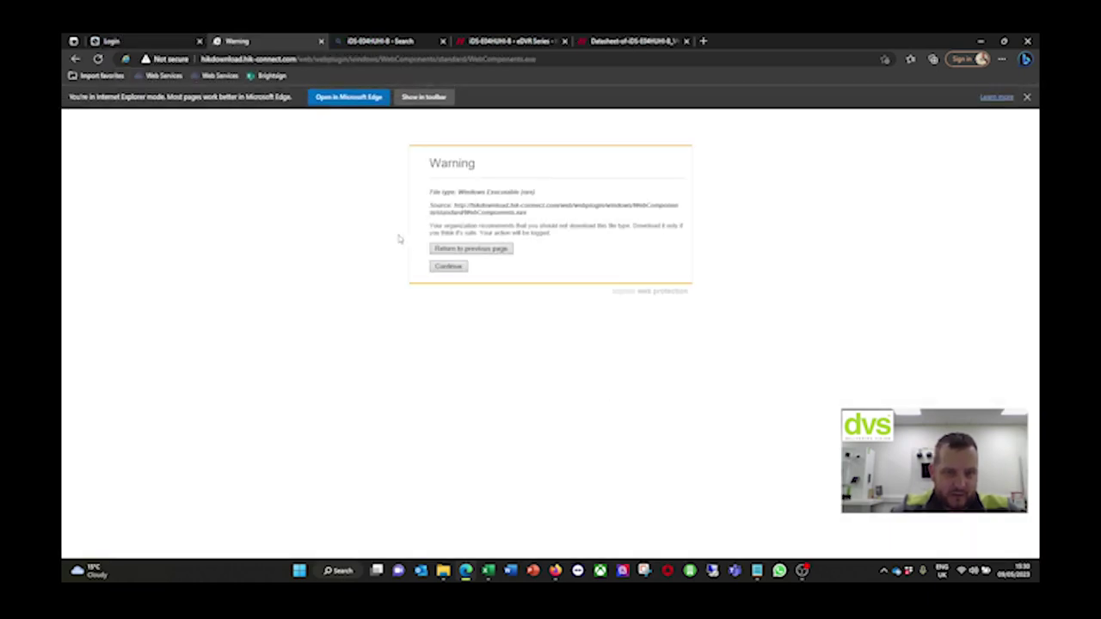
click(448, 267)
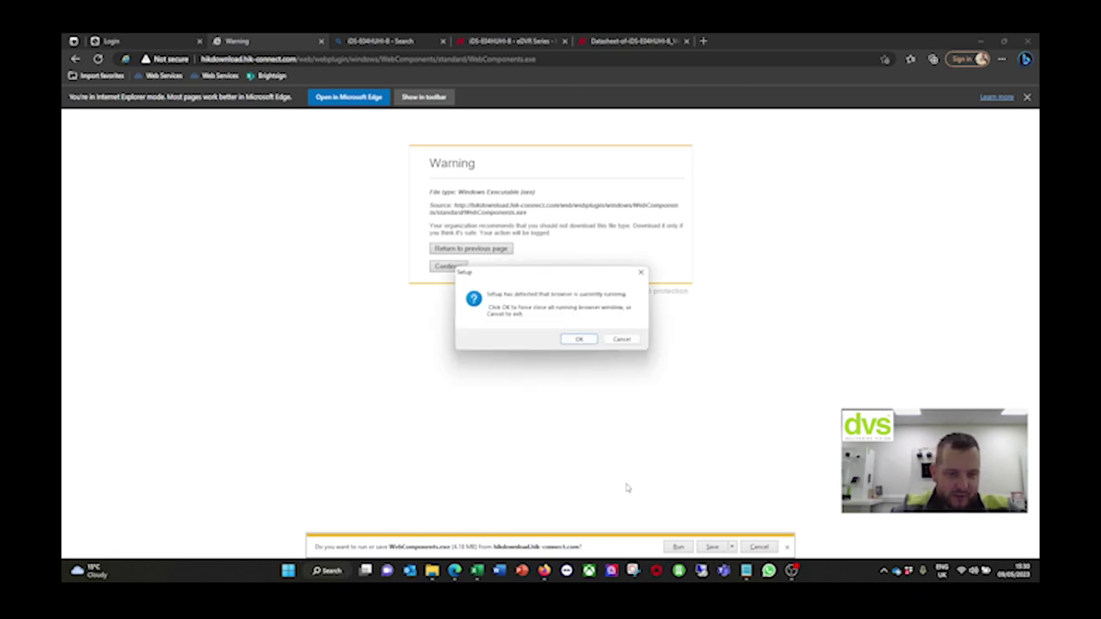
click(588, 340)
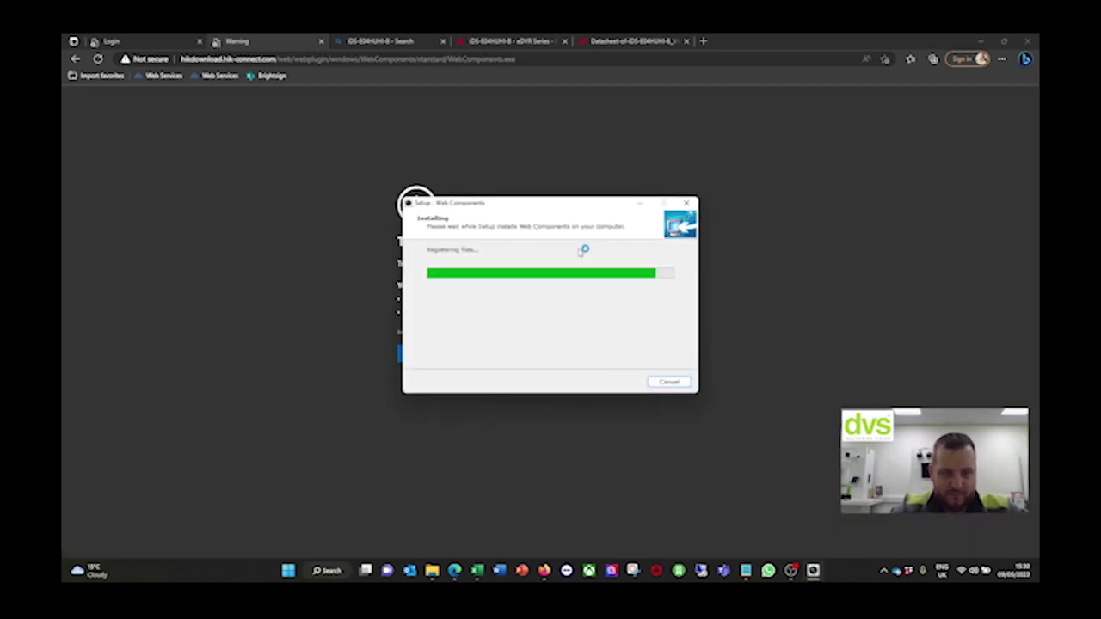
click(618, 382)
click(111, 40)
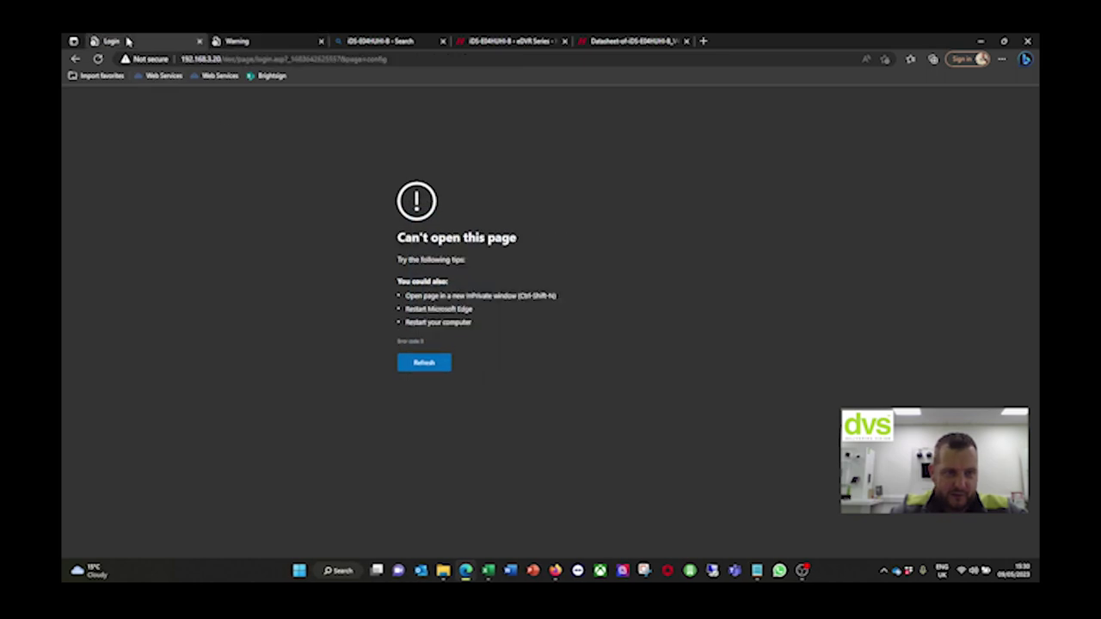
click(99, 58)
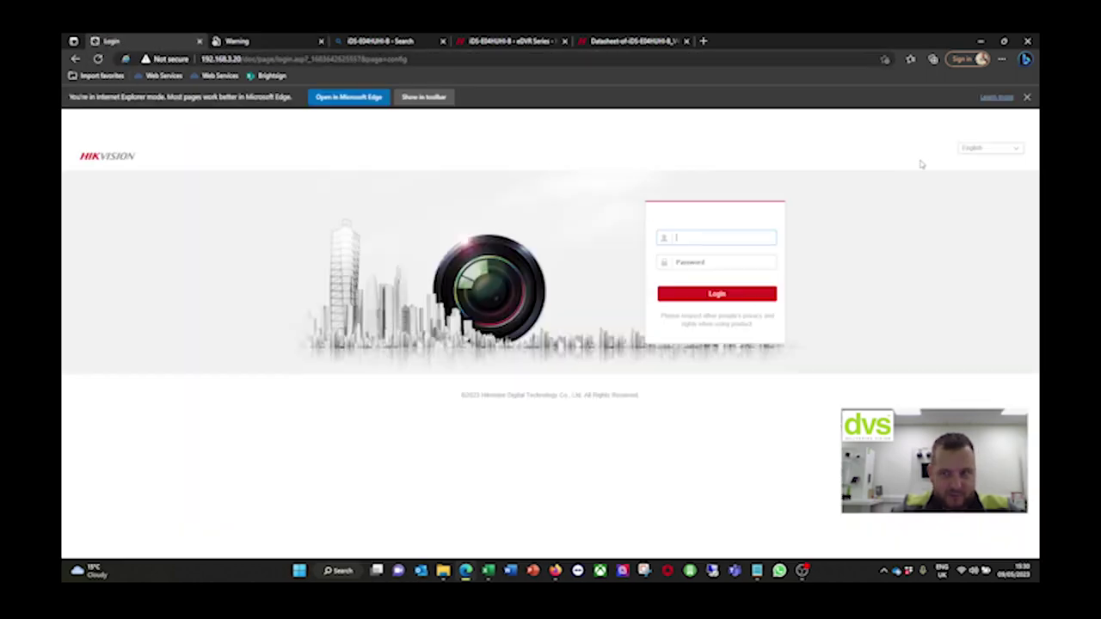
Sign in as admin and open Video/Audio > Image Display Settings for Camera 01
click(1027, 96)
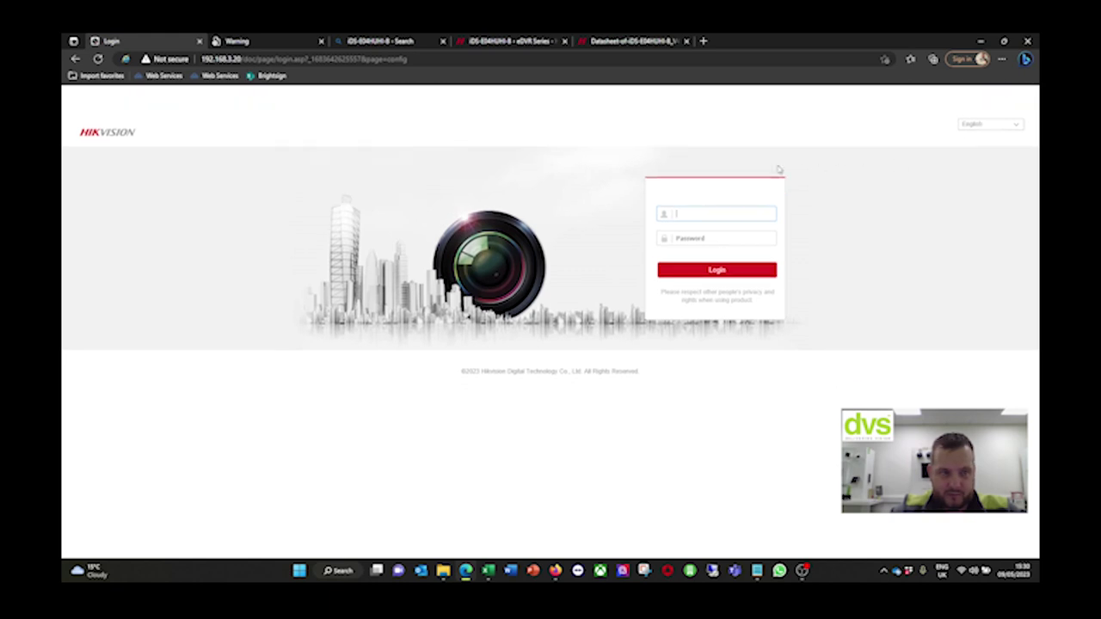
click(747, 210)
text(admin)
key(Tab)
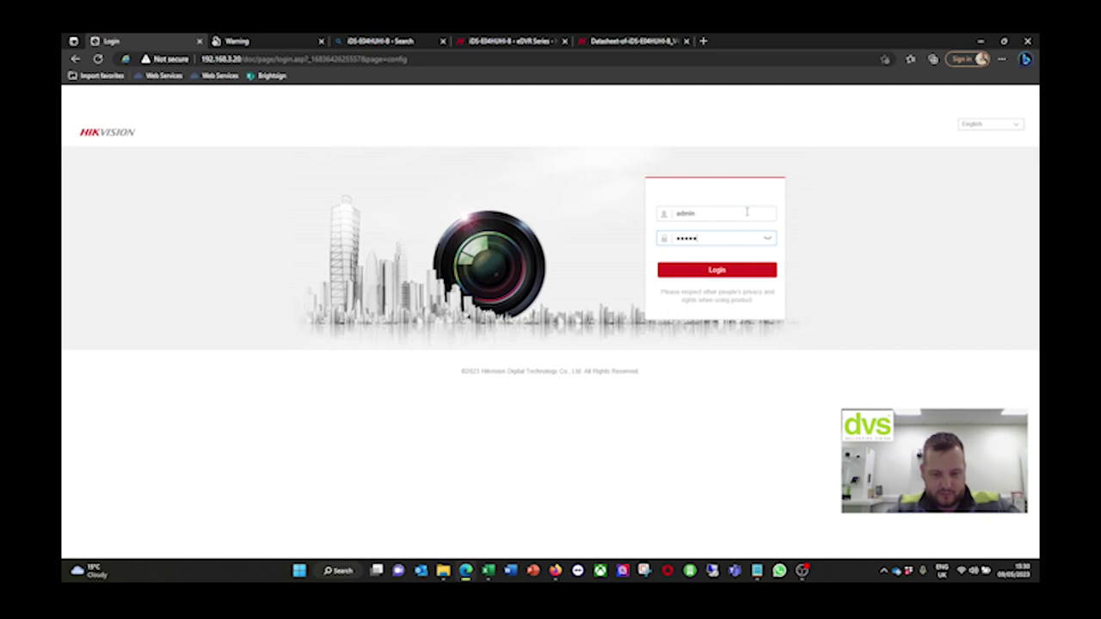
key(Return)
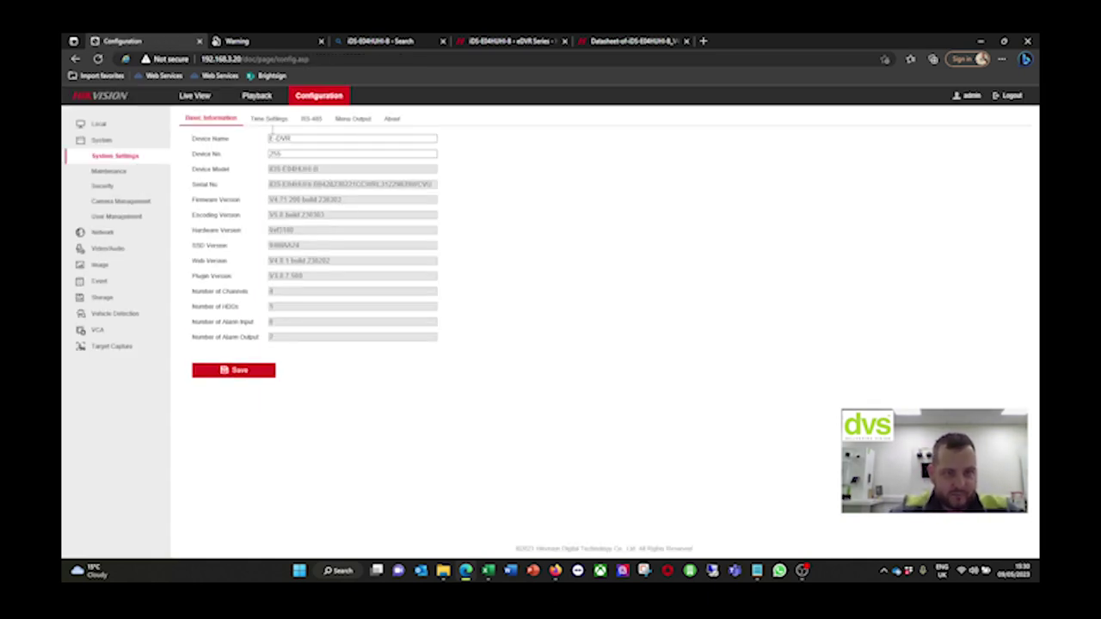
click(102, 248)
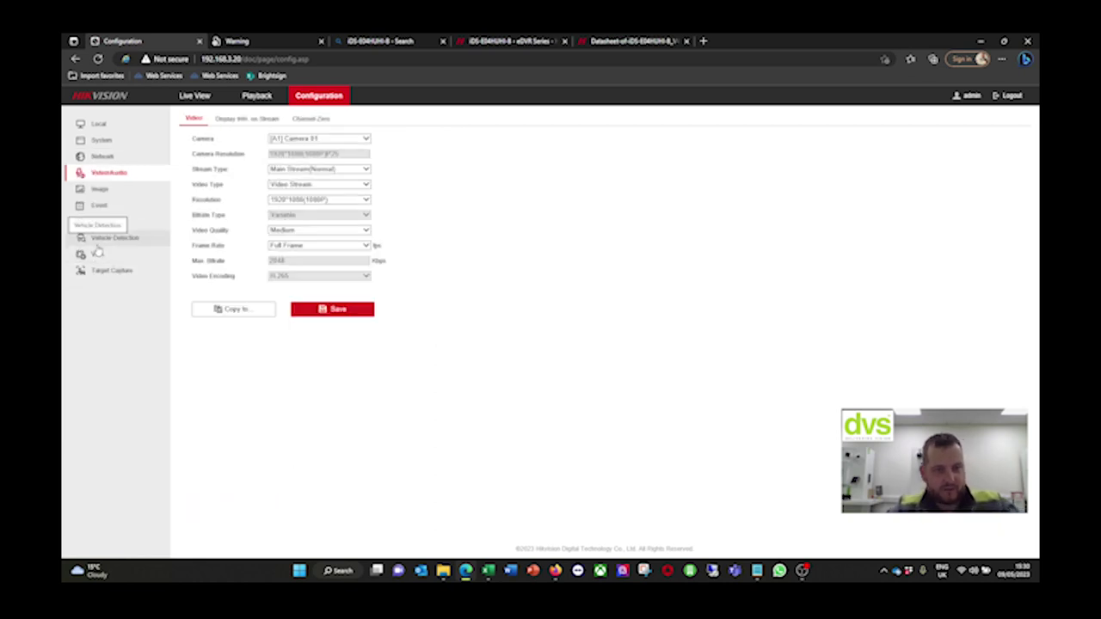
click(100, 189)
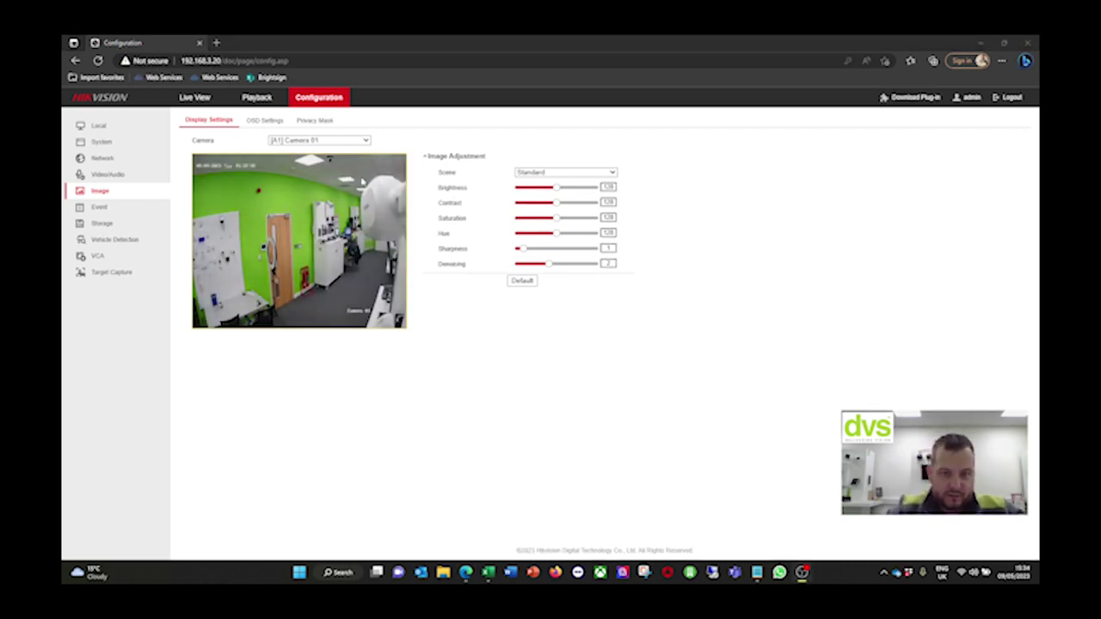
Give Camera 01's OSD the DD-MM-YYYY date format, move its name label bottom-left, and save
click(368, 141)
click(334, 166)
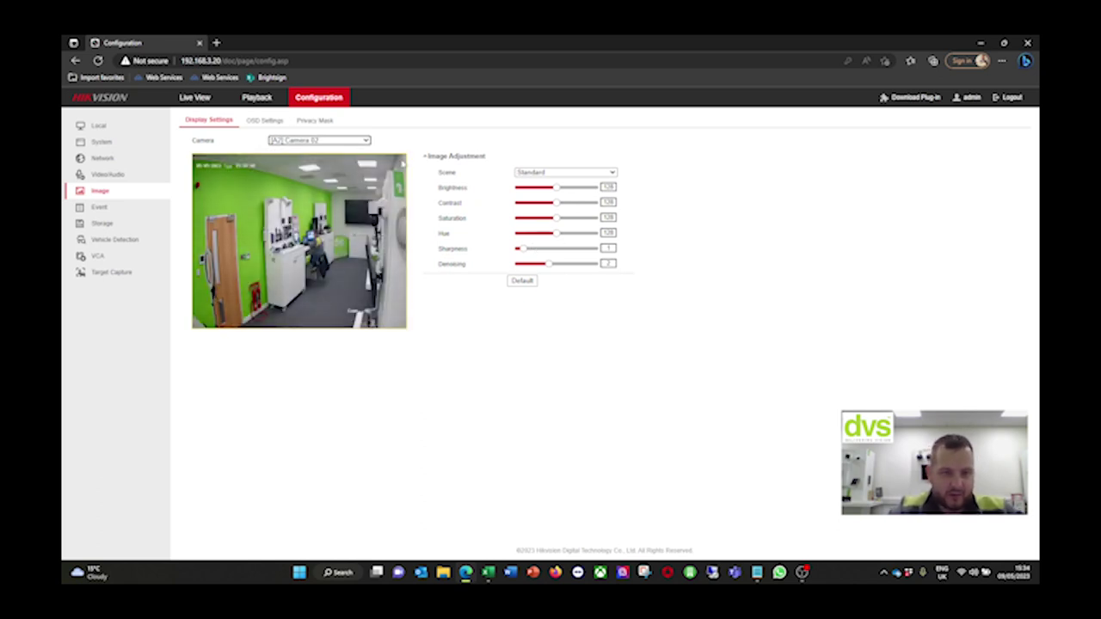
click(256, 121)
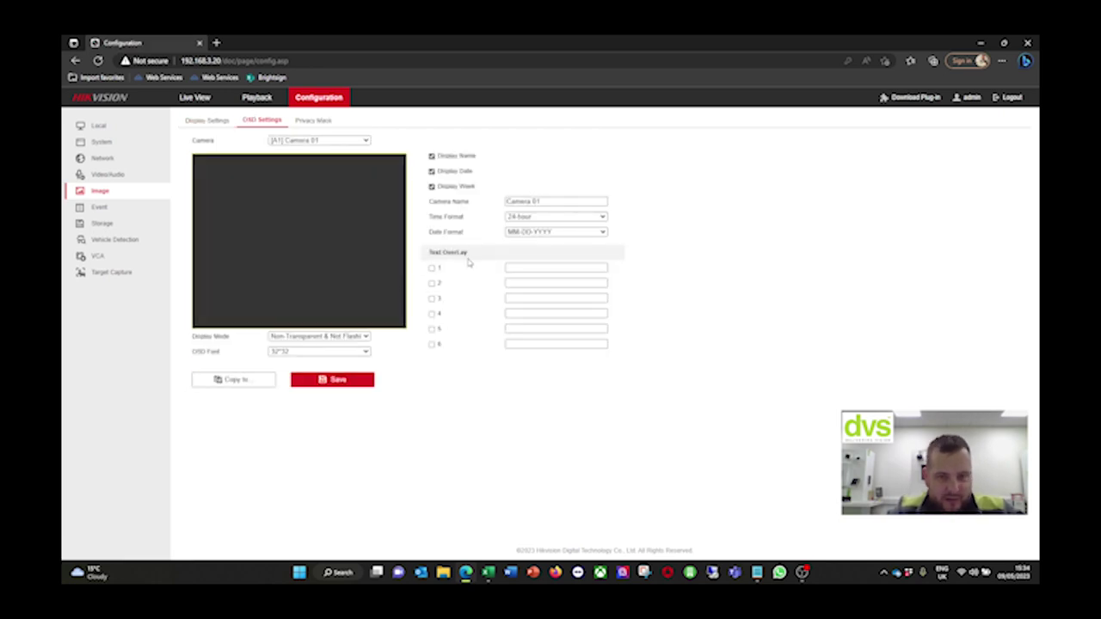
click(537, 232)
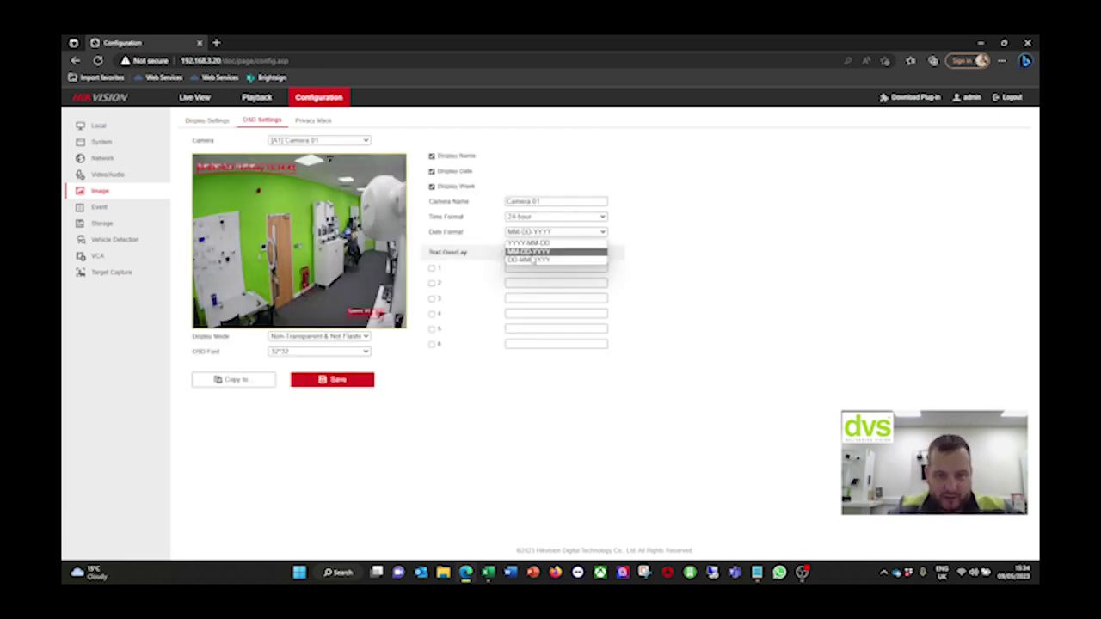
click(531, 261)
click(232, 167)
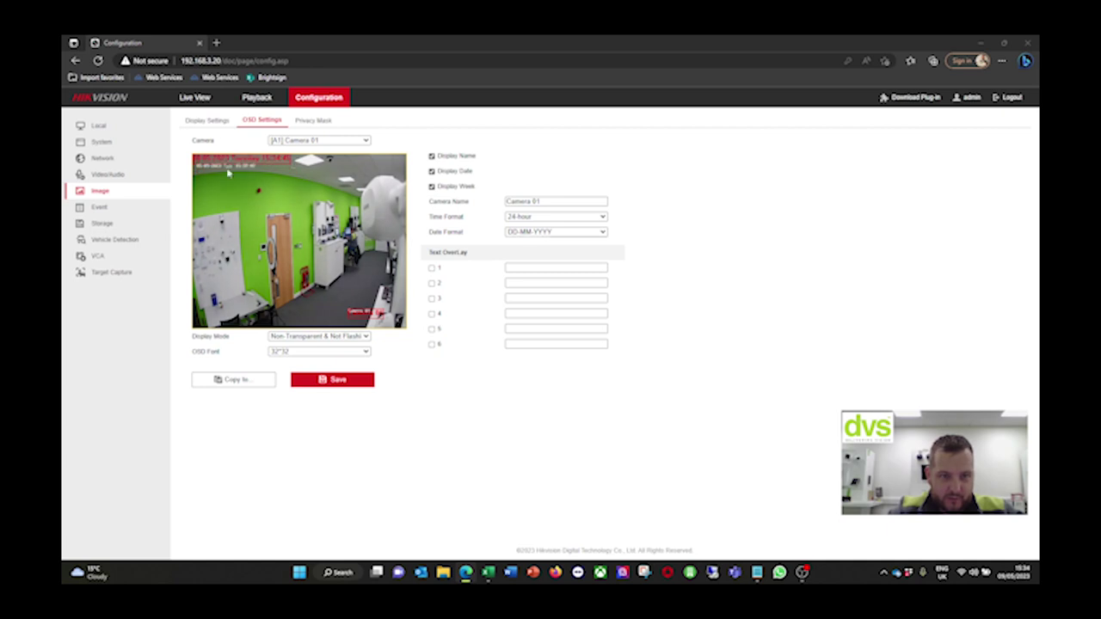
drag(567, 204, 464, 199)
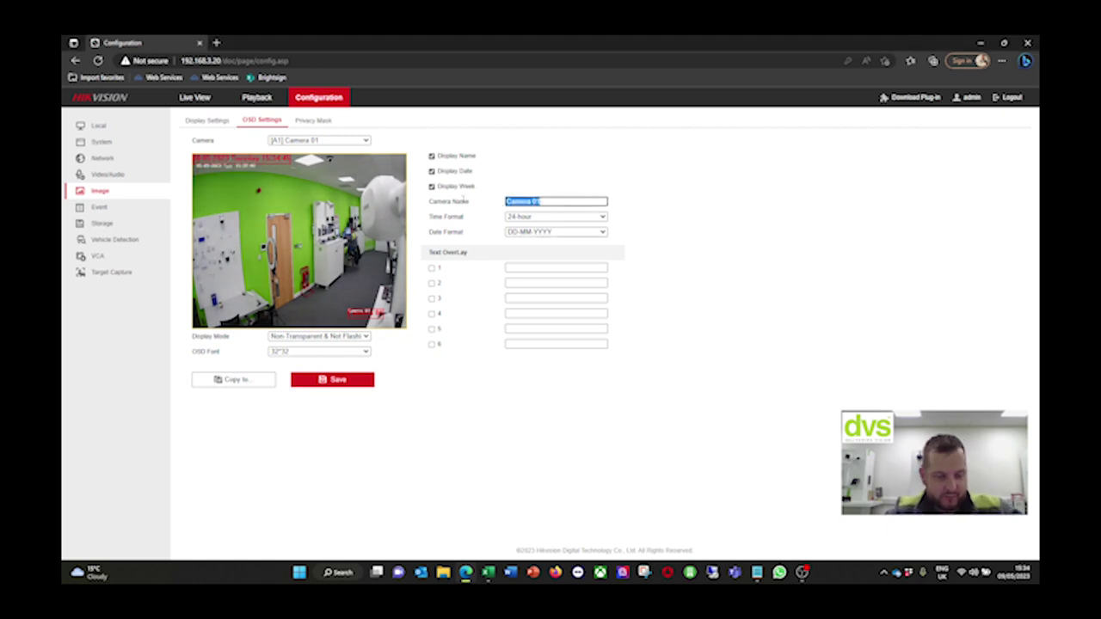
drag(368, 312, 198, 325)
click(327, 384)
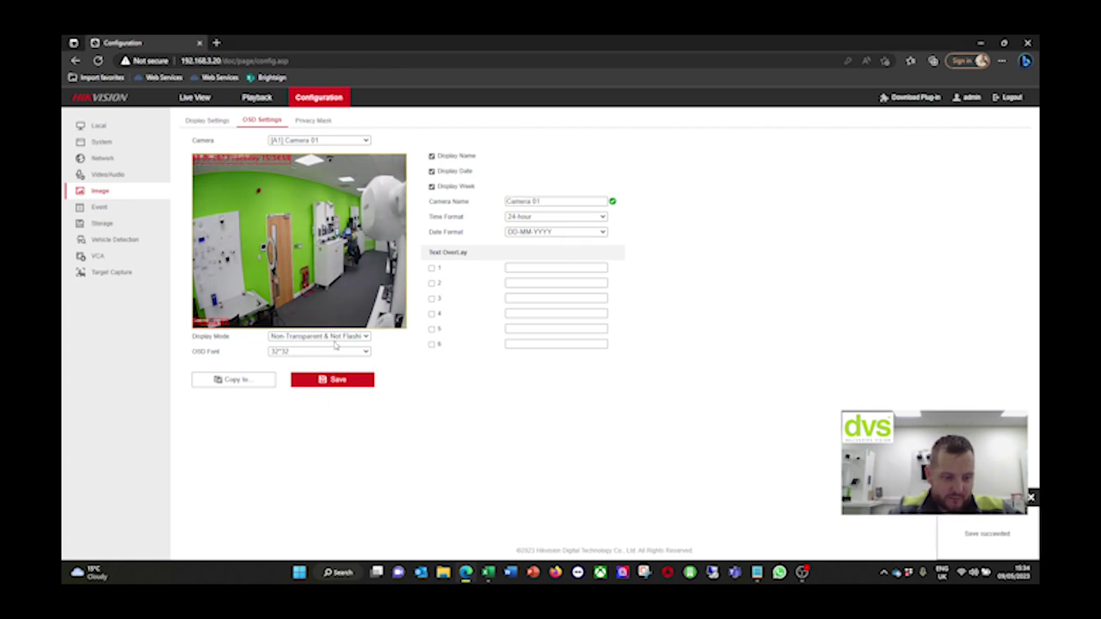
Rename Camera 02 to 1006P, use DD-MM-YYYY, and move the date top and name bottom-left
click(309, 140)
click(306, 158)
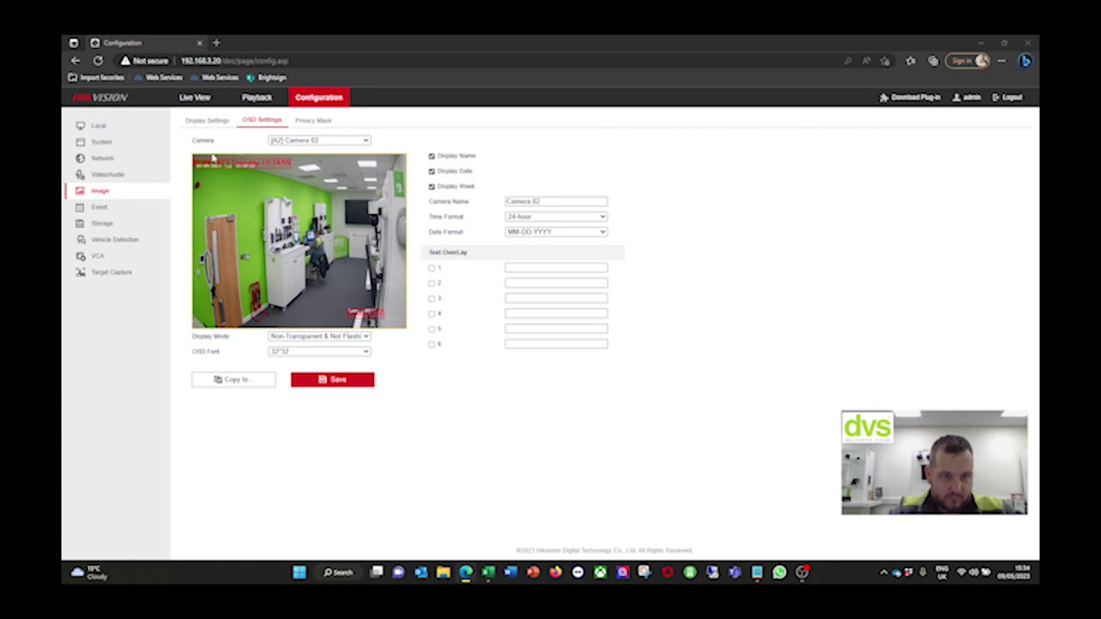
drag(214, 166, 216, 156)
click(513, 232)
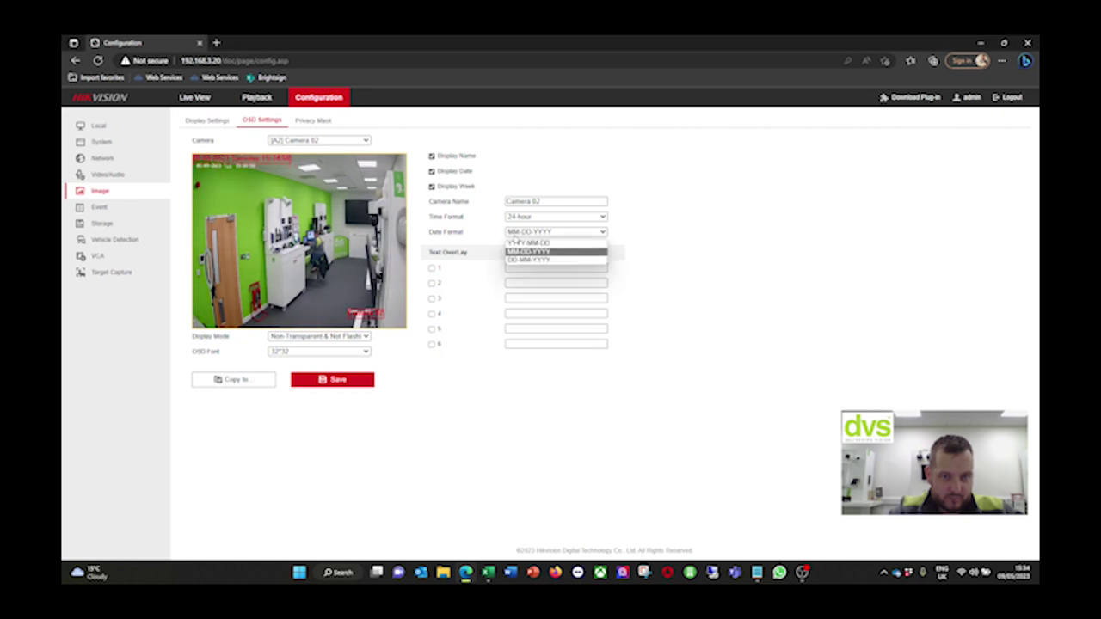
click(521, 259)
drag(365, 315, 202, 332)
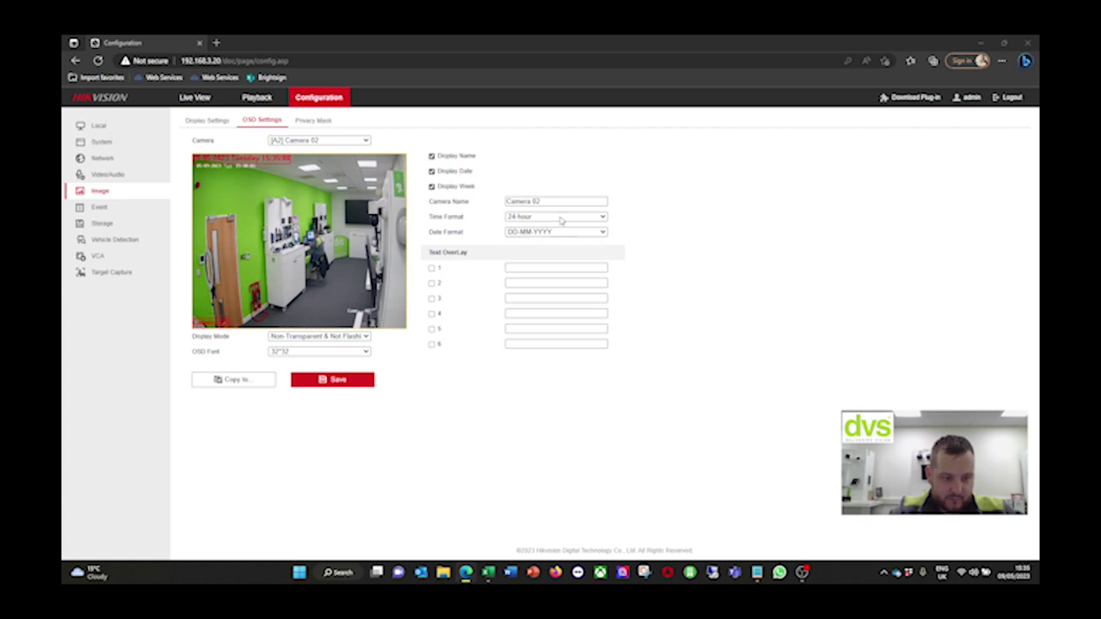
triple_click(582, 200)
text(1006)
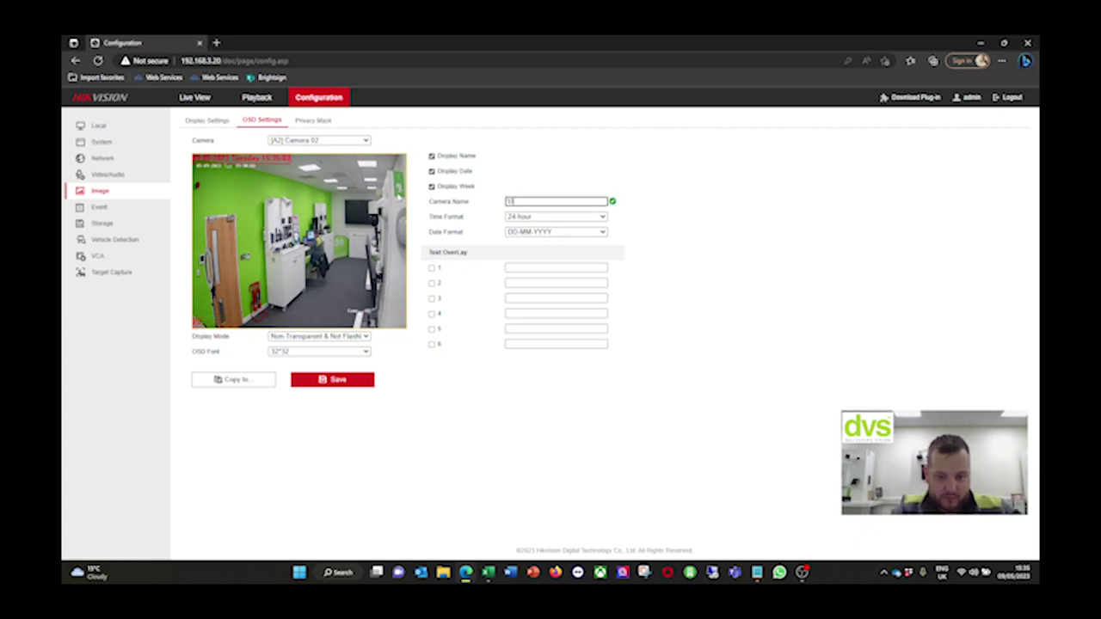
text(P)
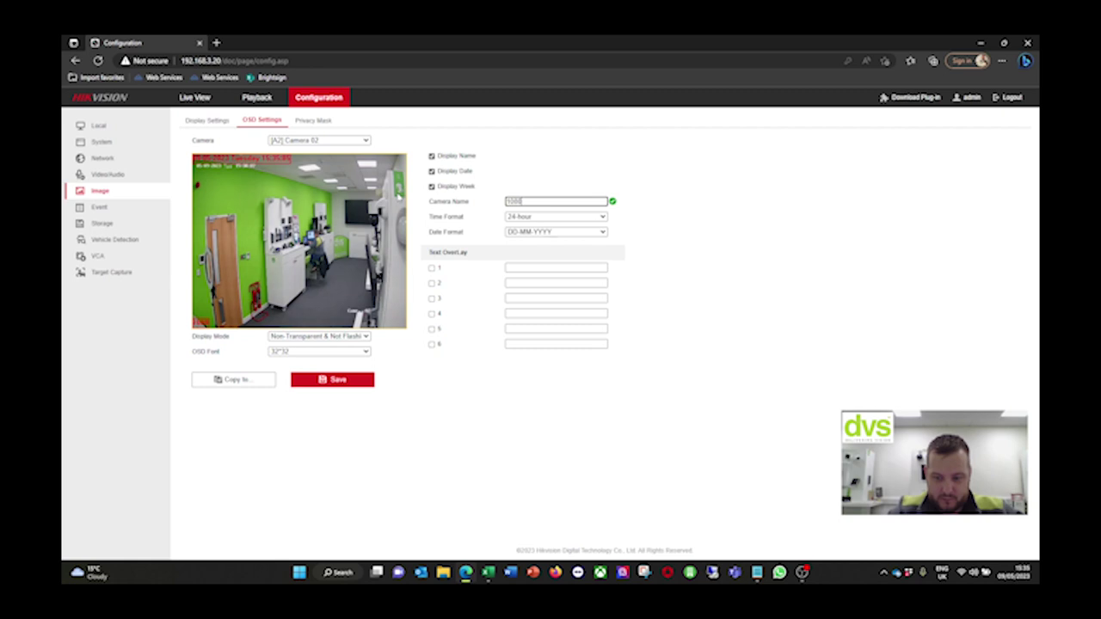
click(328, 380)
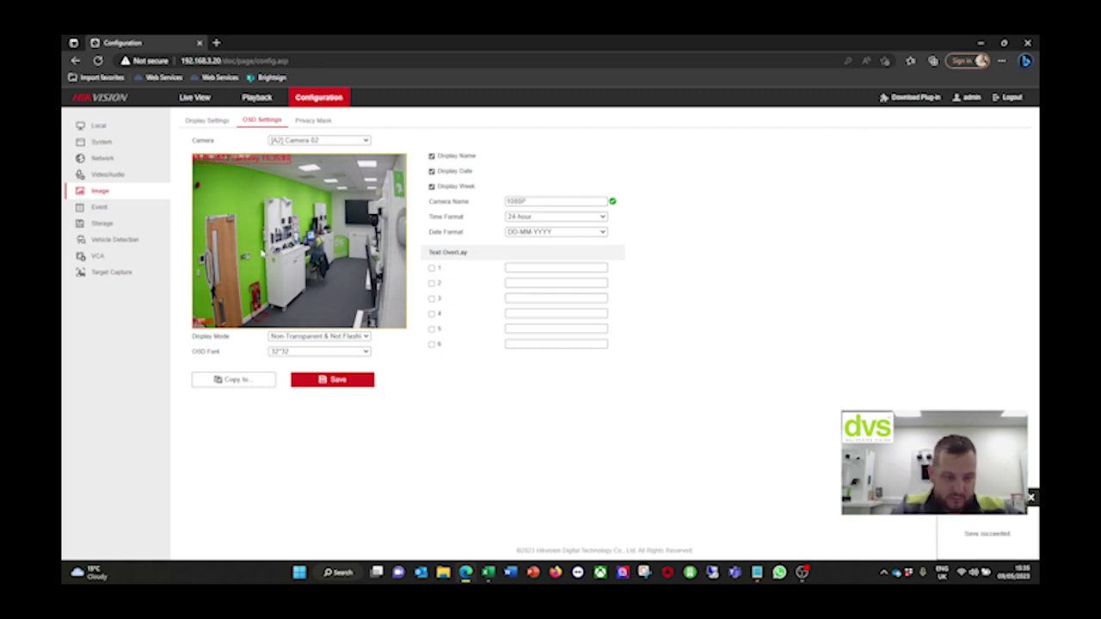
Rename Camera 01's on-screen name to 1000P and save
click(284, 141)
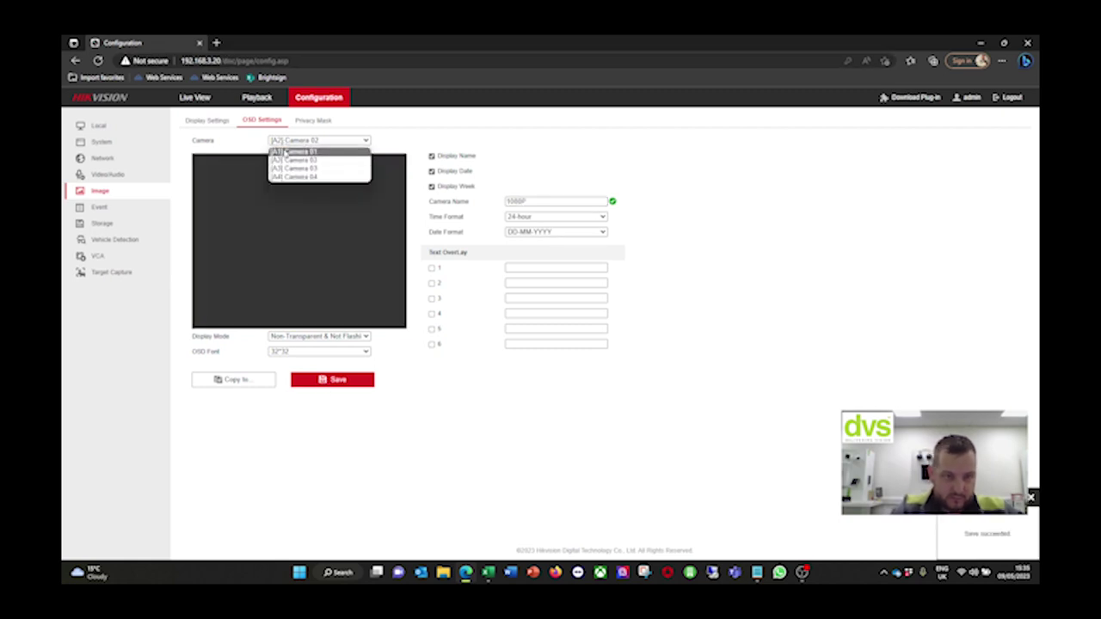
click(285, 152)
triple_click(555, 202)
text(1000P)
click(356, 379)
Set Camera 03's date format to DD-MM-YYYY with its label bottom-left, and save
click(328, 142)
click(324, 175)
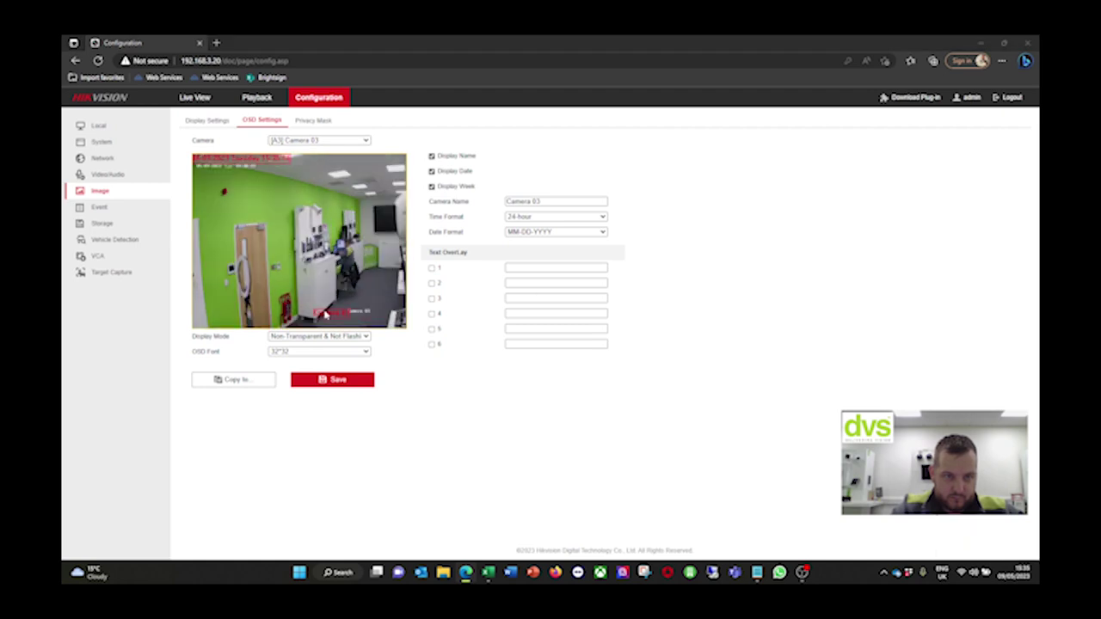
drag(201, 326, 196, 335)
drag(560, 203, 471, 209)
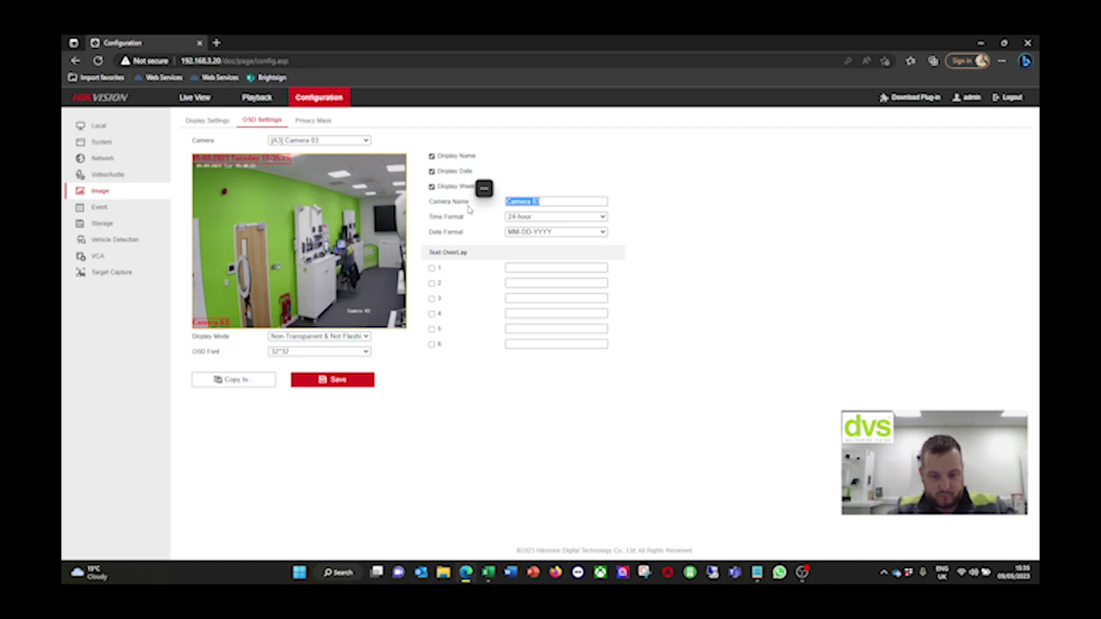
click(537, 233)
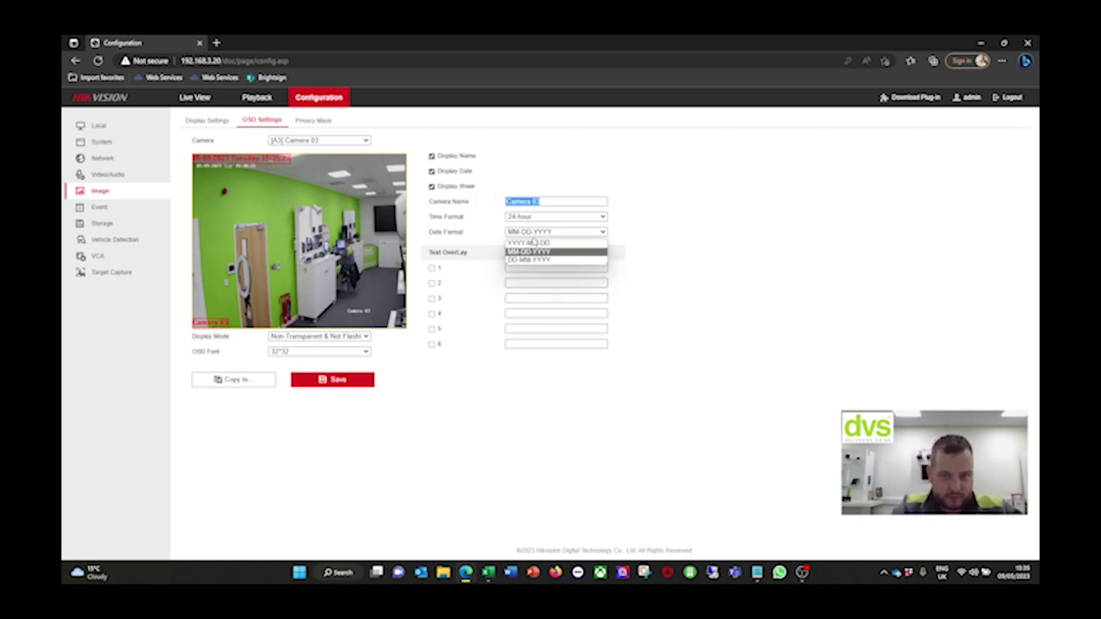
click(529, 259)
click(369, 381)
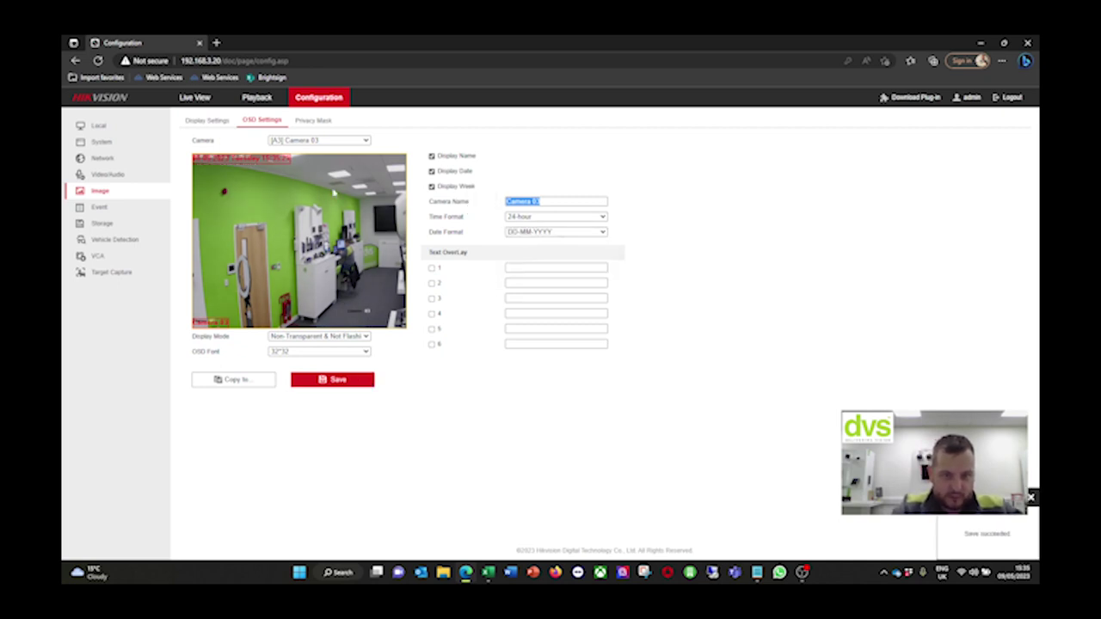
Set Camera 04's date format to DD-MM-YYYY and replace its name with 3K
click(319, 140)
click(307, 176)
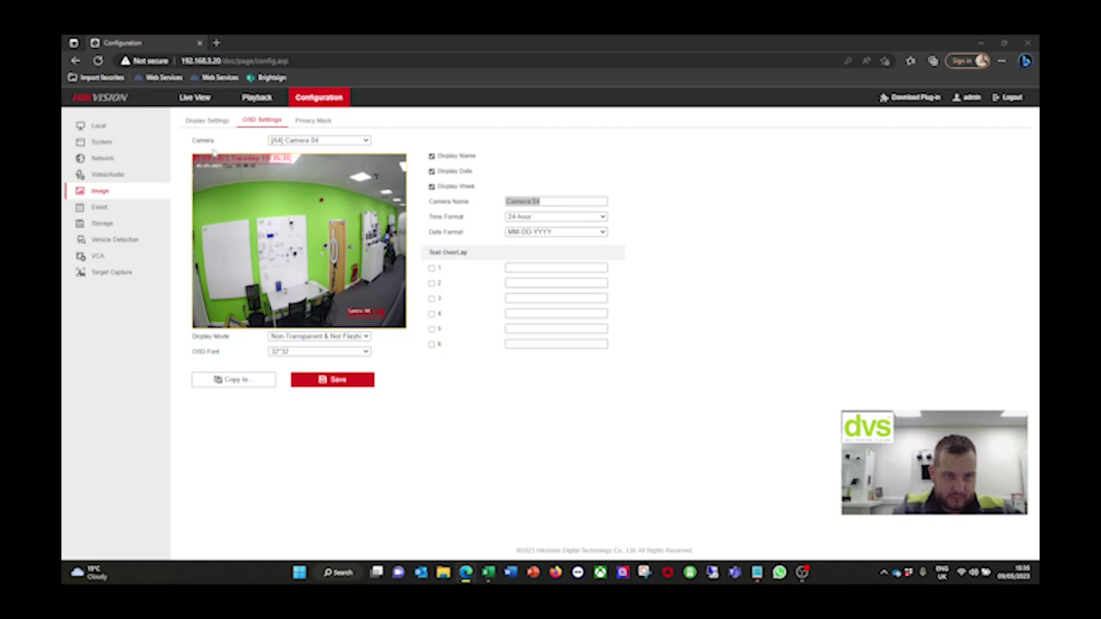
click(568, 232)
click(558, 246)
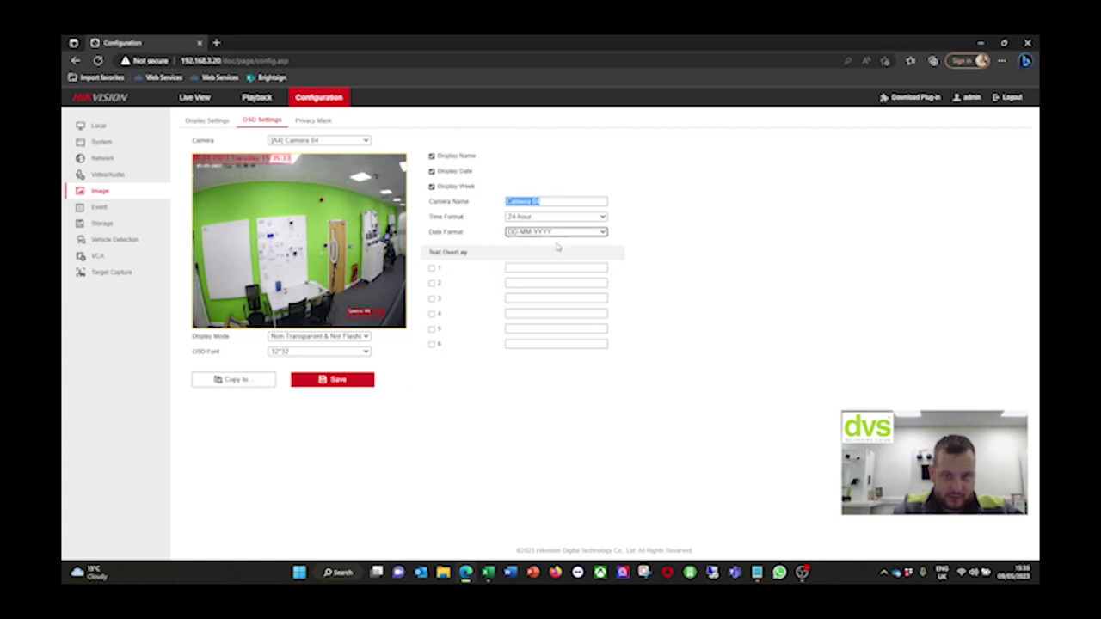
click(543, 201)
text(i)
drag(551, 201, 459, 196)
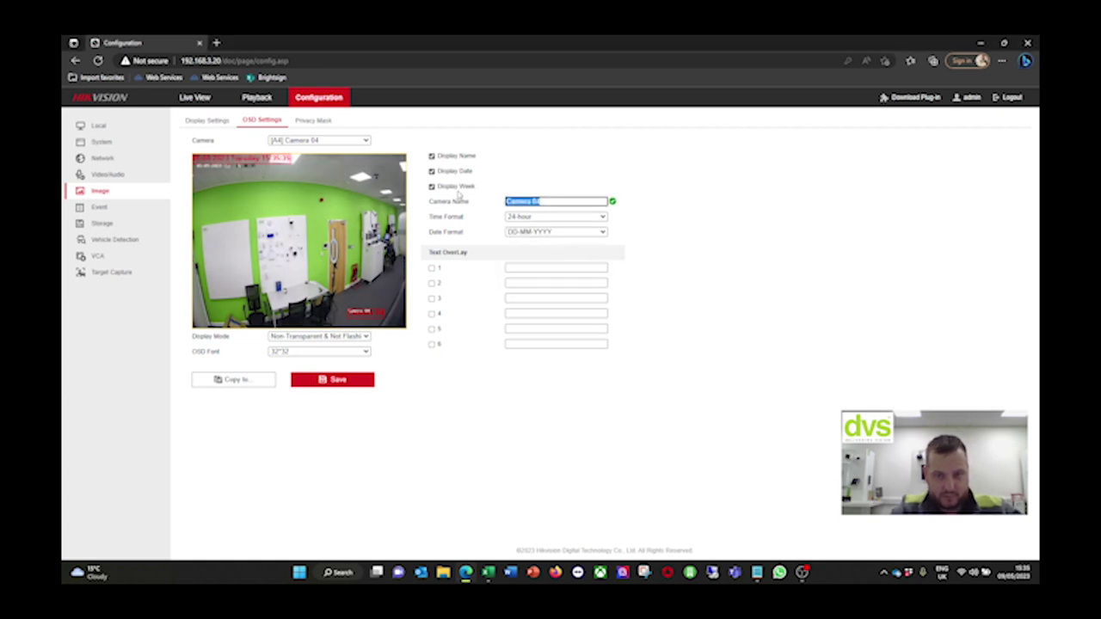
key(BackSpace)
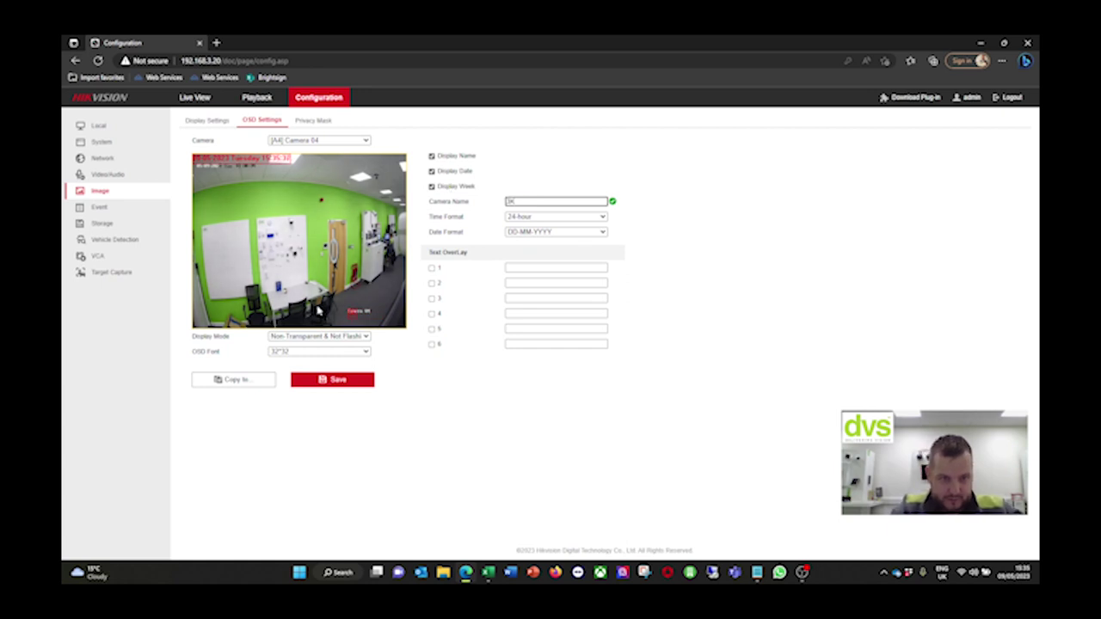
click(348, 317)
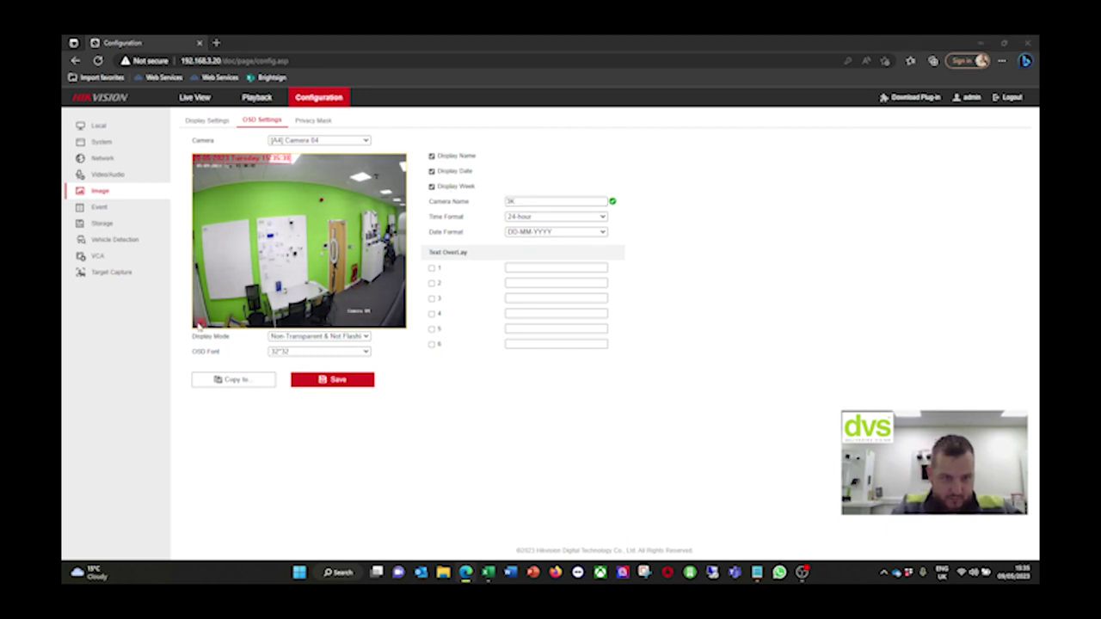
click(357, 387)
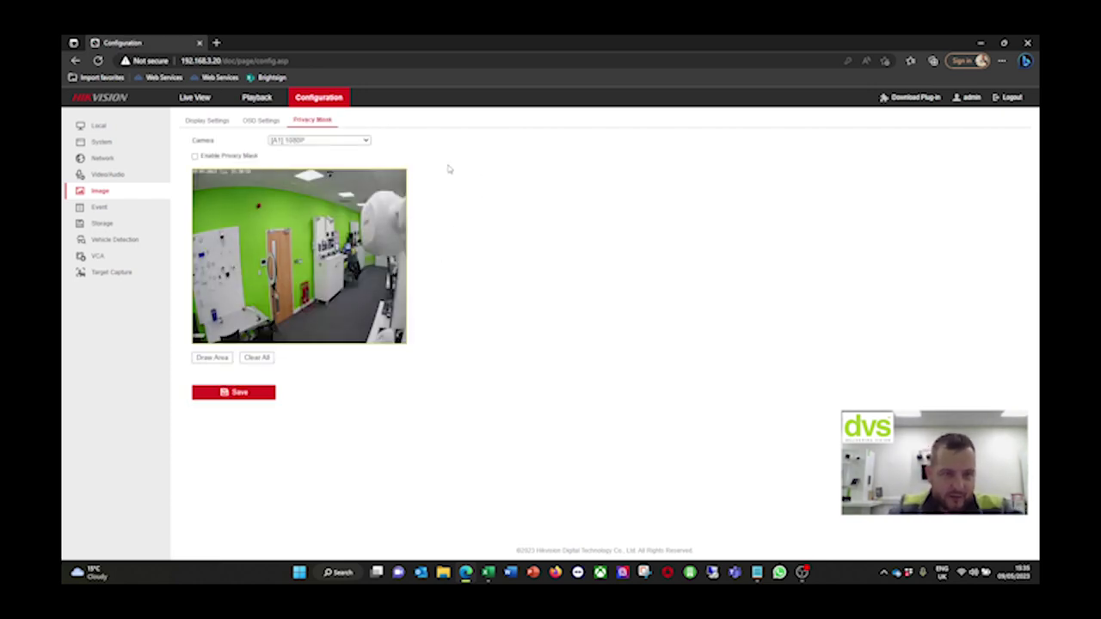
Open Event > Basic Event to show camera A1's Motion settings
click(125, 208)
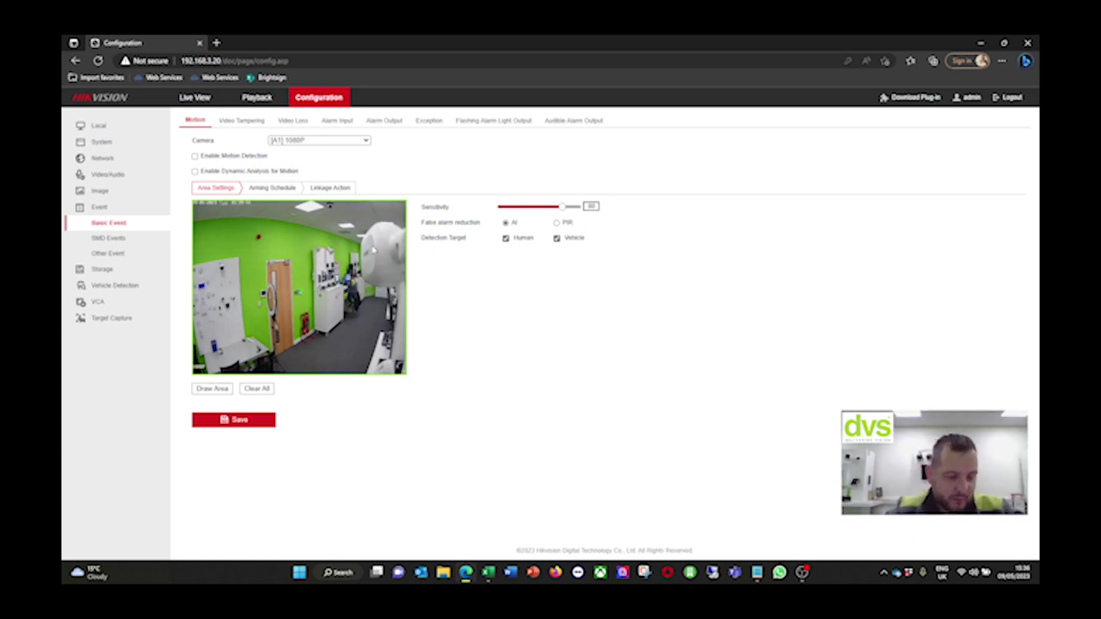
Glance at Line Crossing, then browse cameras A2 and A3 in the motion settings
click(103, 237)
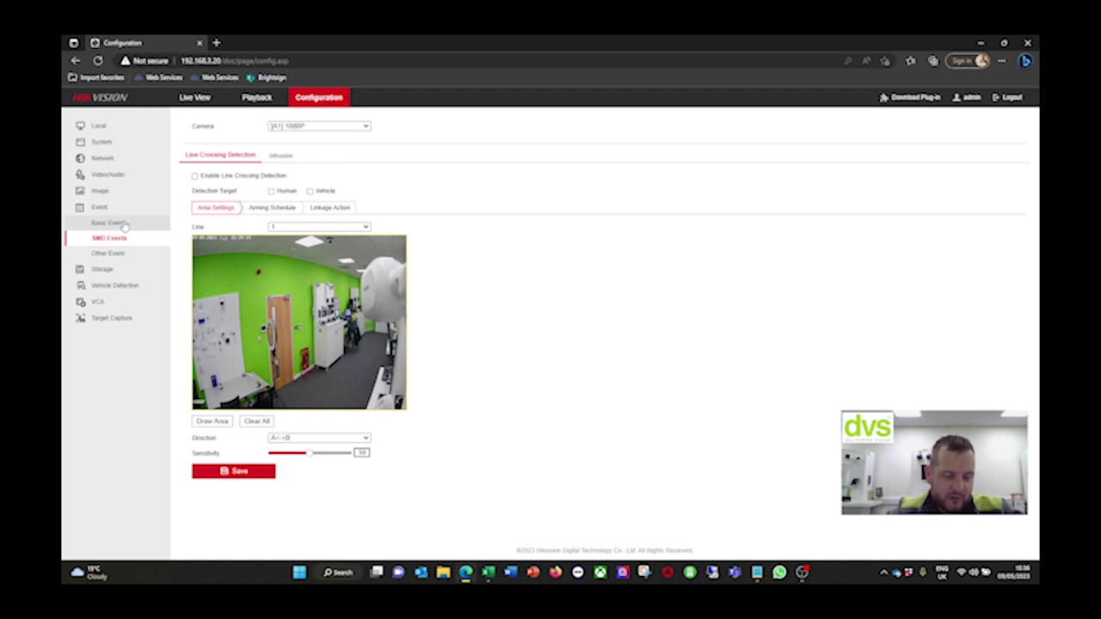
click(165, 223)
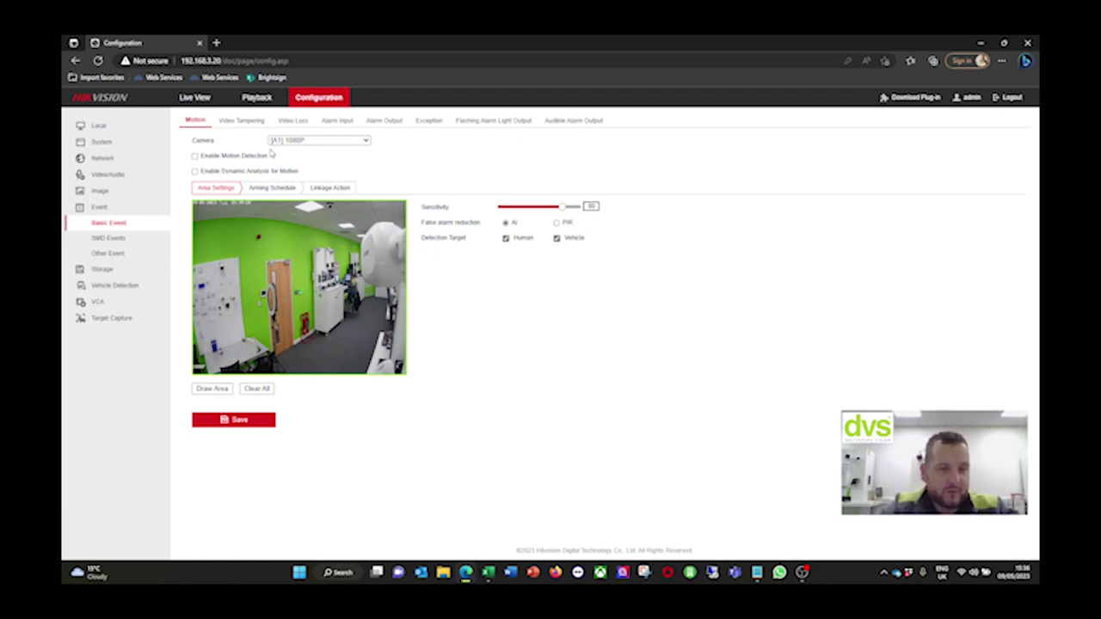
click(308, 141)
click(307, 162)
click(311, 143)
click(294, 168)
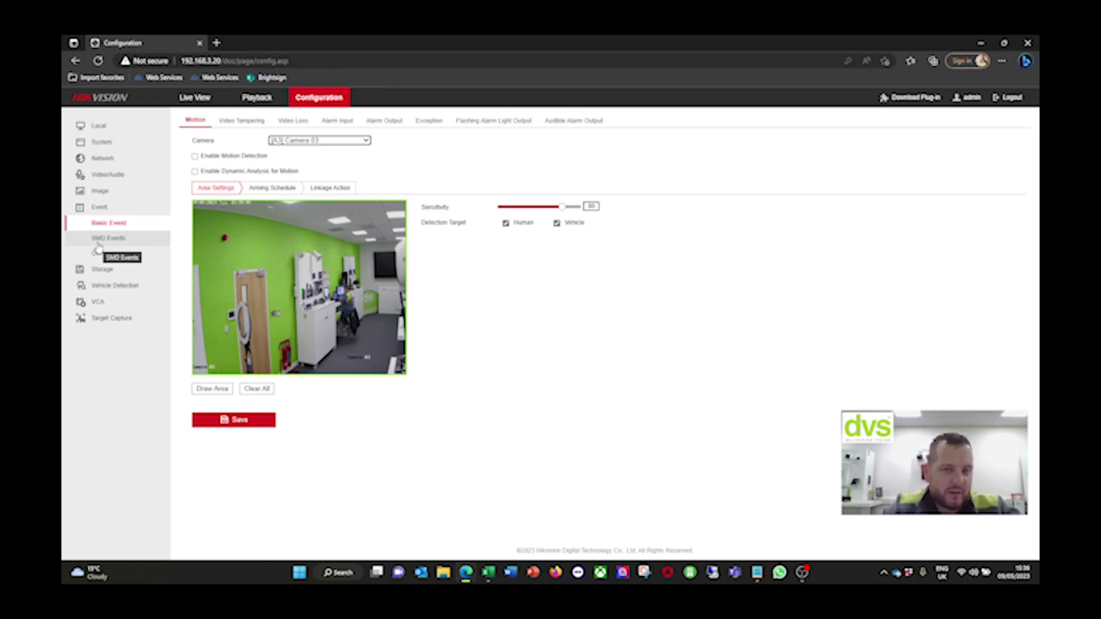
Return to camera A1 and enable Motion Detection and Dynamic Analysis for Motion
click(318, 141)
click(323, 157)
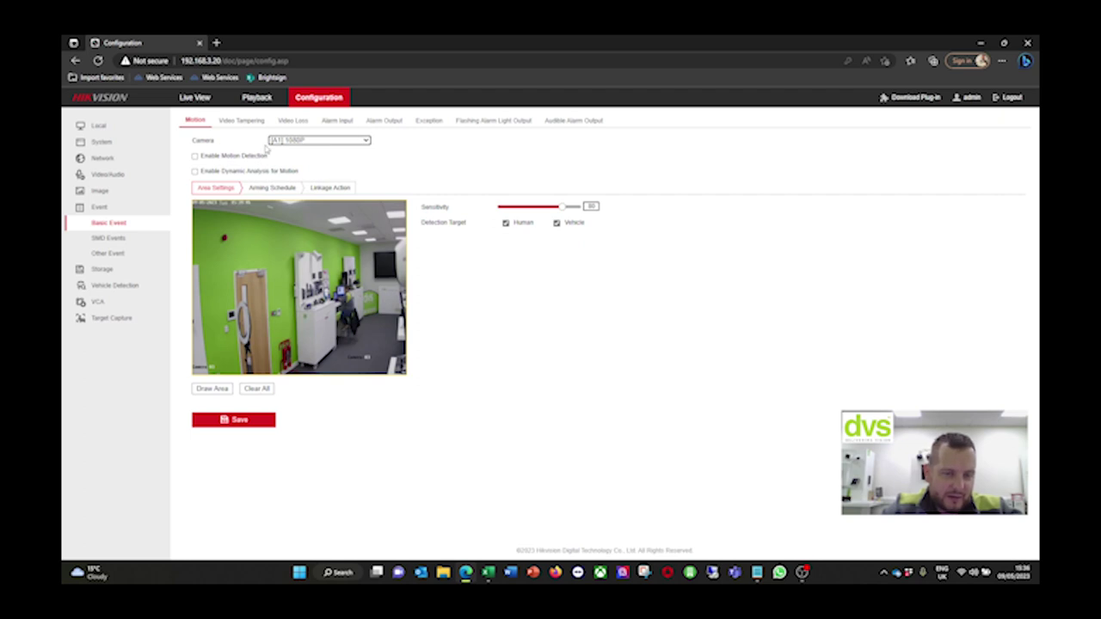
click(195, 156)
click(194, 171)
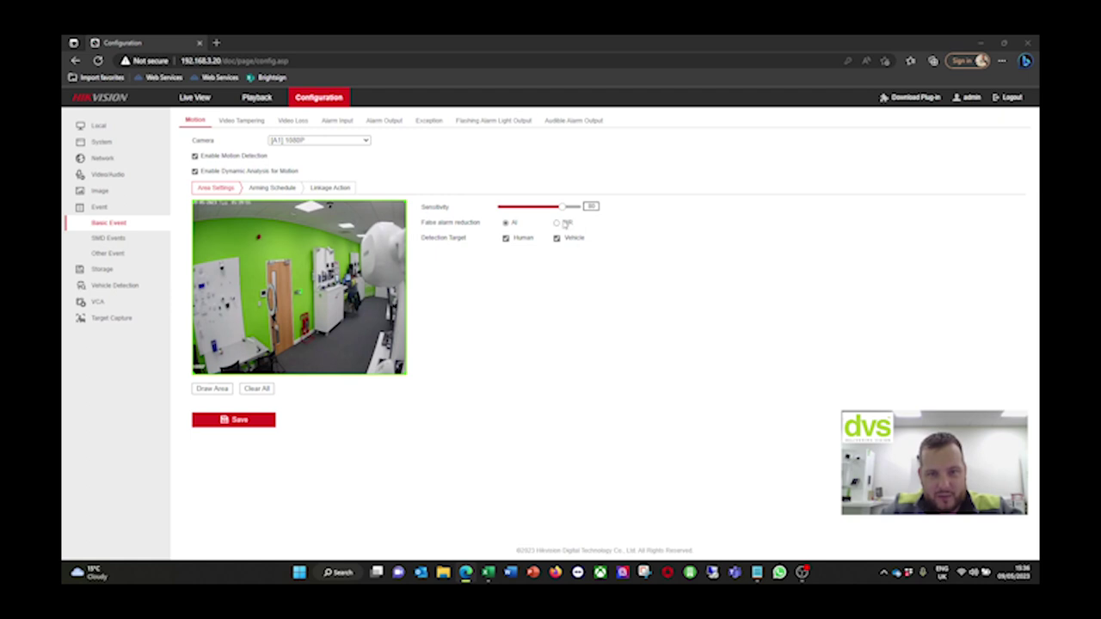
Try PIR false-alarm reduction, revert to AI, untick motion detection, and save camera A1
click(560, 227)
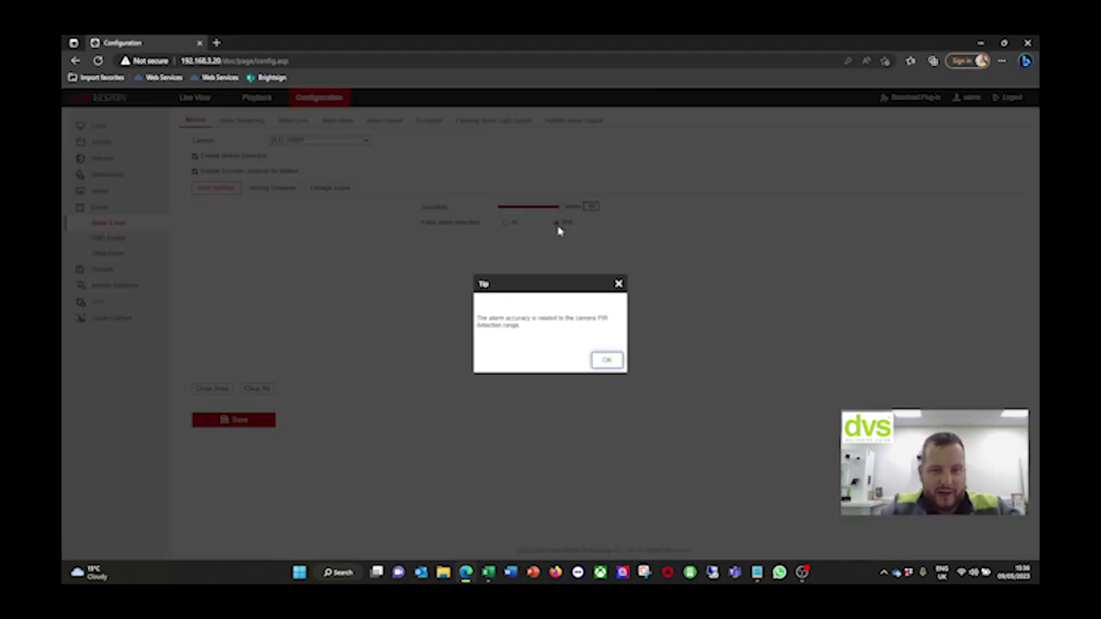
click(607, 361)
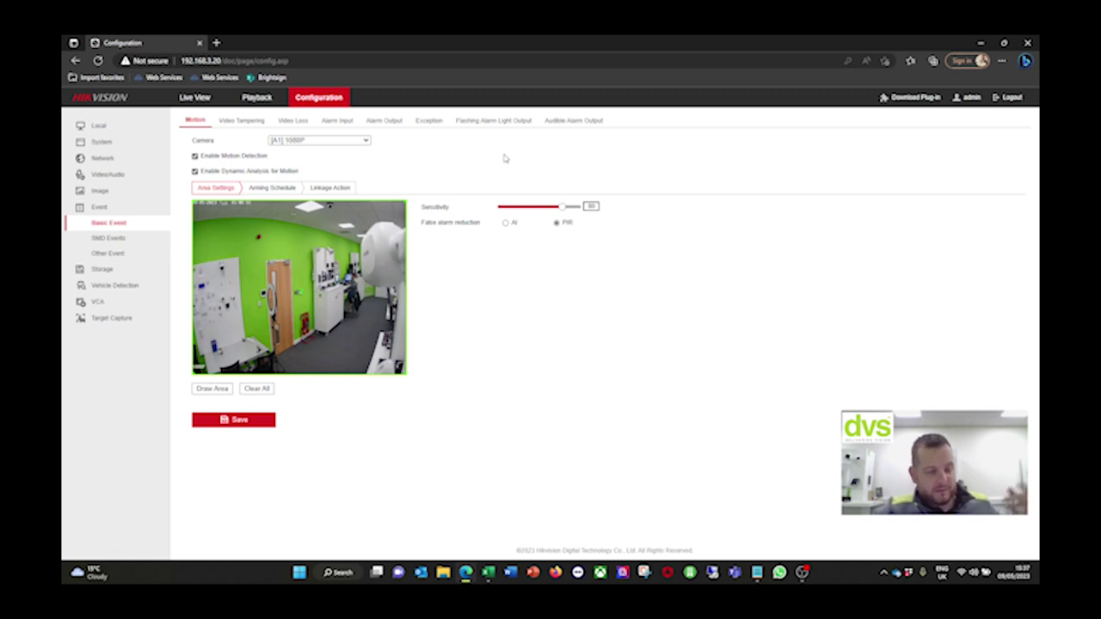
click(506, 223)
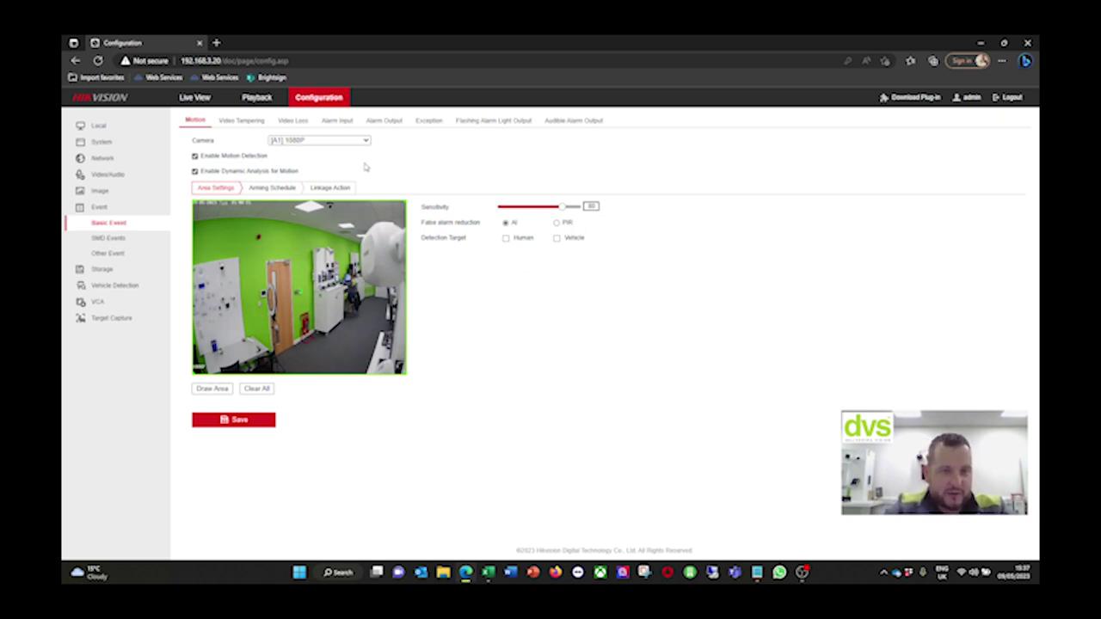
click(196, 157)
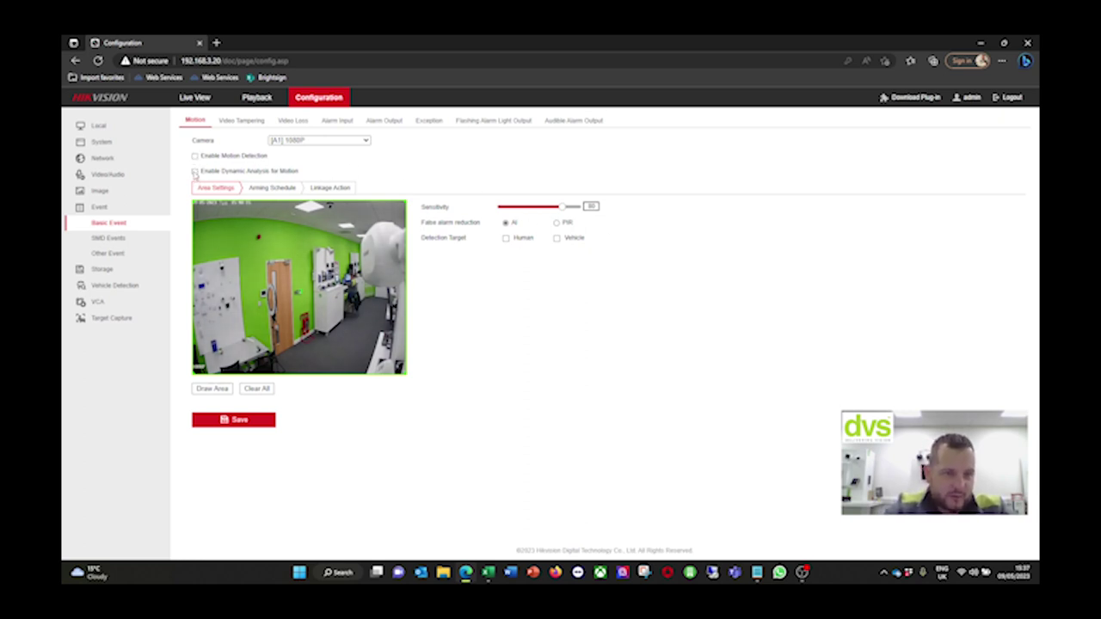
click(247, 422)
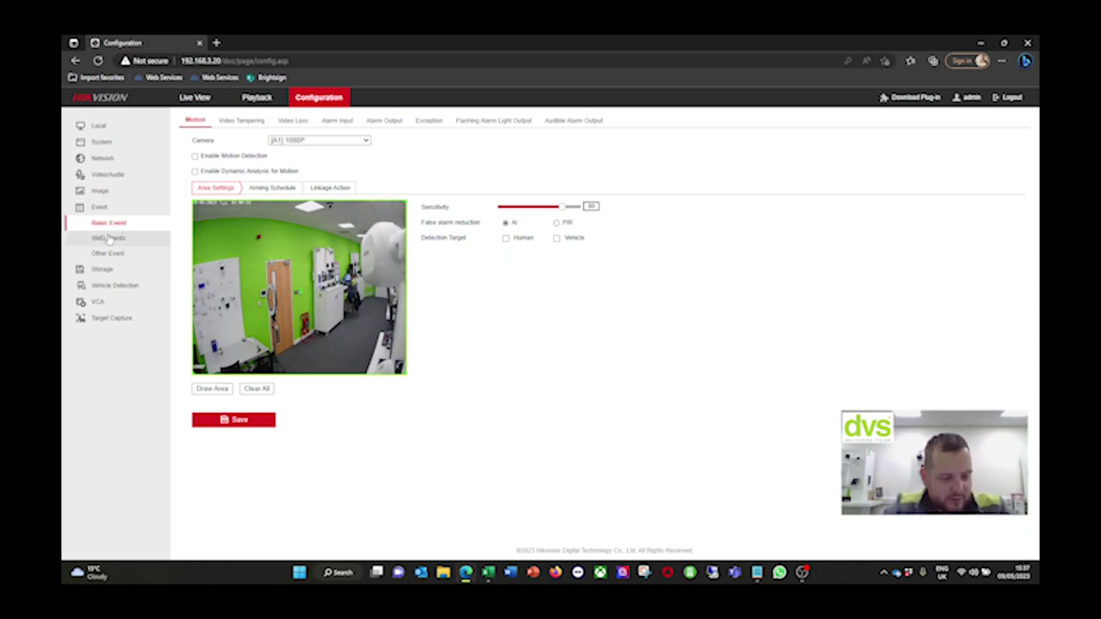
Review Video Tampering, Video Loss and Alarm Input A<-1 with its linkage actions
click(233, 120)
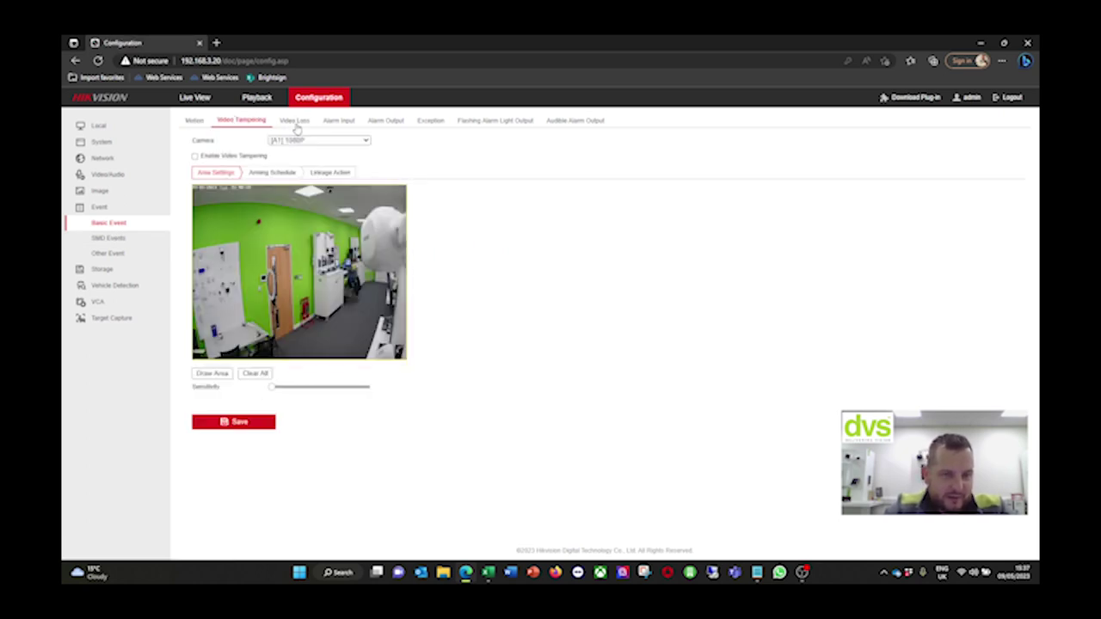
click(295, 124)
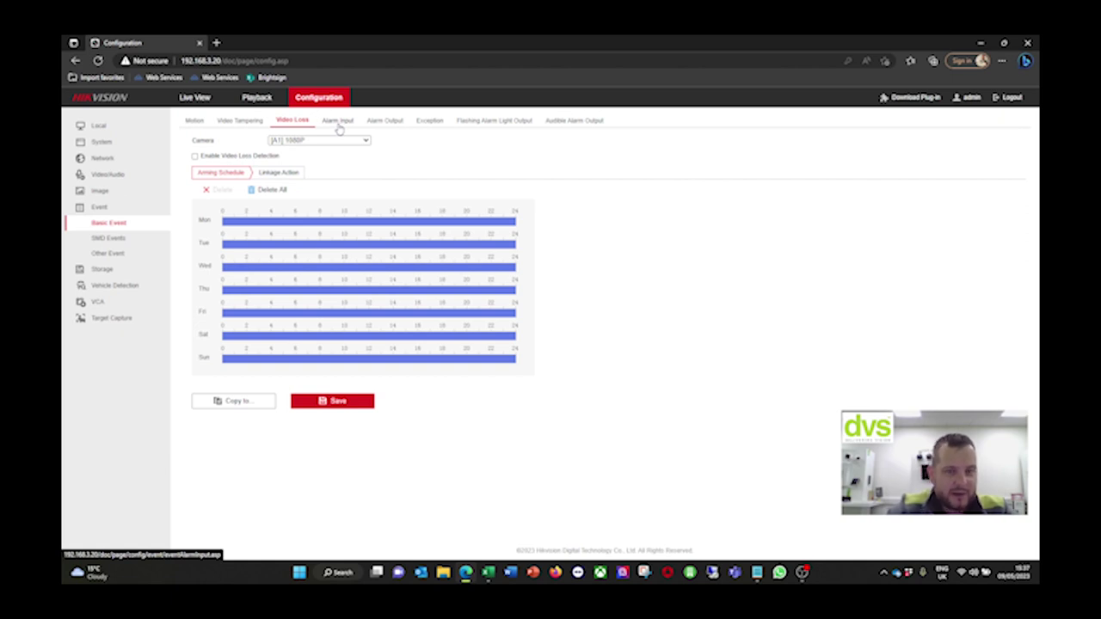
click(338, 123)
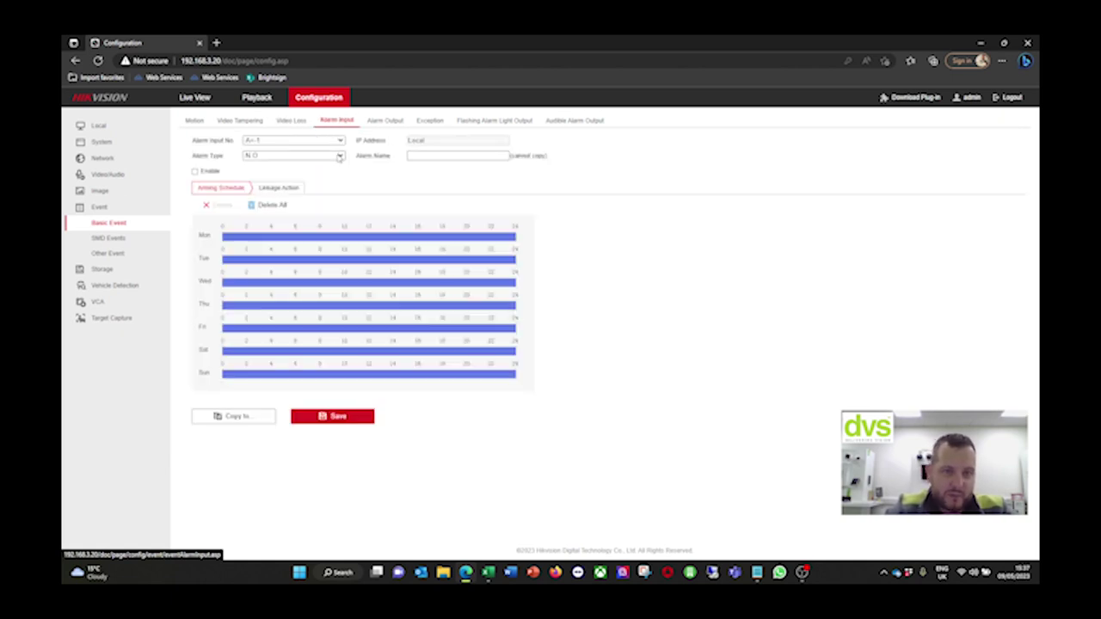
click(336, 141)
click(318, 157)
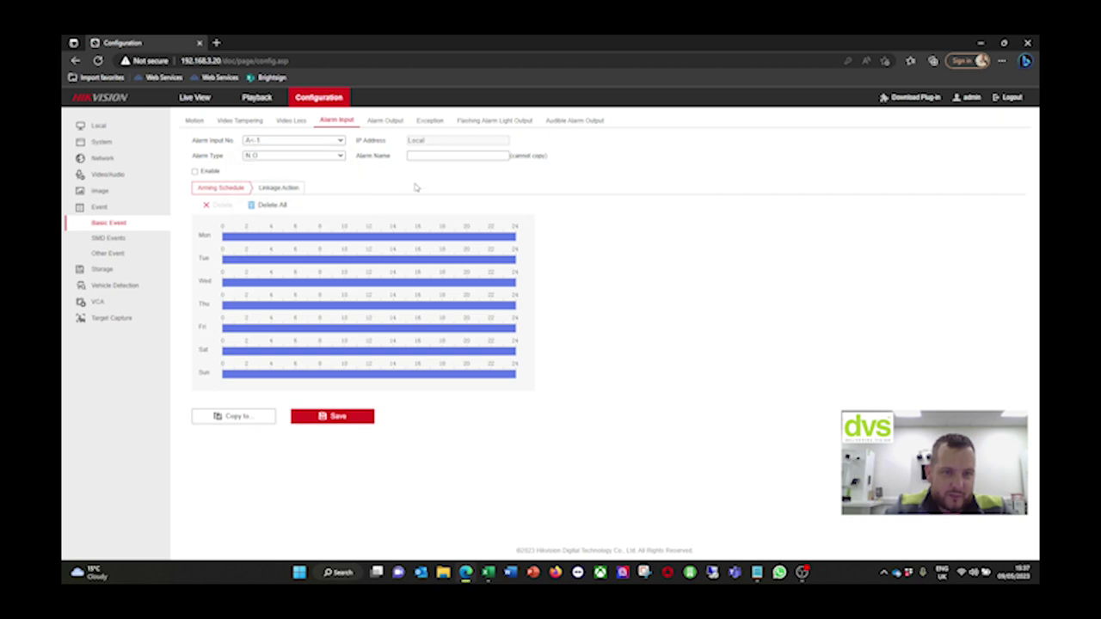
click(279, 188)
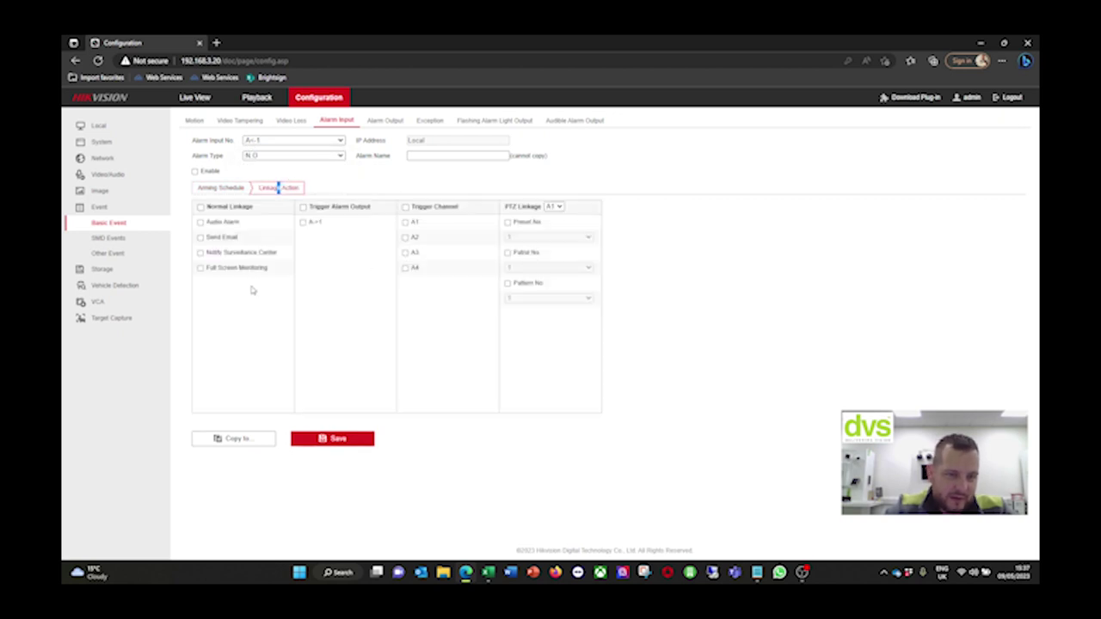
Review Alarm Output and the Exception settings for HDD Full
click(384, 121)
click(430, 120)
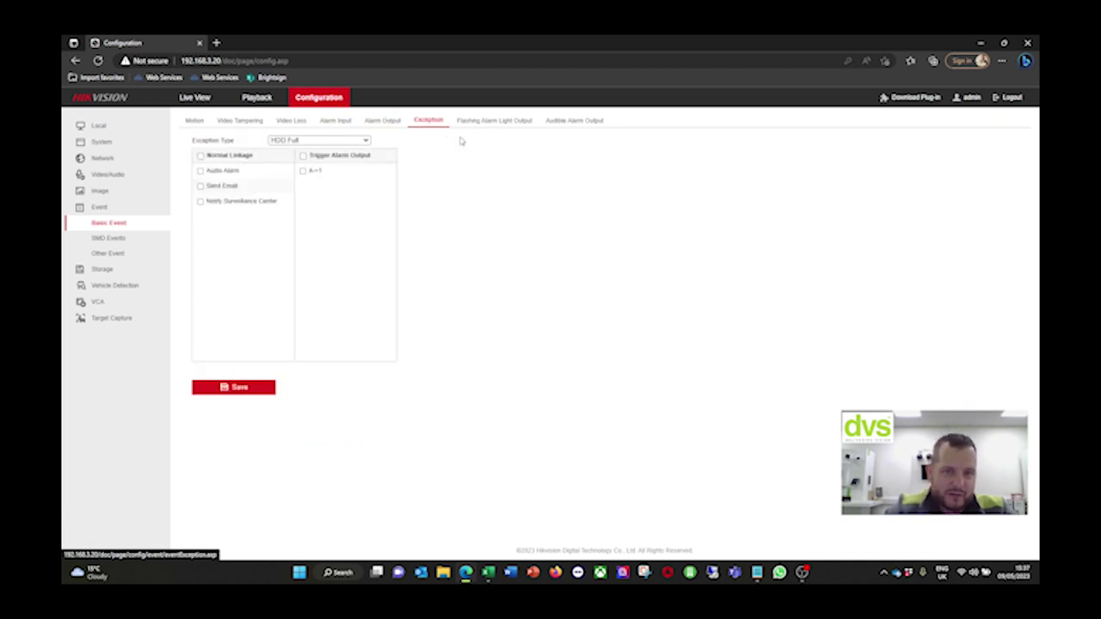
click(317, 141)
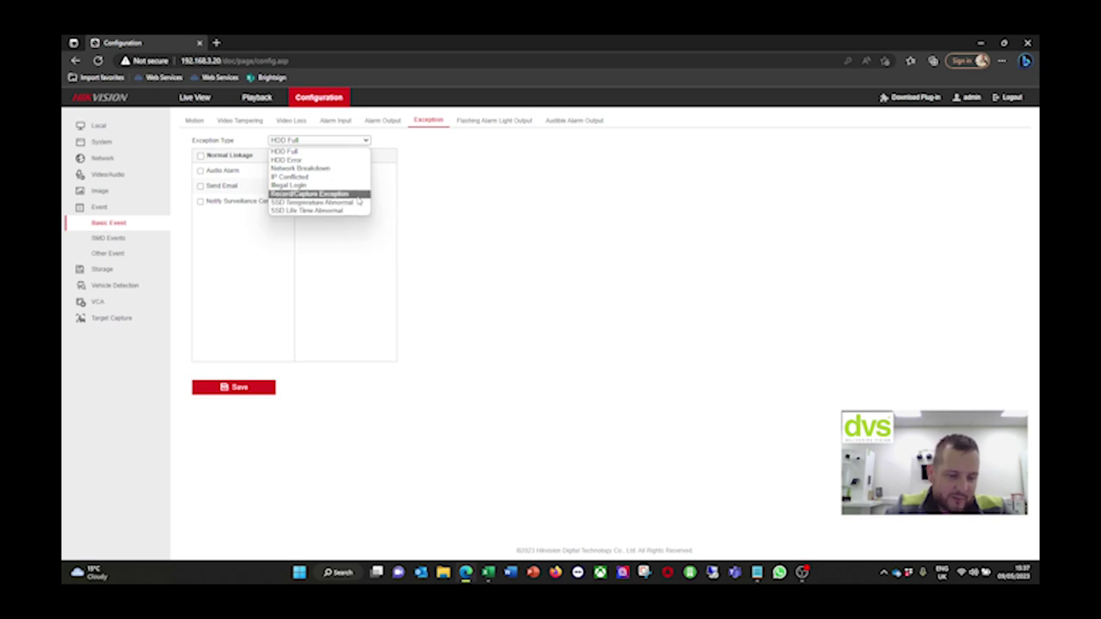
click(529, 198)
Review the Flashing Alarm Light schedule for CAM1 and the Audible Alarm schedule for CAM1.3
click(485, 121)
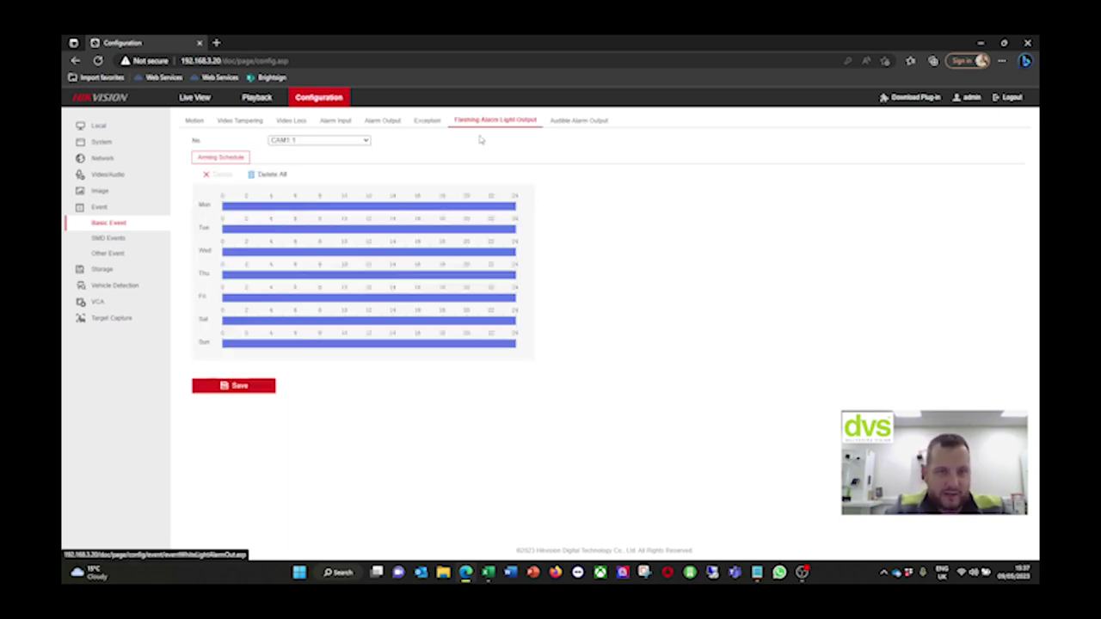
click(573, 122)
click(510, 121)
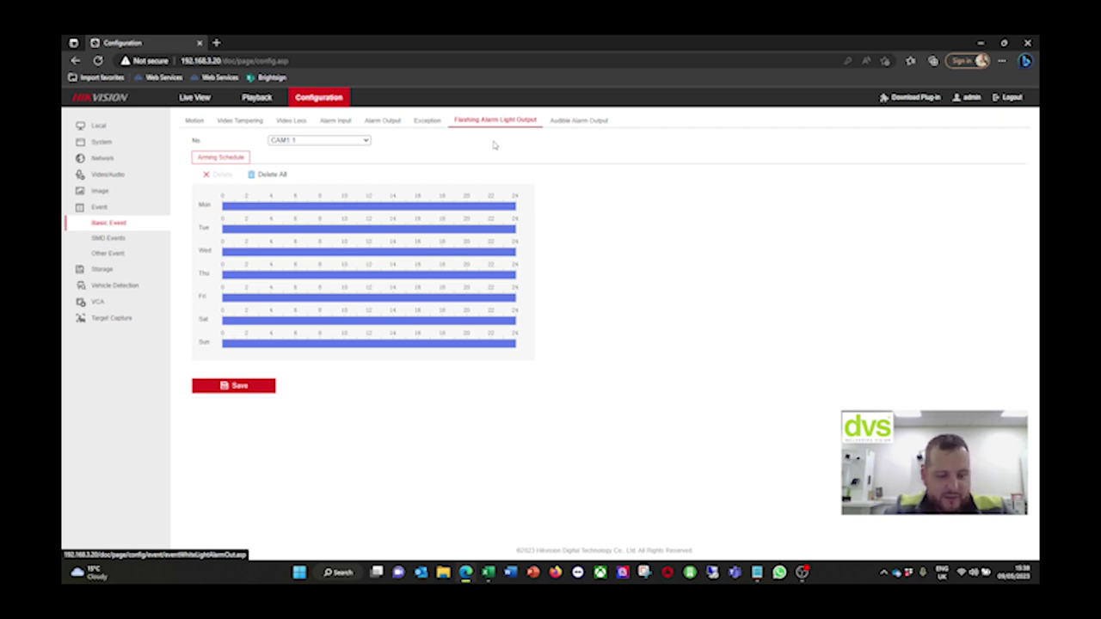
click(361, 142)
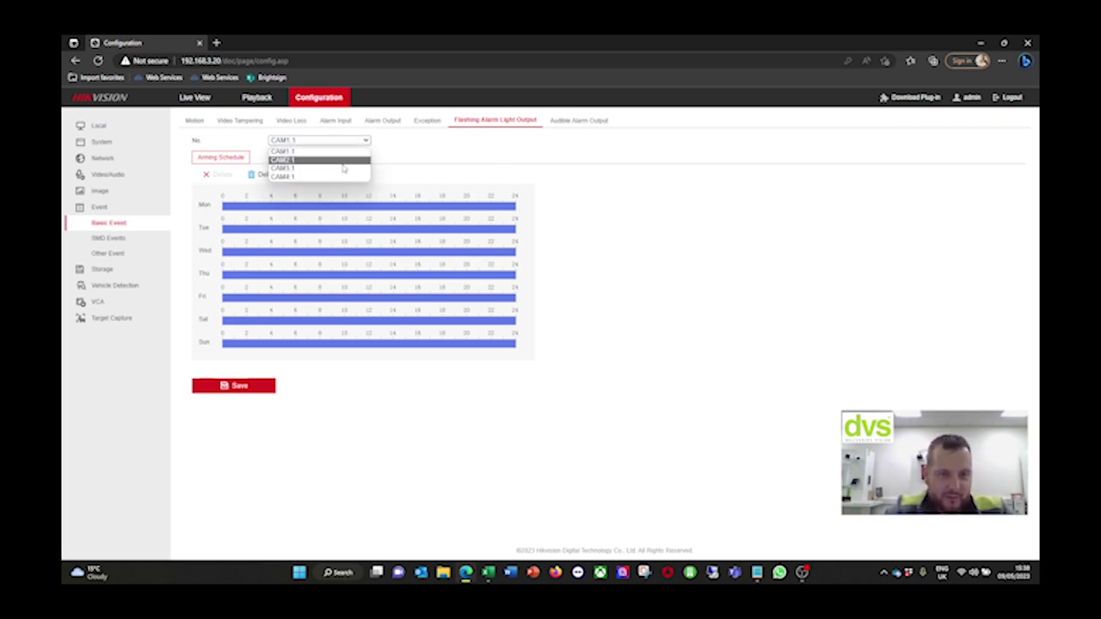
click(426, 150)
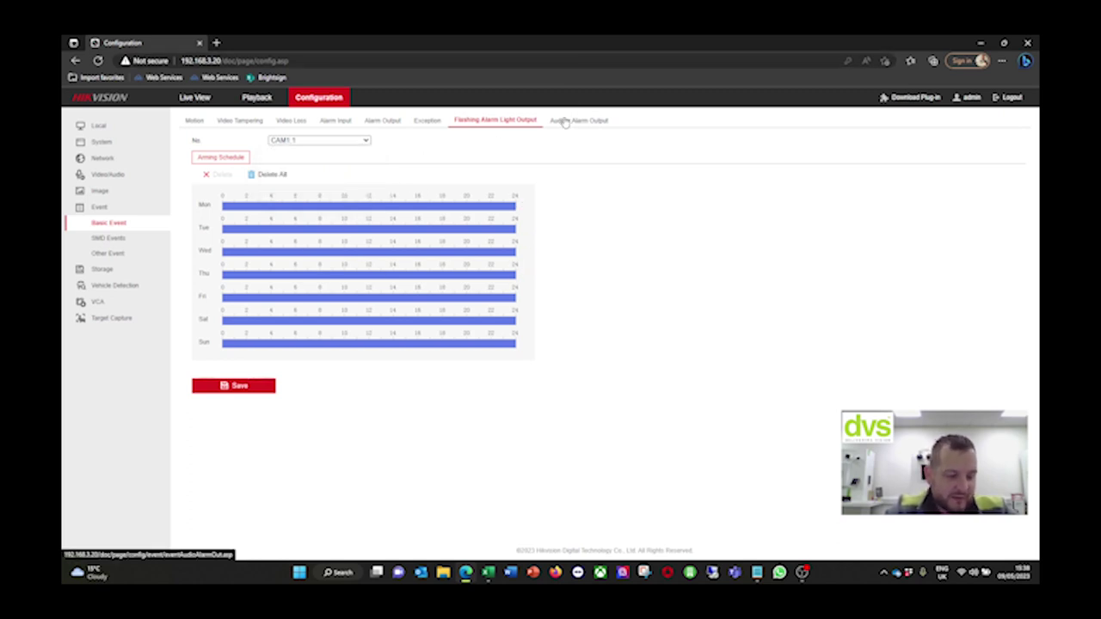
click(563, 122)
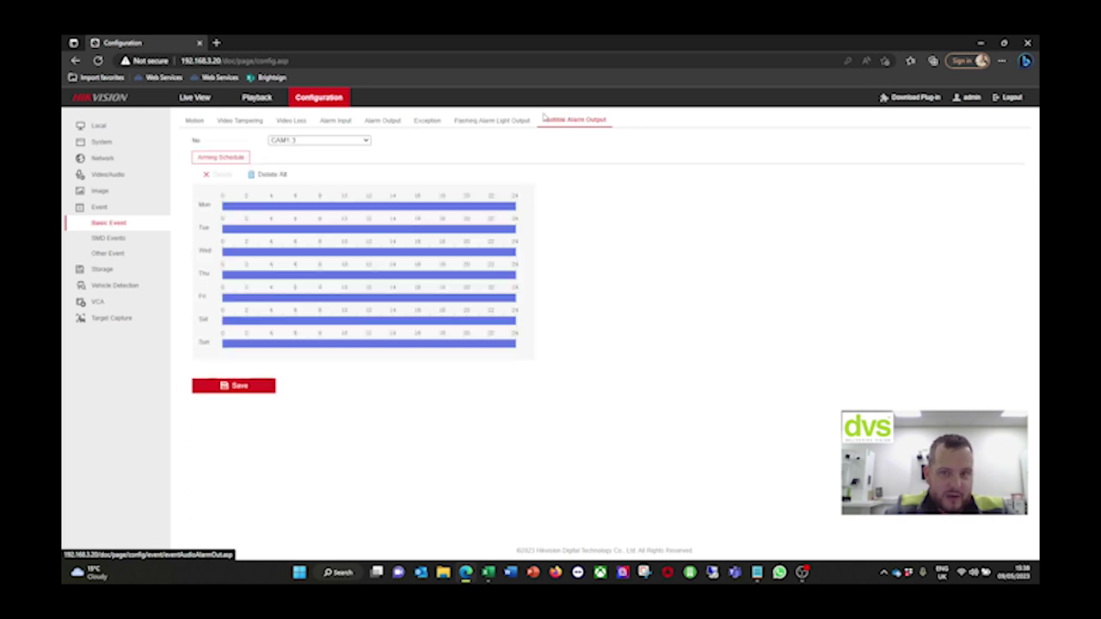
click(312, 141)
click(458, 190)
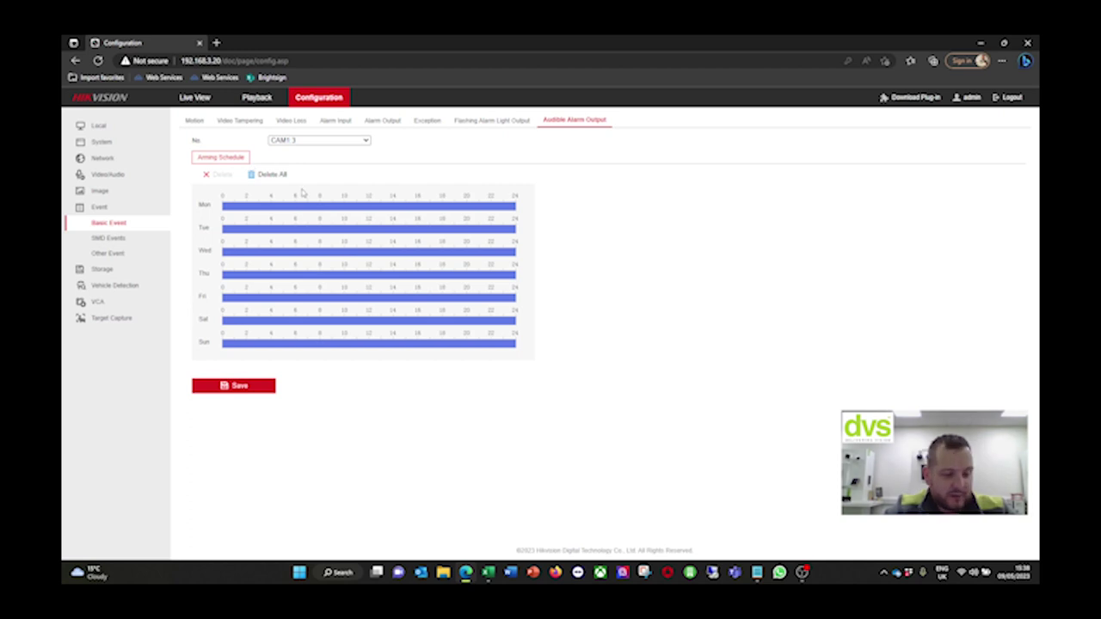
Enable line crossing on camera A1, draw an angled crossing line, save, and check its schedule
click(108, 238)
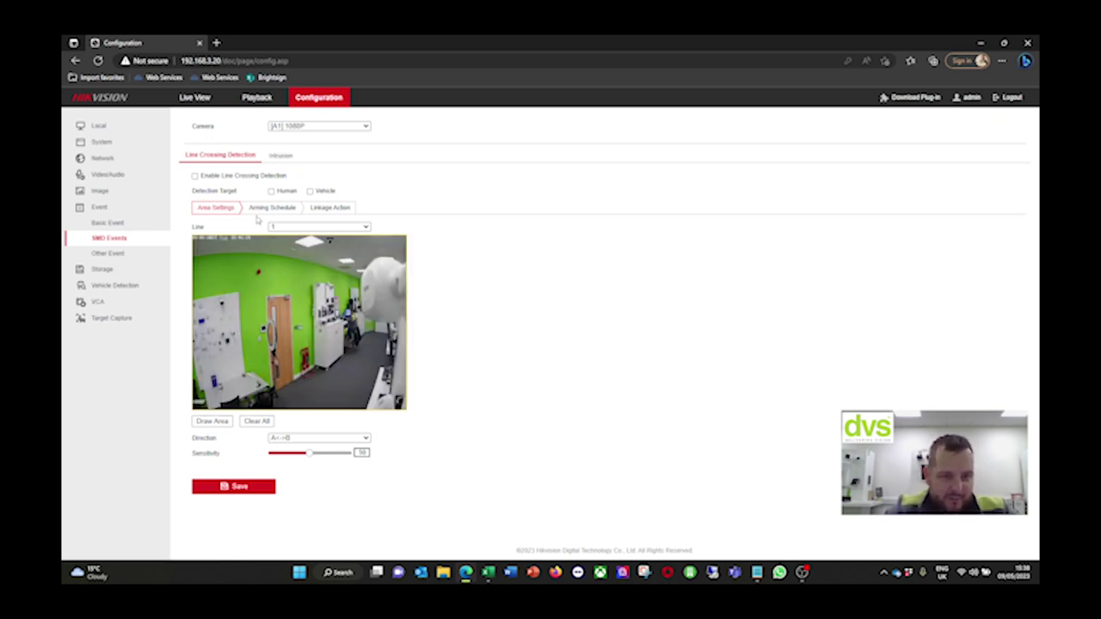
click(194, 177)
click(216, 421)
drag(301, 379, 405, 370)
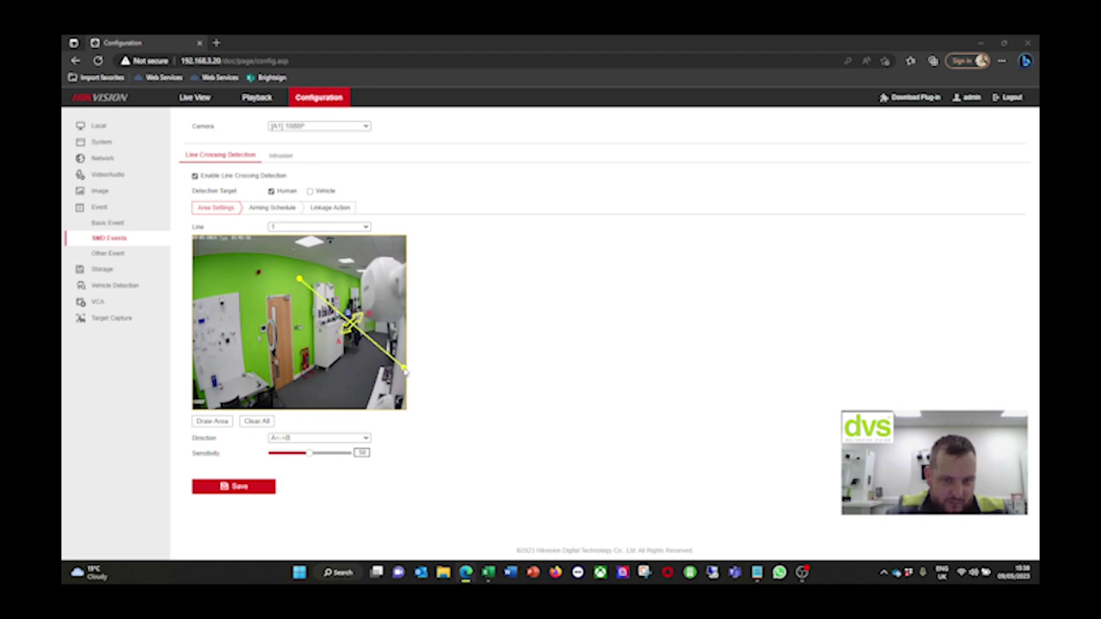
drag(300, 280, 272, 342)
click(266, 495)
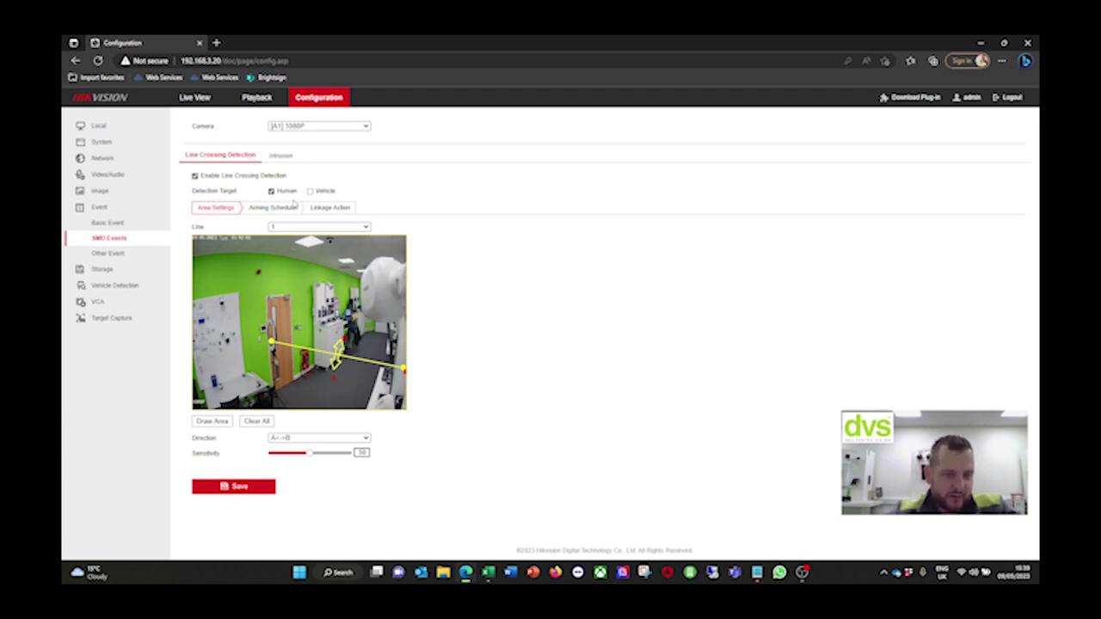
click(284, 208)
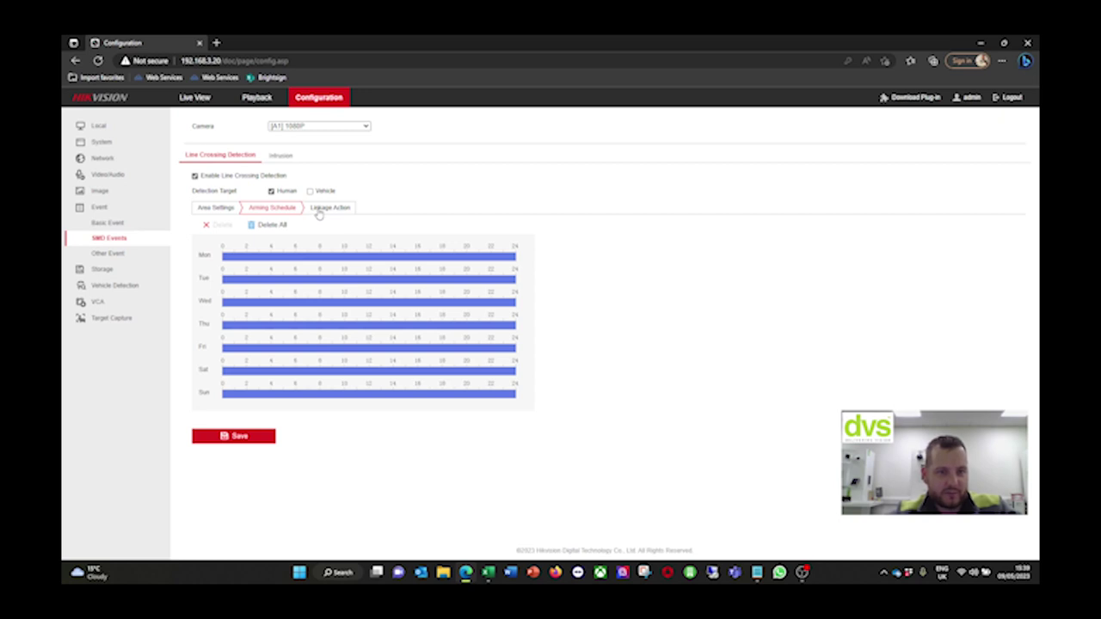
Add Audio Alarm to camera A1's line-crossing linkage actions and save
click(320, 209)
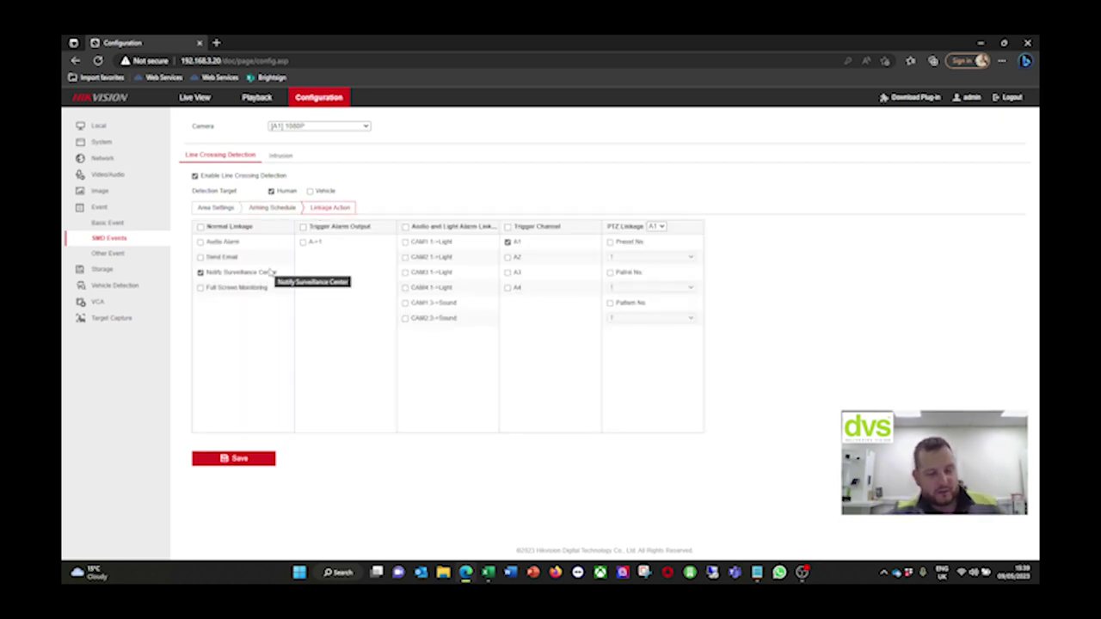
click(200, 242)
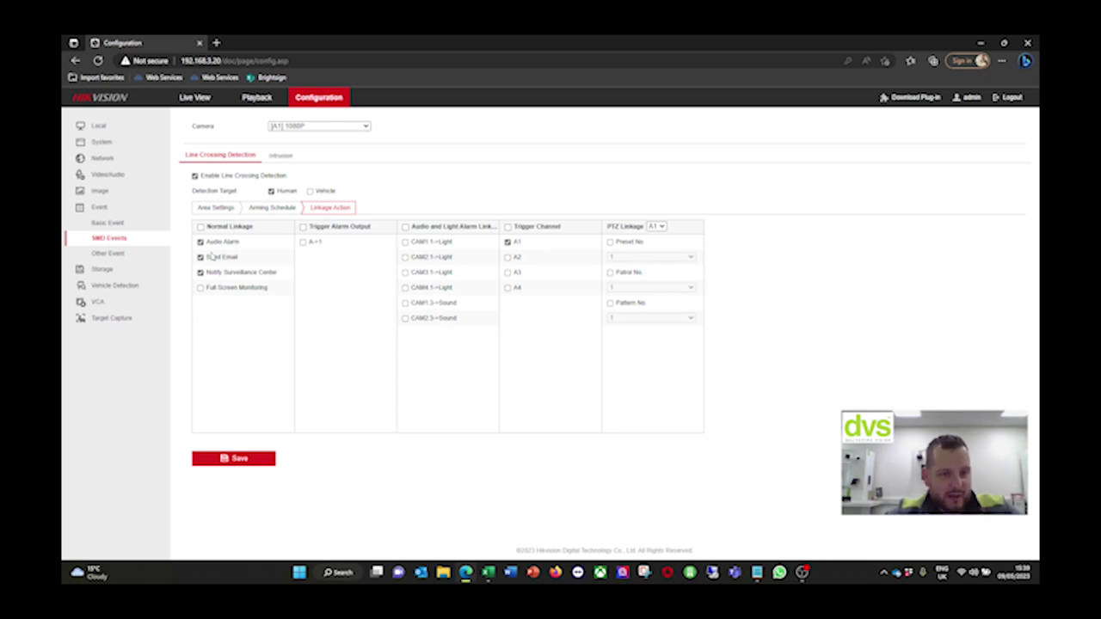
click(228, 462)
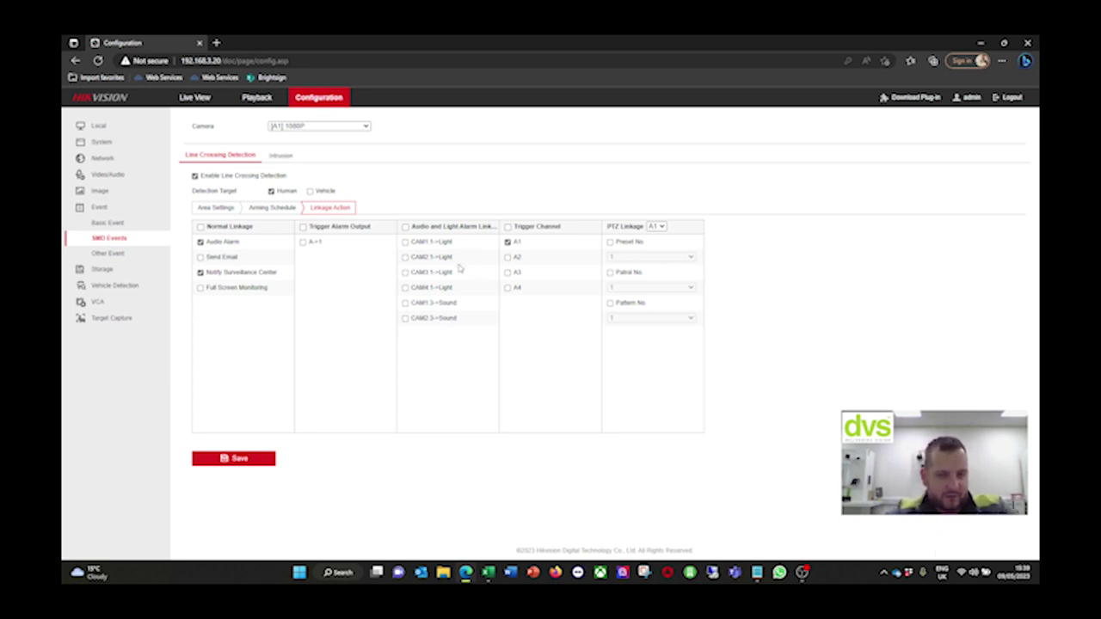
Switch to [A3] Camera 03 and open its Intrusion settings
click(289, 128)
click(284, 154)
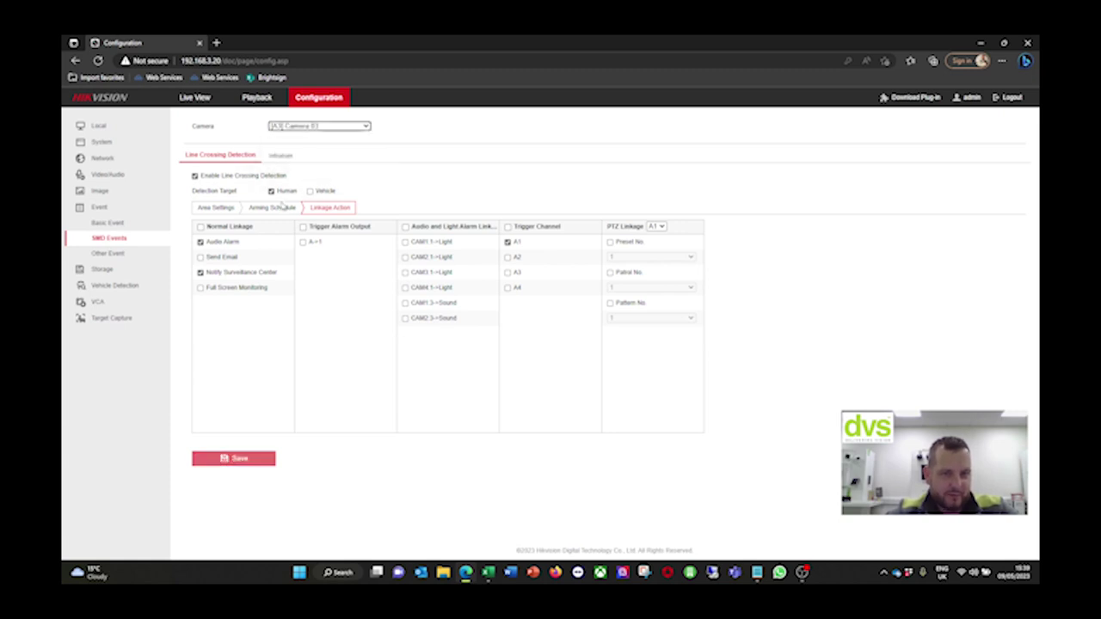
click(276, 155)
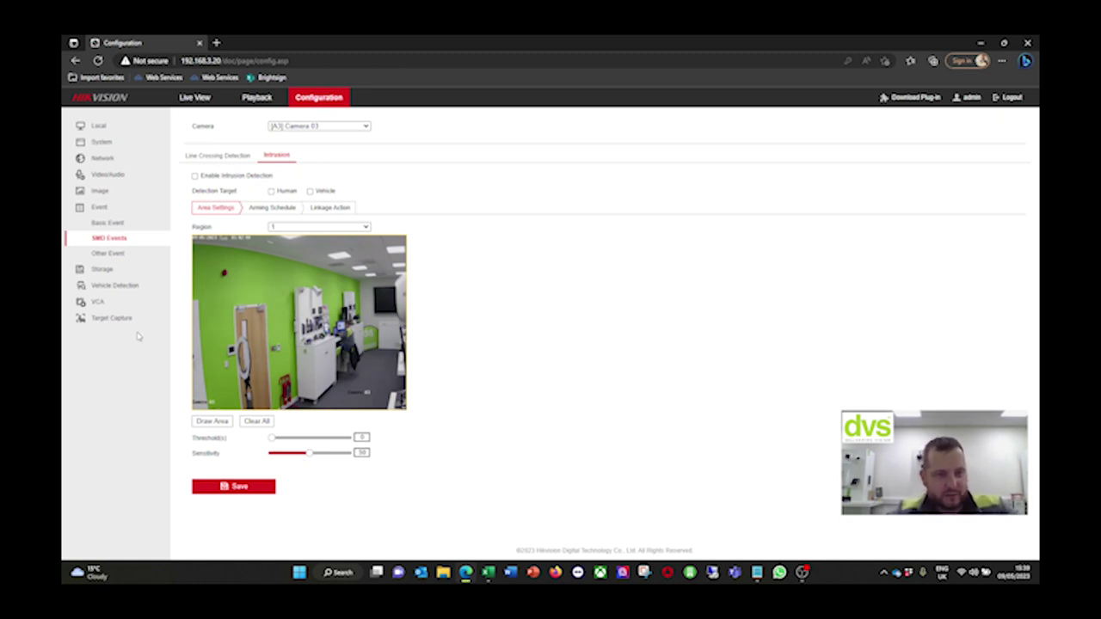
On the Other Event page, check cameras A2, Camera 03 and A4 3K in turn
click(117, 252)
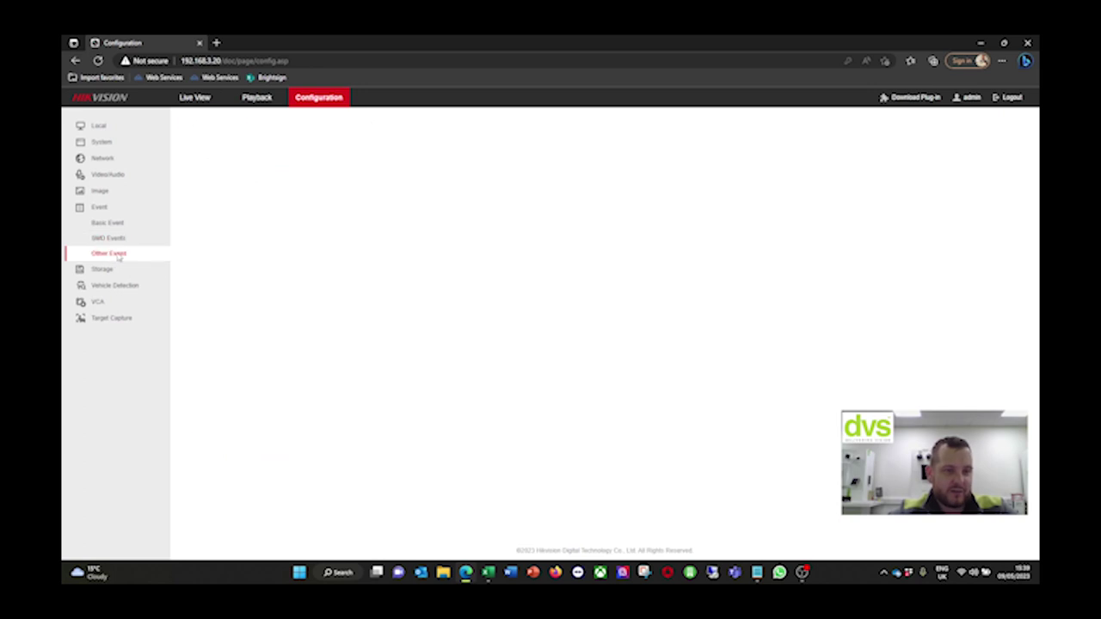
click(326, 148)
click(320, 165)
click(310, 145)
click(311, 168)
click(308, 143)
click(312, 178)
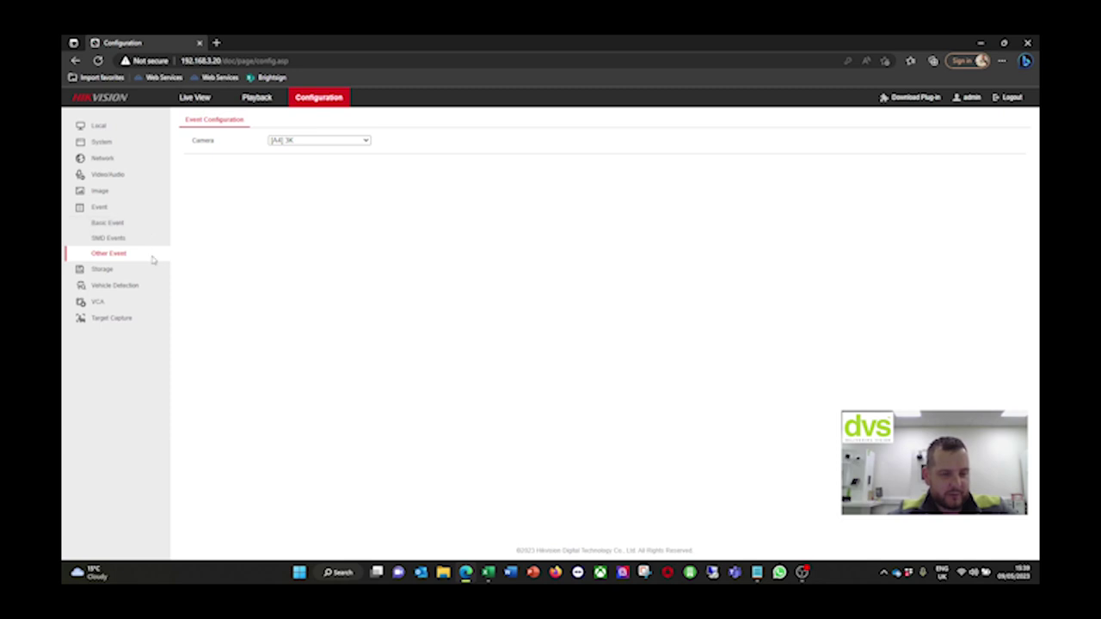
Under Storage Schedule Settings, step through A2 and Camera 03, then select camera A4 3K
click(142, 270)
click(315, 141)
click(310, 160)
click(310, 141)
click(312, 169)
click(310, 141)
click(293, 177)
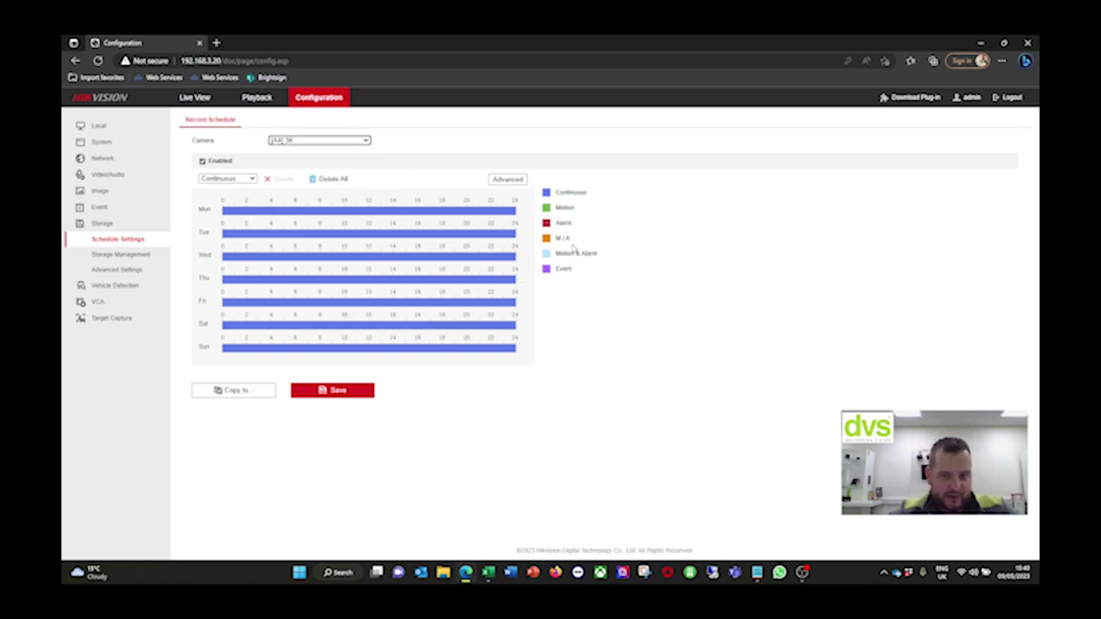
In camera A4's Advanced recording options, set Keep Videos/Pictures for to 30 days
click(506, 179)
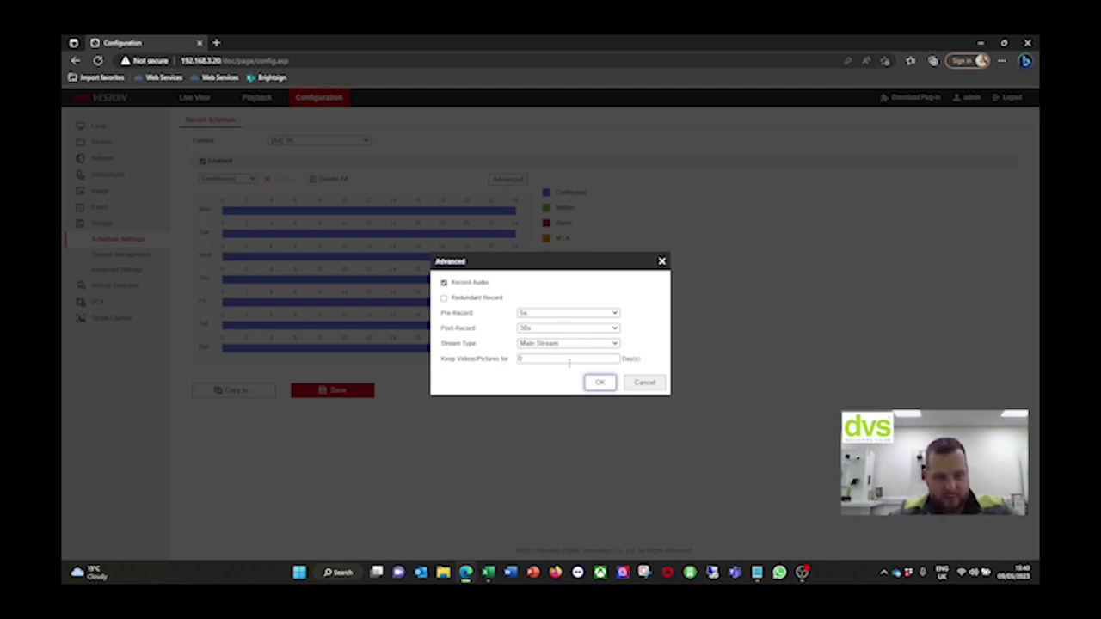
drag(570, 361, 504, 360)
text(30)
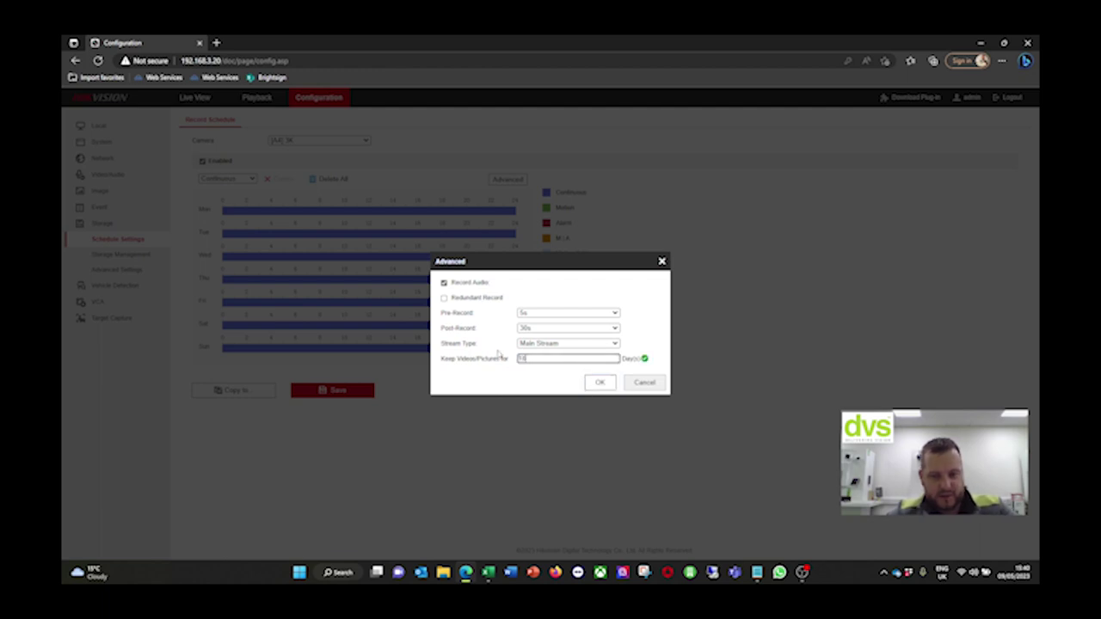
click(599, 383)
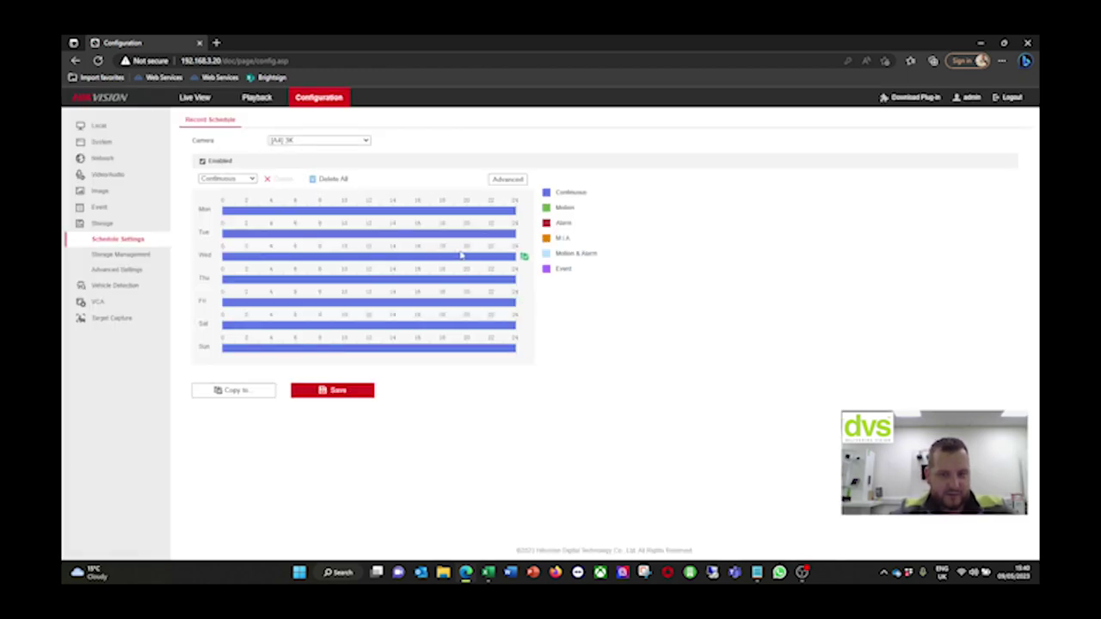
Verify the 30-day retention, save A4's recording schedule, and go to Storage Management
click(505, 179)
click(540, 360)
drag(540, 360, 465, 344)
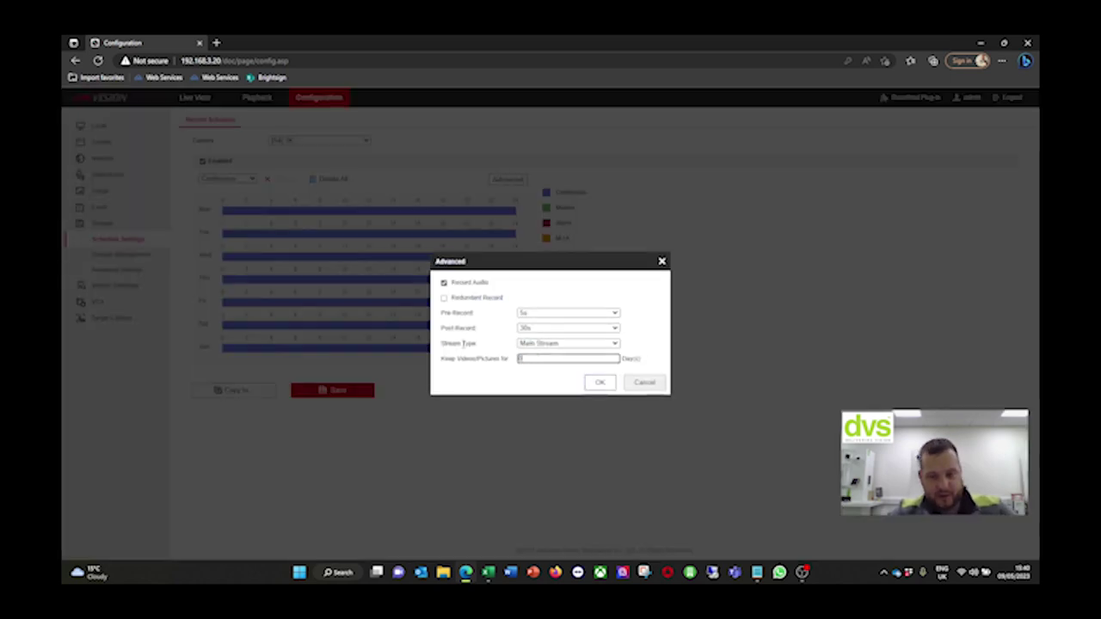
click(600, 382)
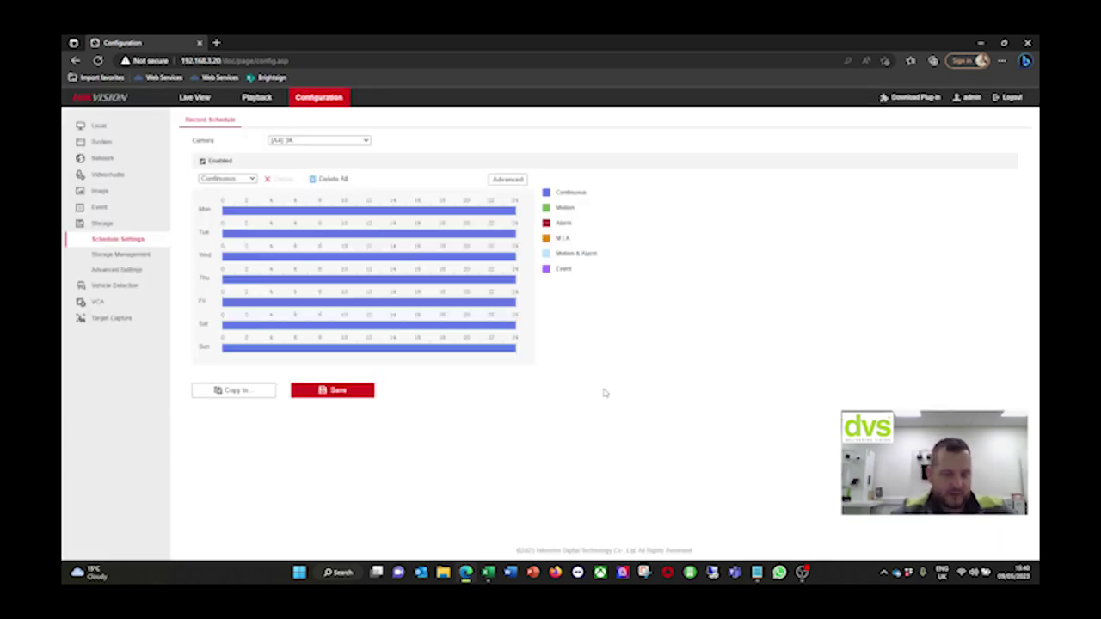
click(300, 389)
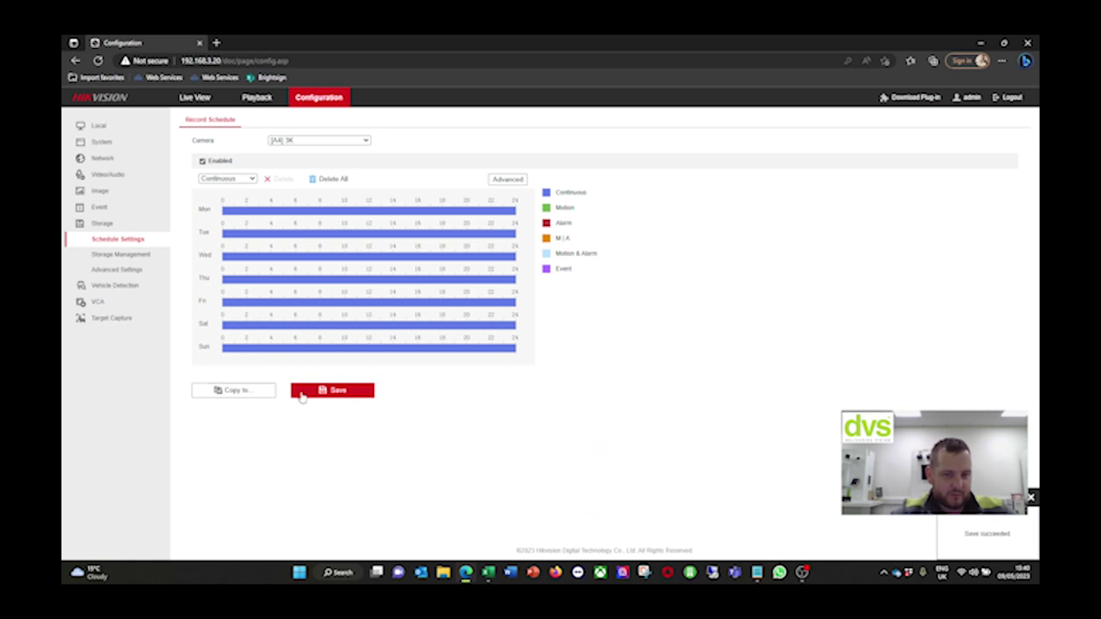
click(129, 254)
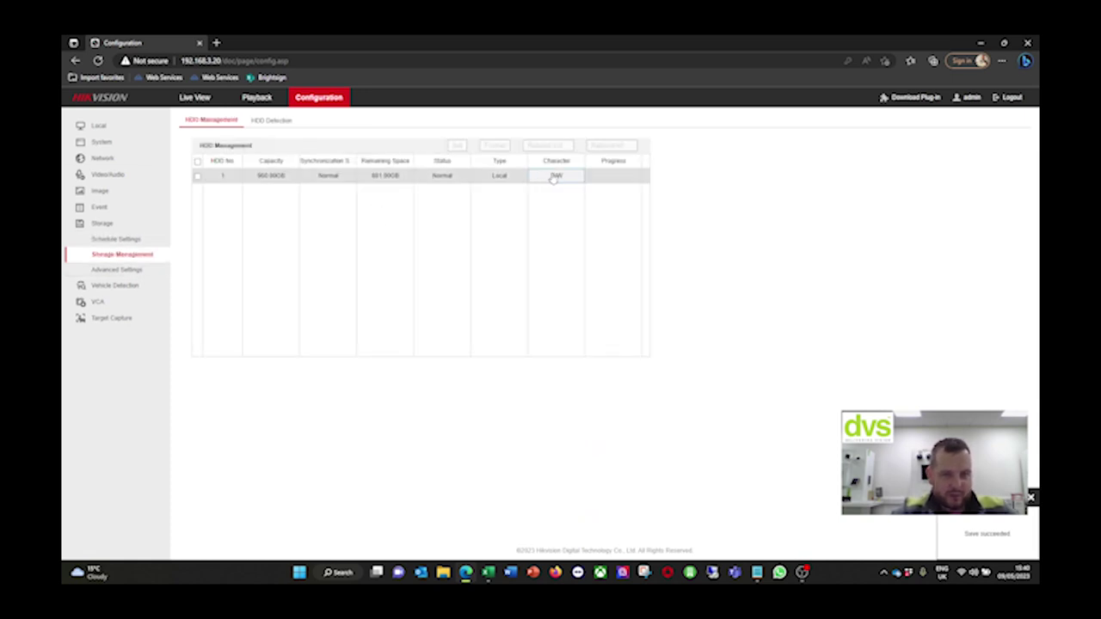
Check HDD Detection and the Advanced Settings Other tab, then open Vehicle Detection
click(265, 121)
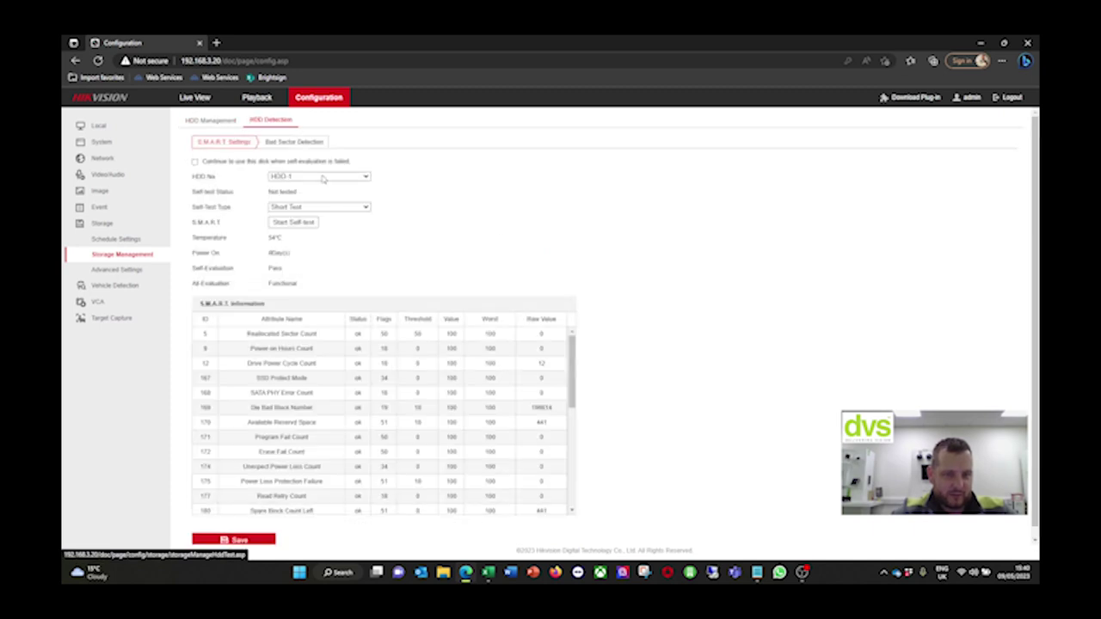
click(142, 272)
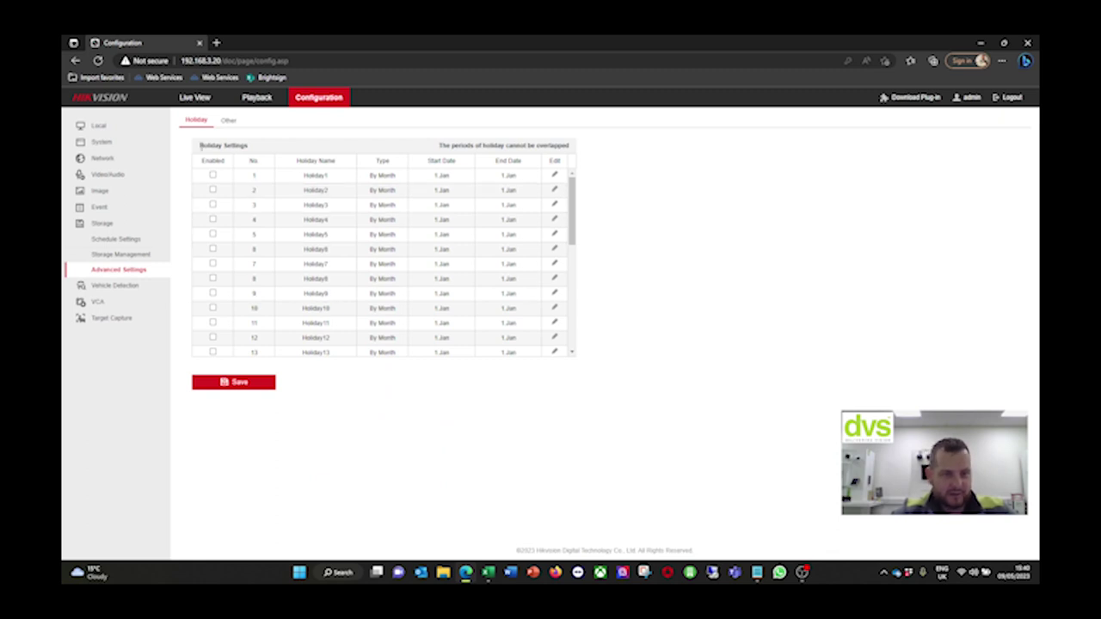
click(225, 122)
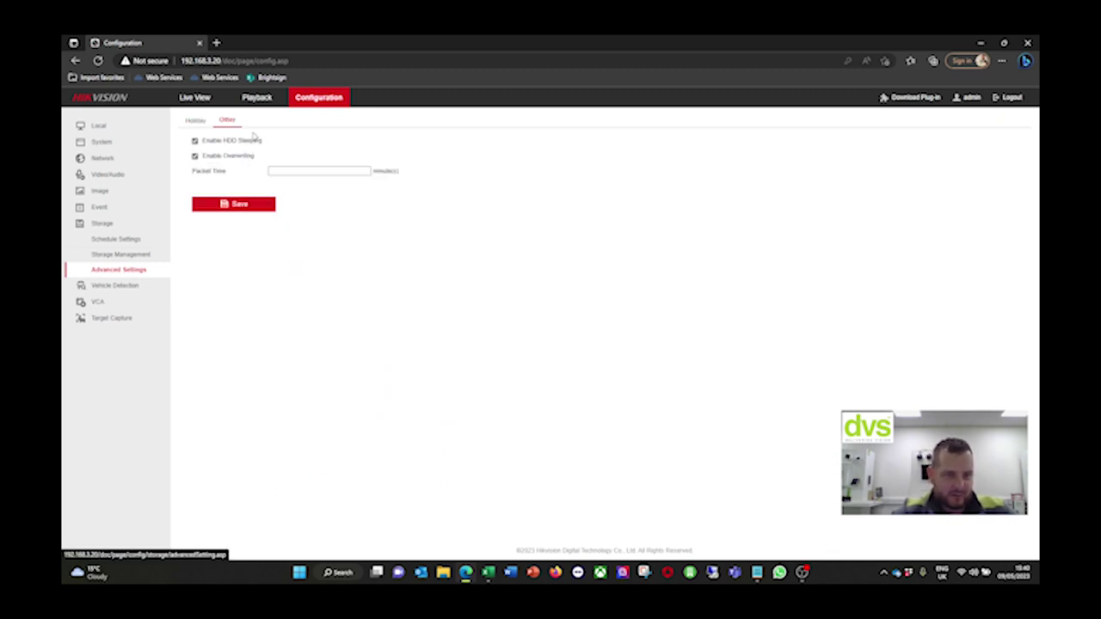
click(147, 291)
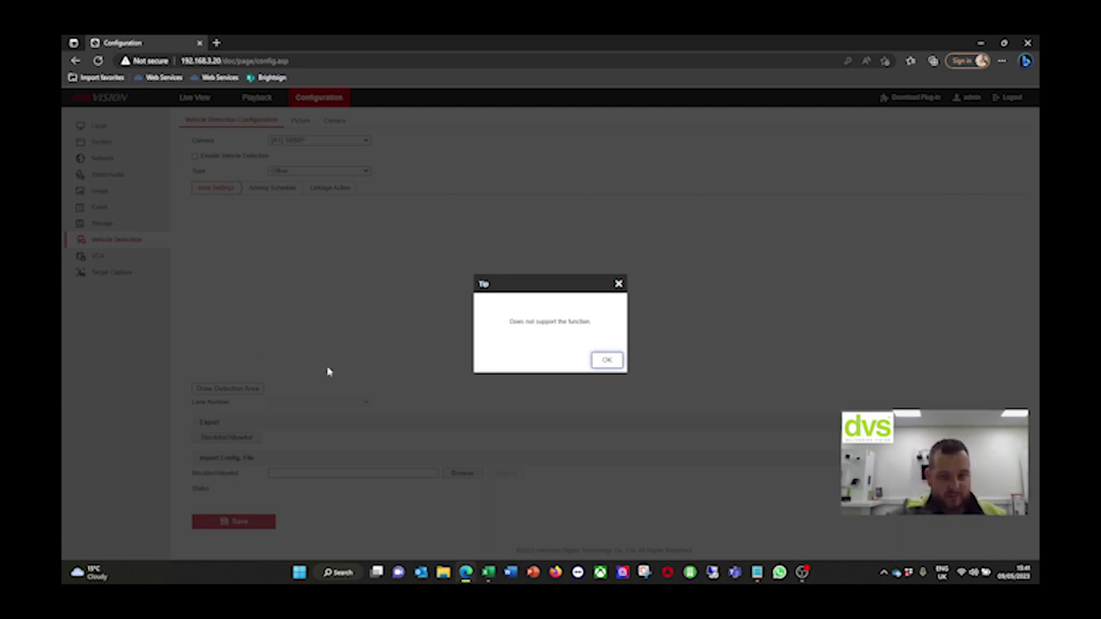
Dismiss the unsupported-function tip and look over VCA Behavior Analysis and Target Capture
click(605, 360)
click(110, 257)
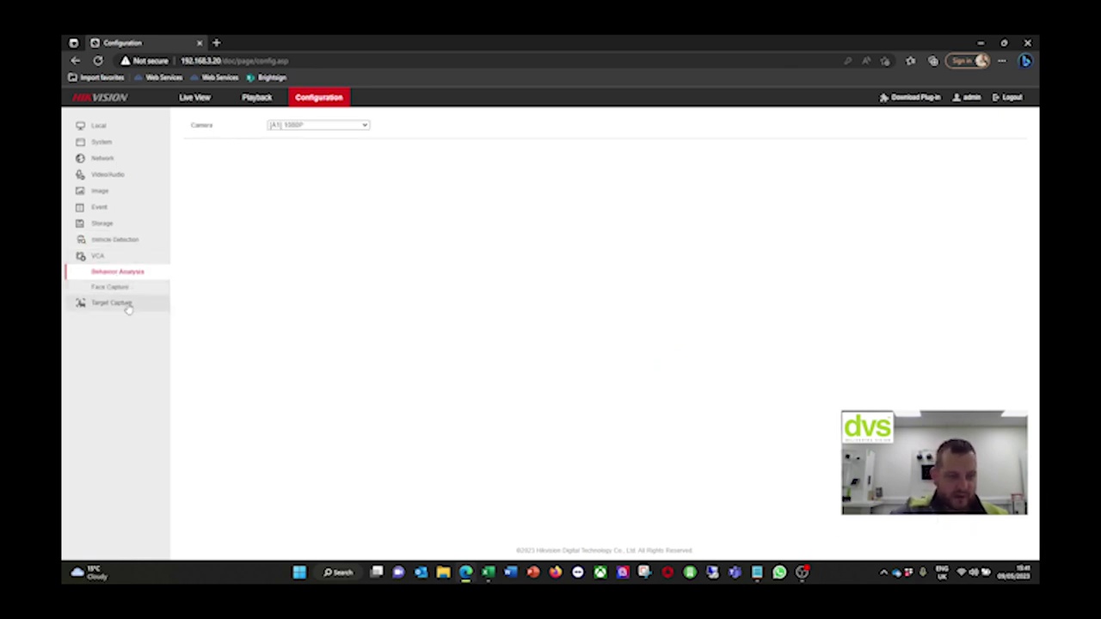
click(127, 305)
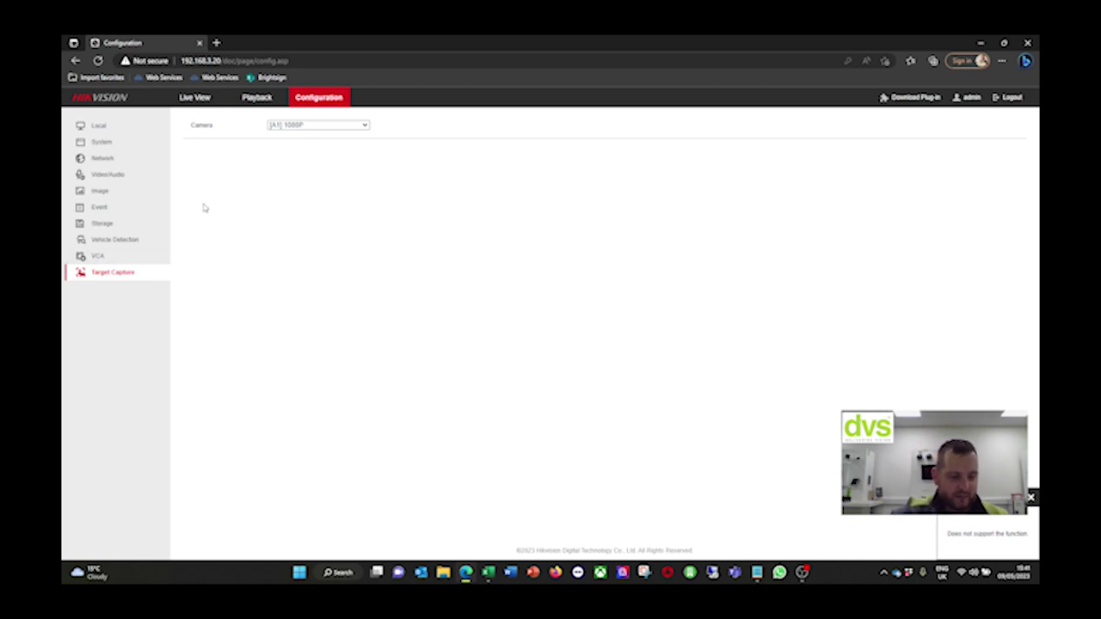
Browse Target Capture's camera dropdown, including camera A2, then return to Live View
click(277, 127)
click(278, 145)
click(286, 129)
click(286, 146)
click(284, 127)
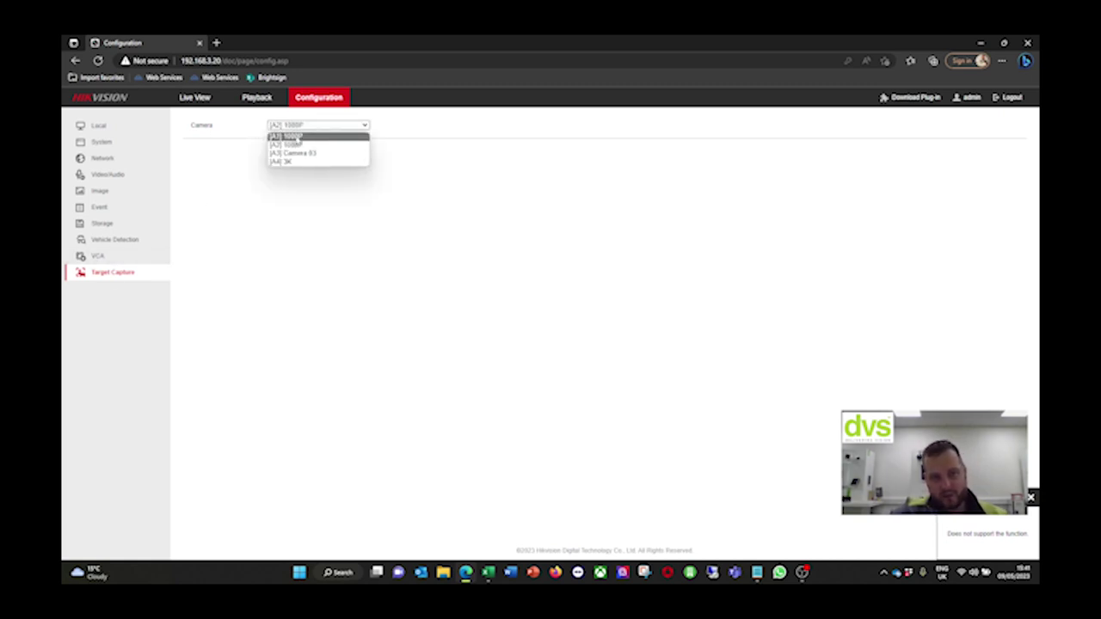
click(217, 179)
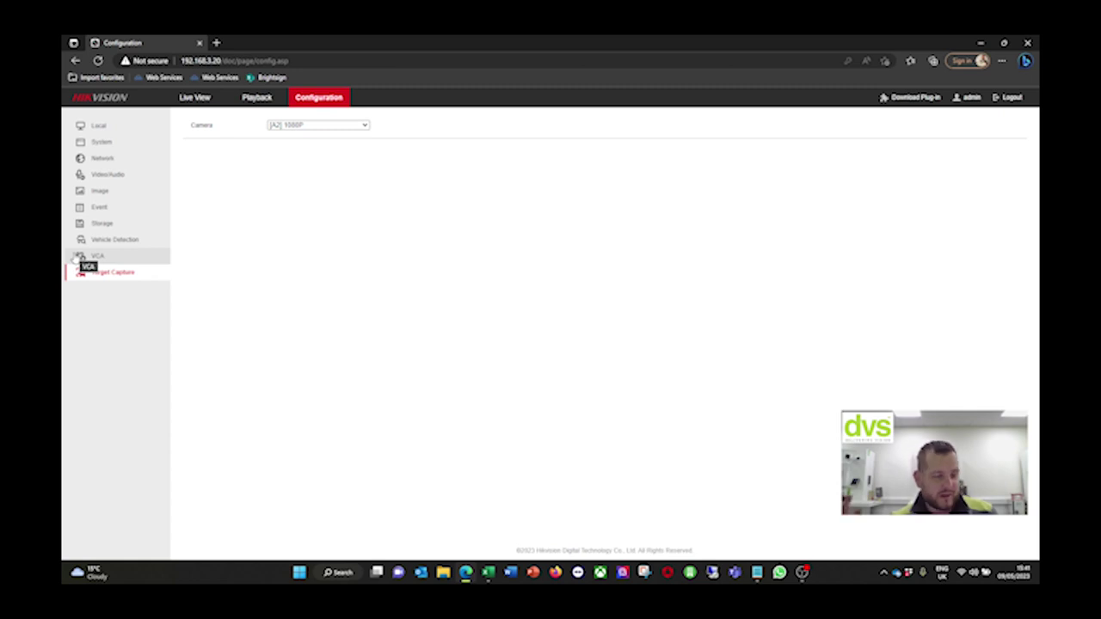
click(196, 97)
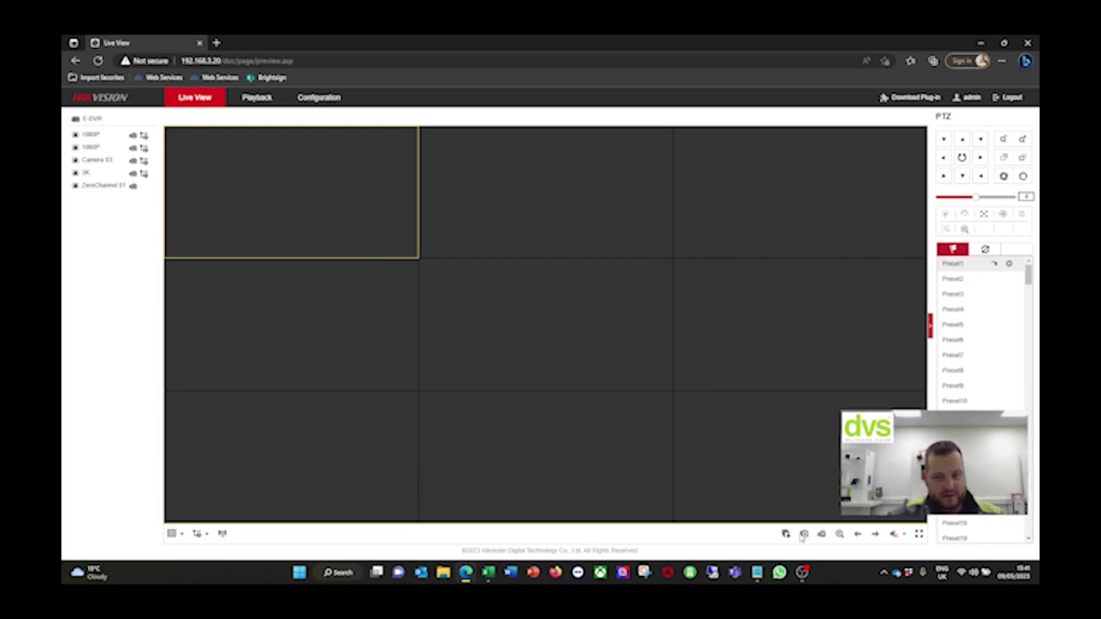
Start all four camera feeds in a 2x2 grid and enlarge the top-left 1080P camera full screen
click(175, 534)
click(186, 549)
click(786, 533)
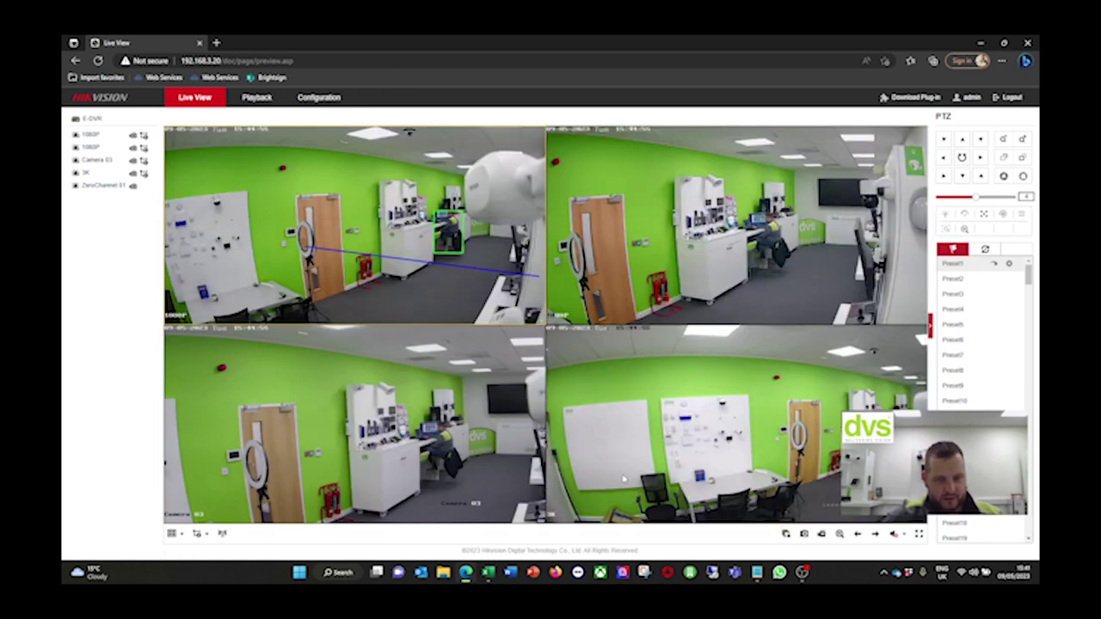
double_click(518, 226)
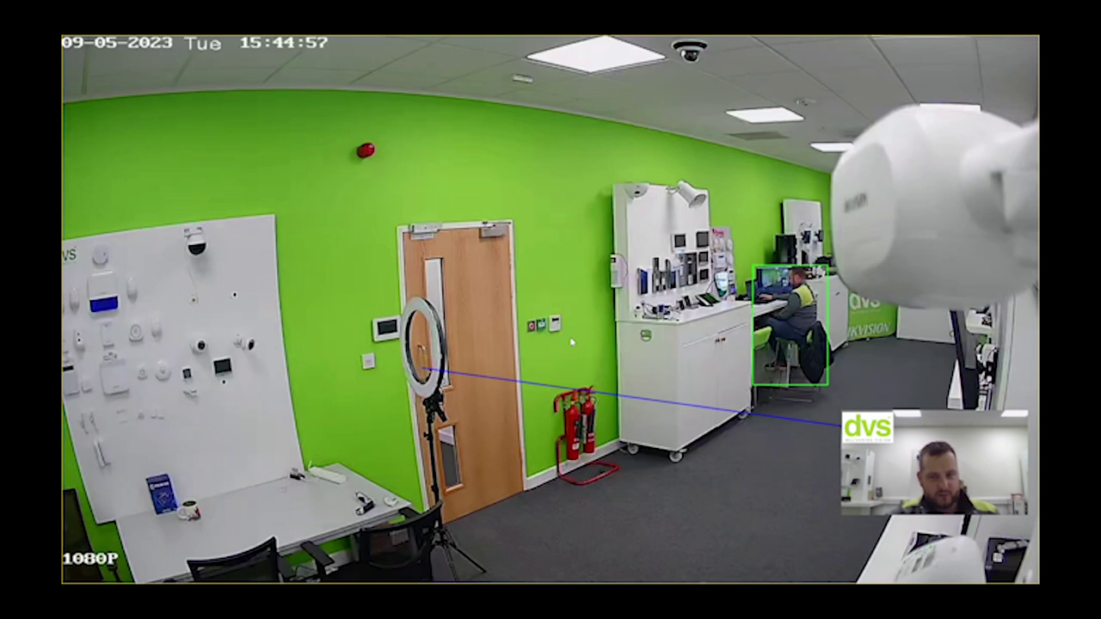